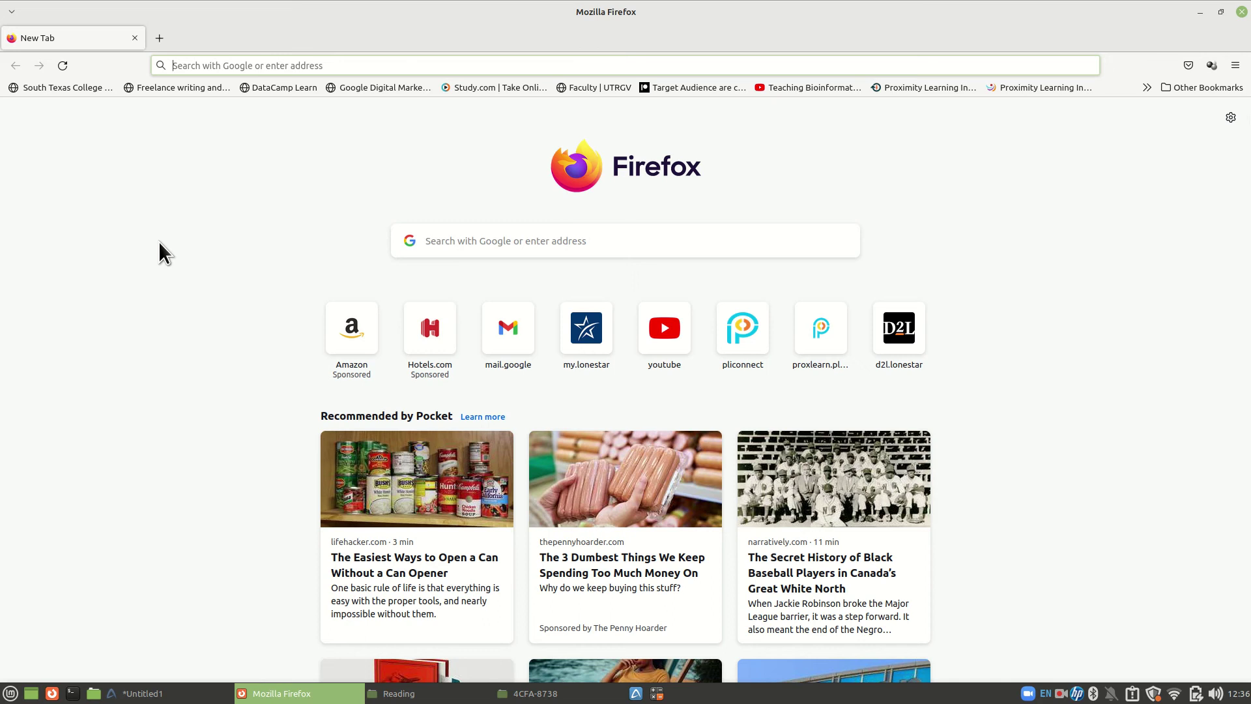
left_click(449, 245)
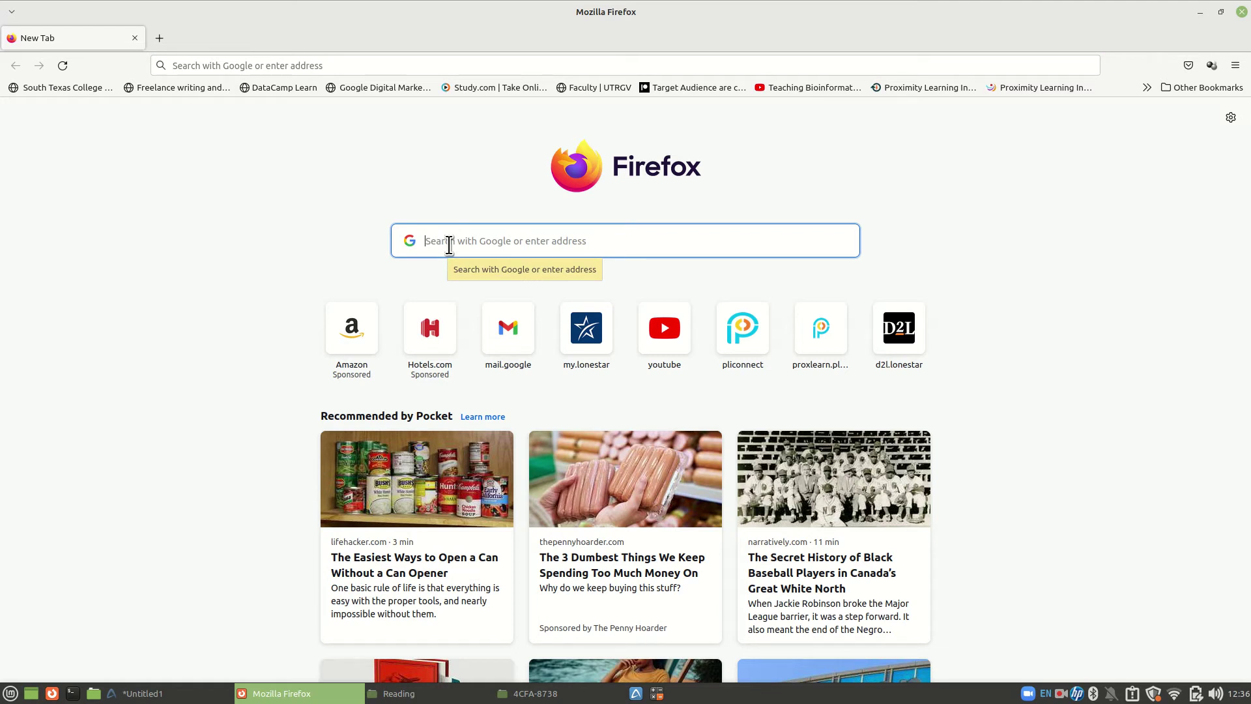
type("Youtube.com/")
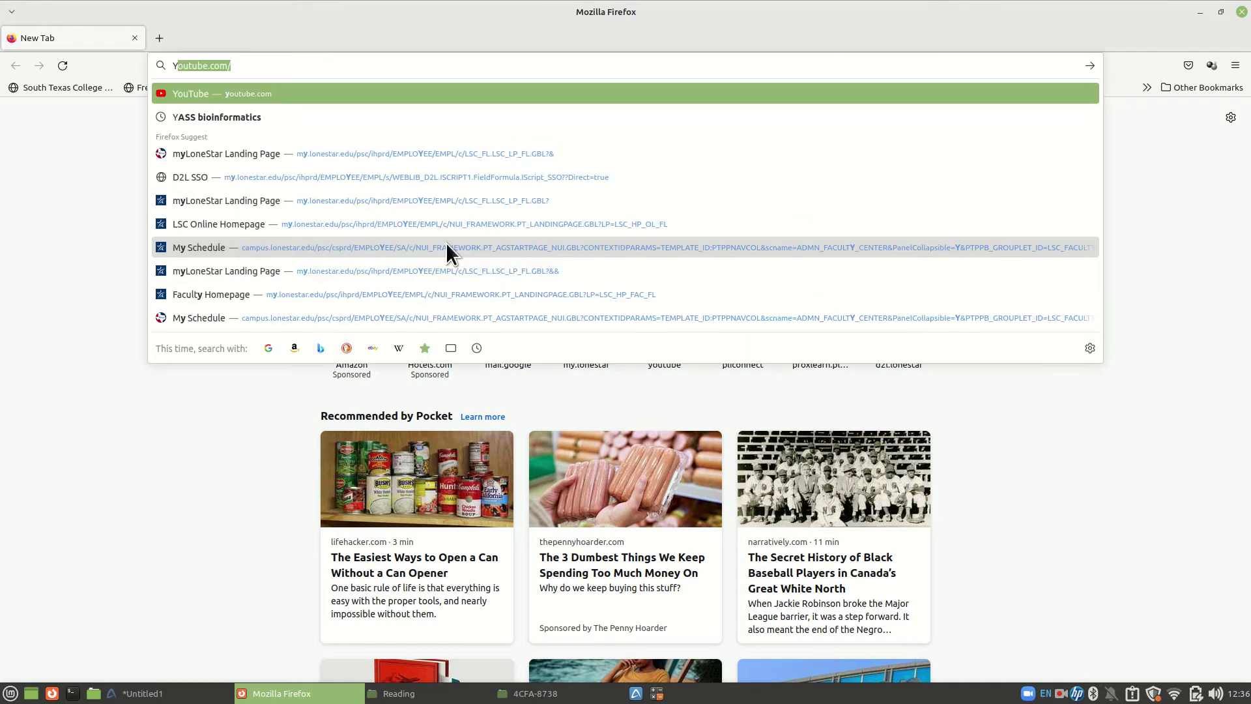
left_click(80, 198)
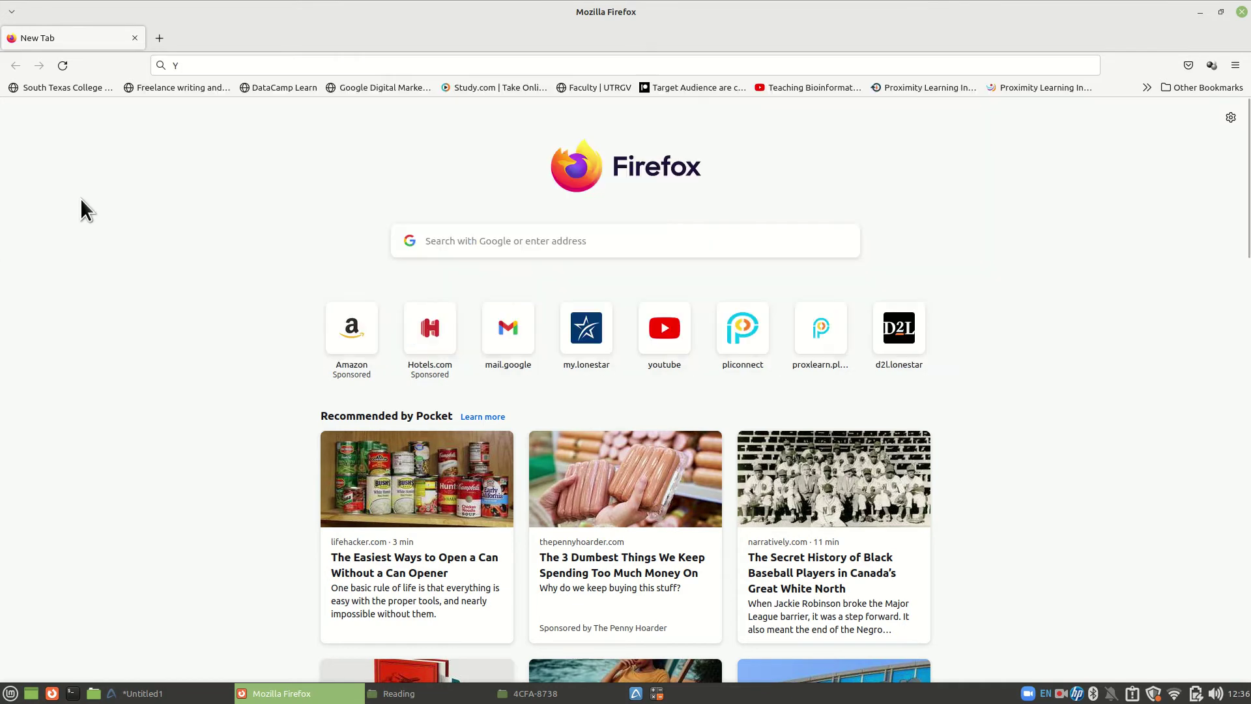
- Search the web for "YASS bioinformatics" and open the YASS genomic similarity search tool site from the results
left_click(436, 246)
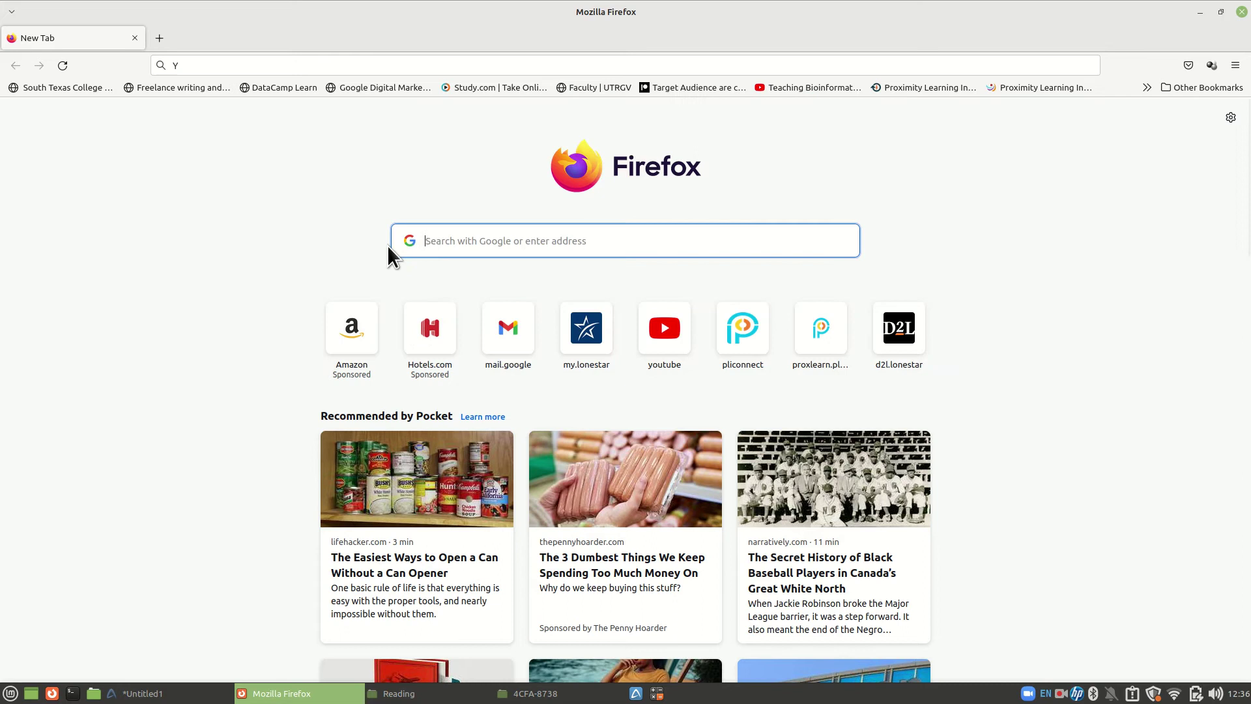
type("YASS+bioinformatics")
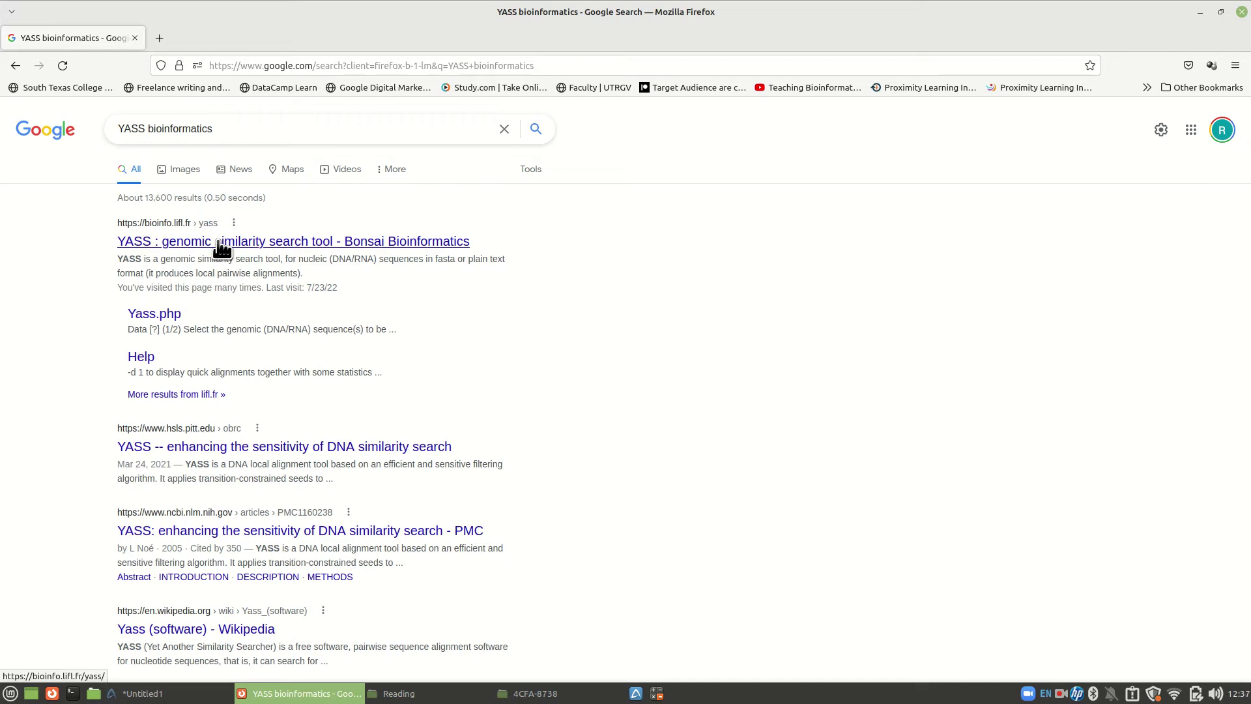
left_click(255, 250)
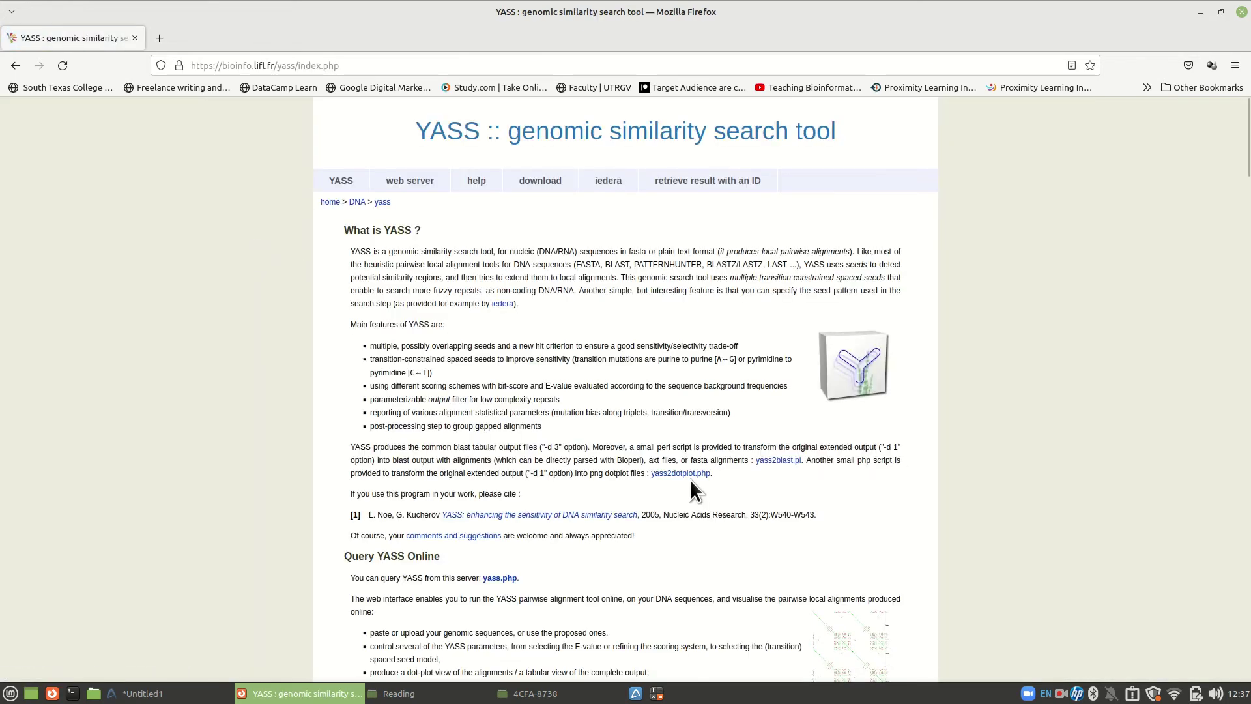
- Open the YASS web server page and look over its sequence input options
scroll(506, 558, "down", 5)
scroll(506, 557, "up", 5)
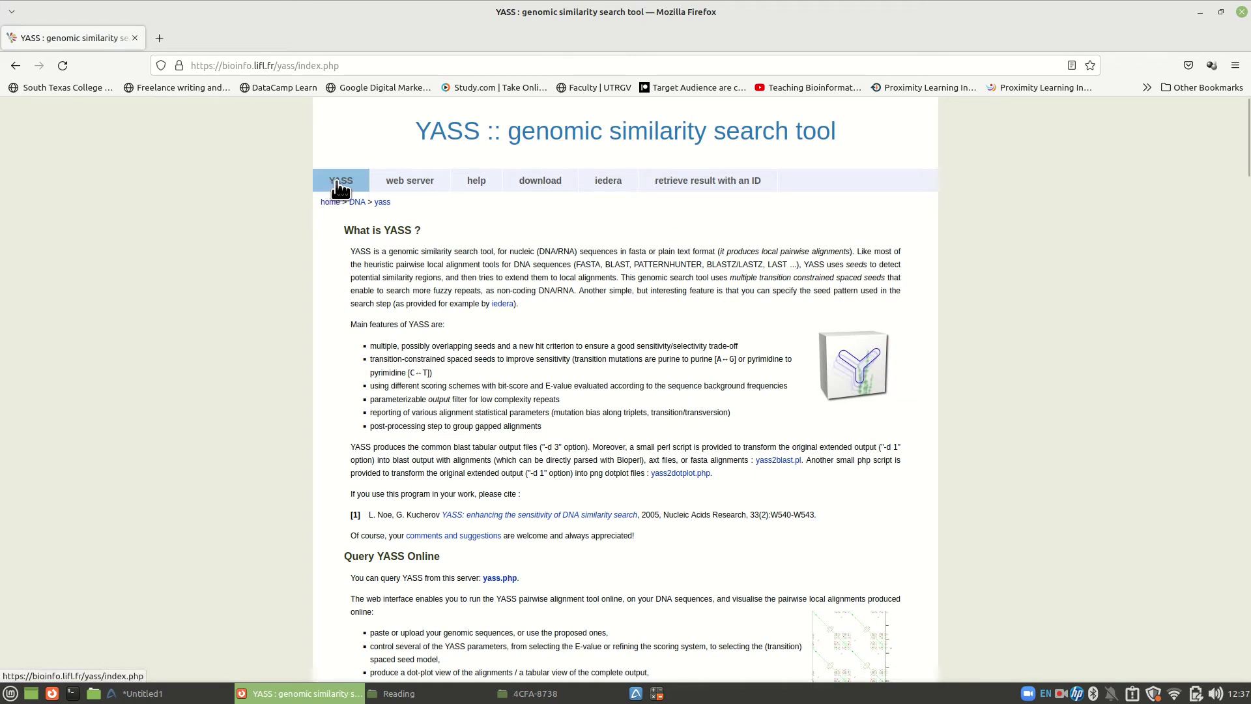
left_click(407, 183)
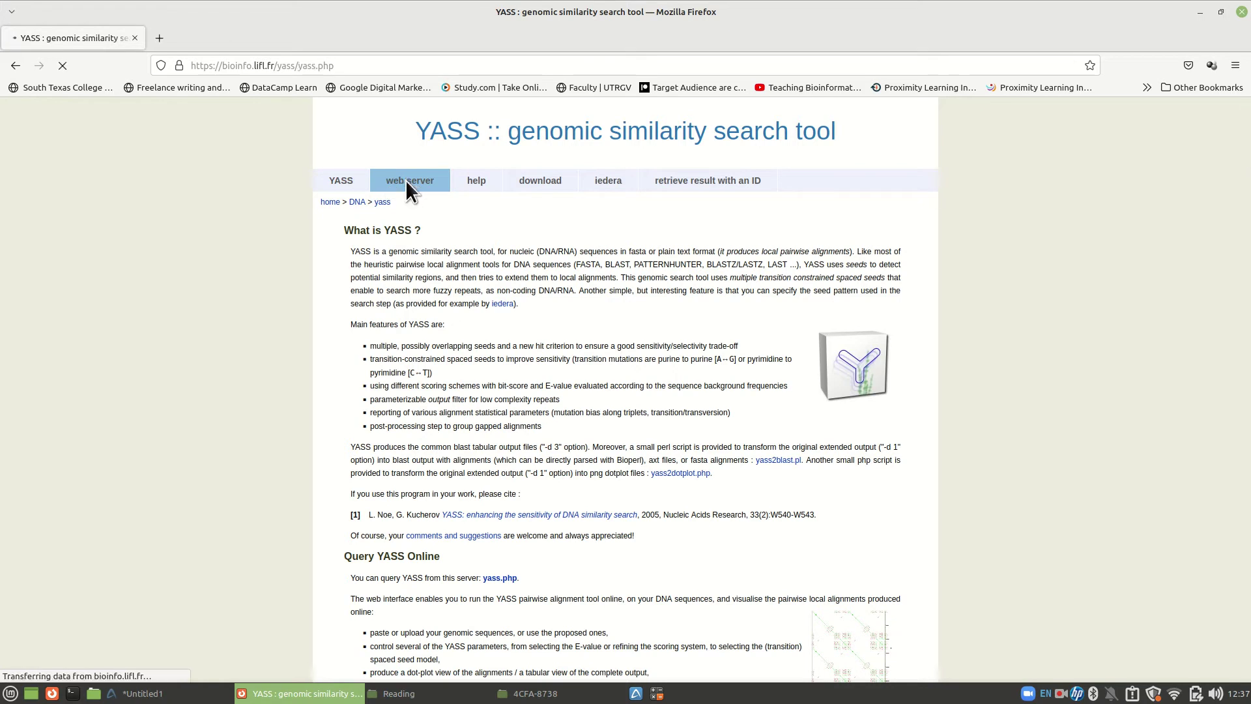
scroll(541, 370, "down", 3)
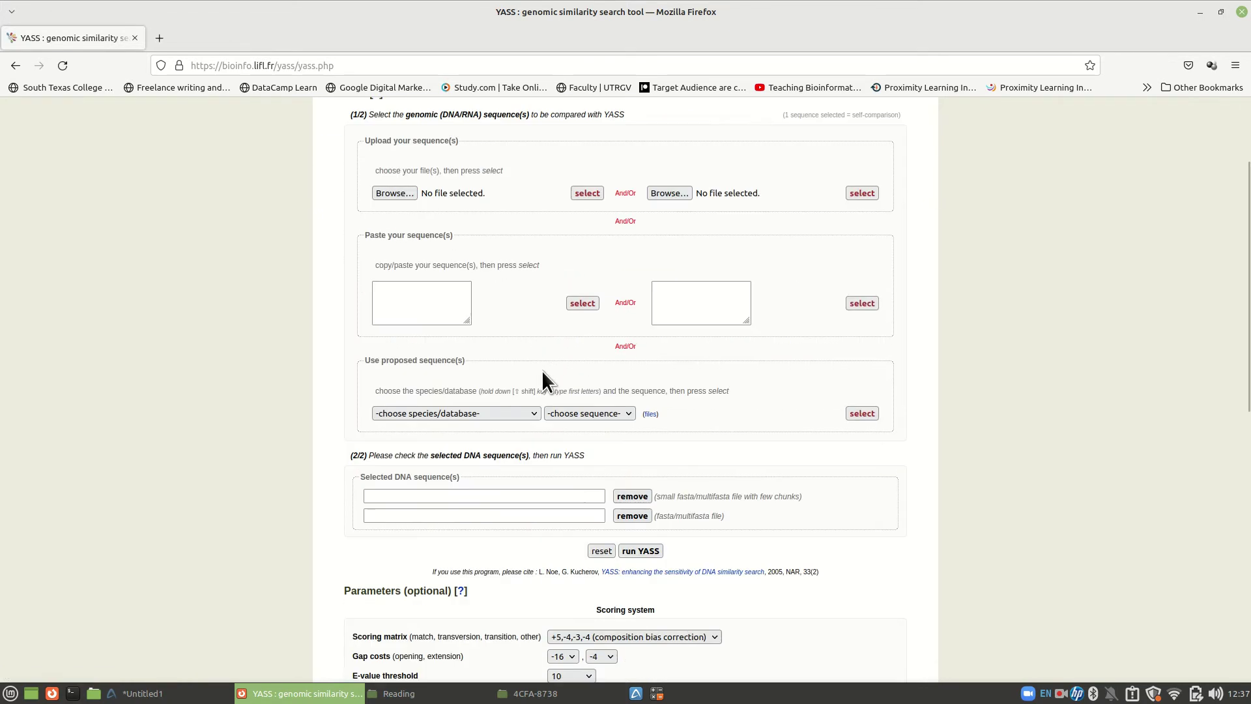
scroll(545, 372, "up", 3)
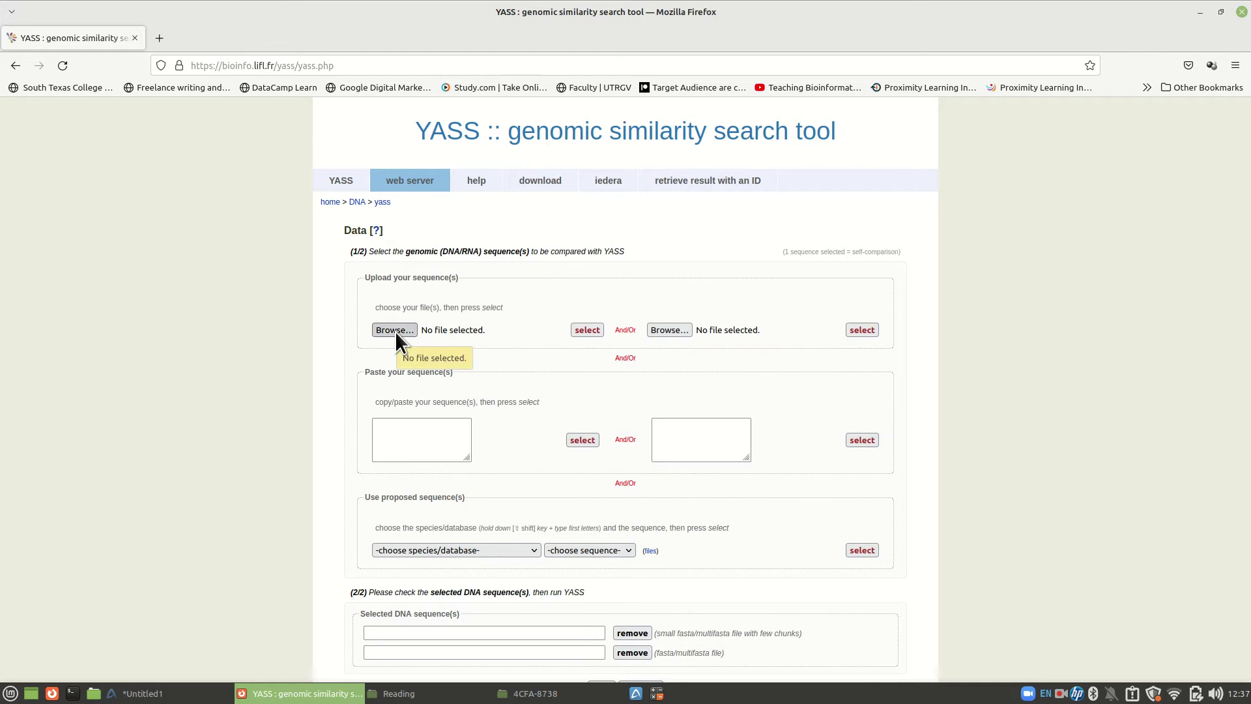
left_click(381, 433)
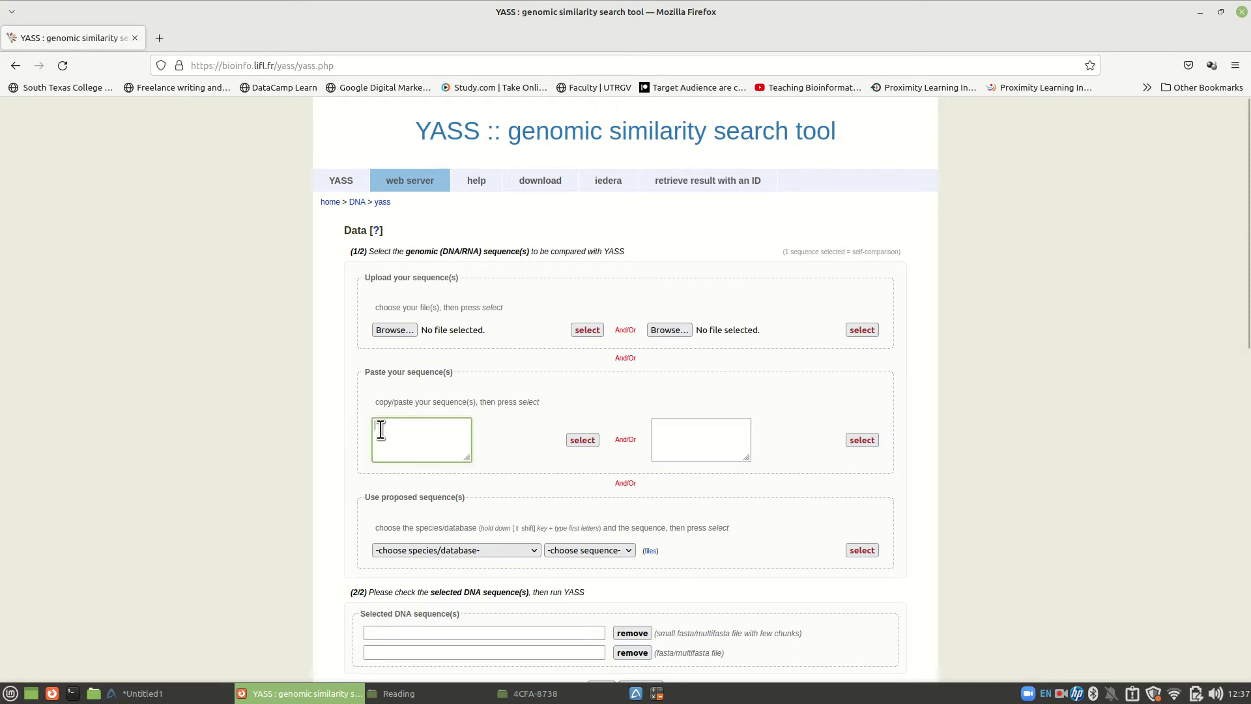
- Start choosing the first sequence file to upload and browse the CoreMaterials folder inside ForFall22Bifo on the Desktop
left_click(390, 330)
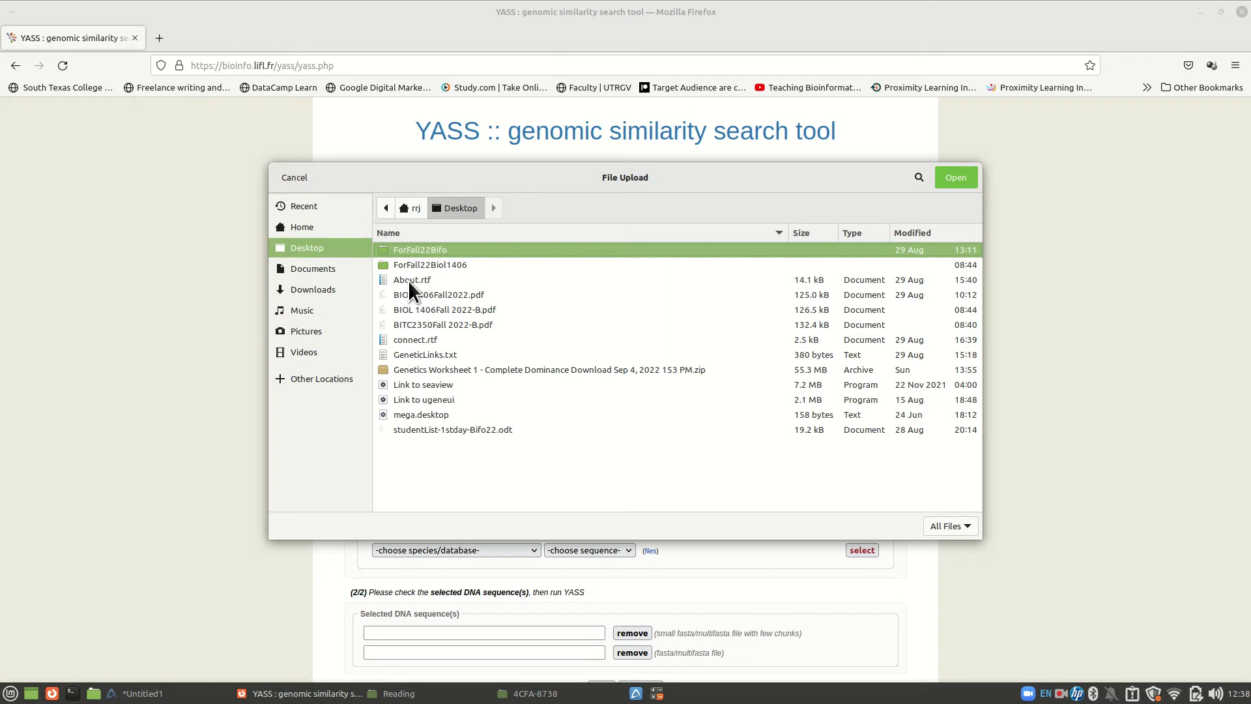
double_click(404, 249)
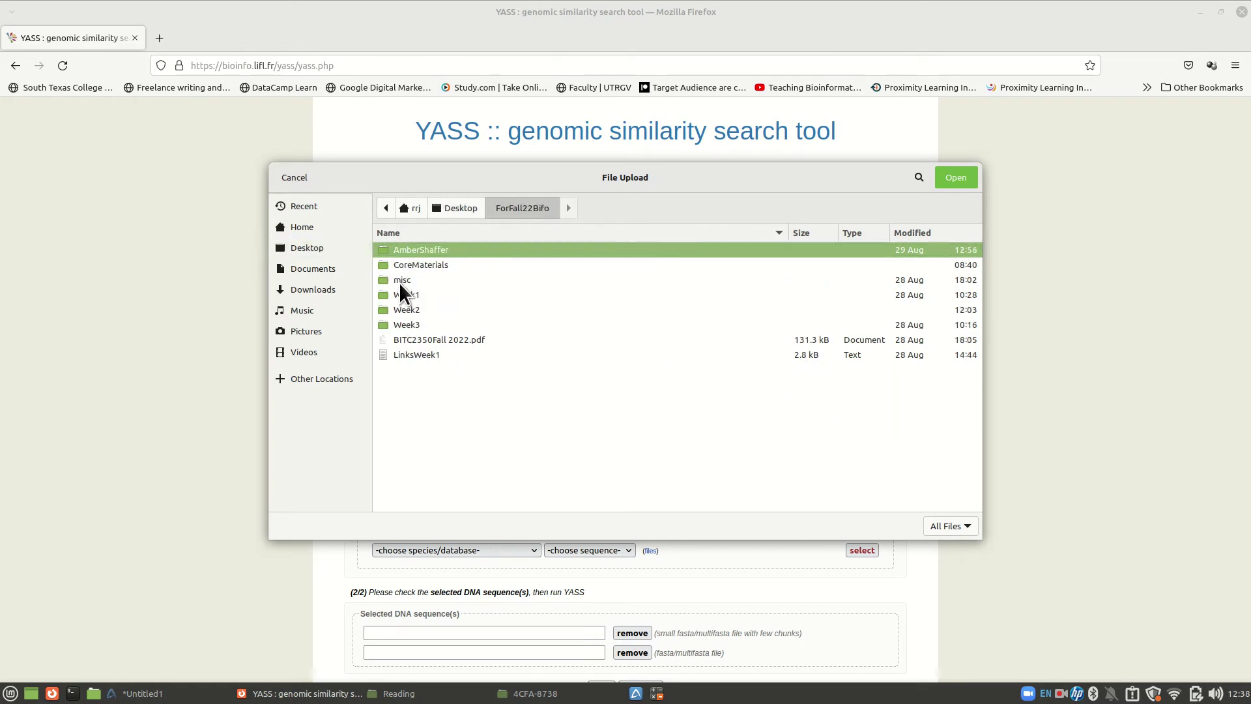
double_click(395, 265)
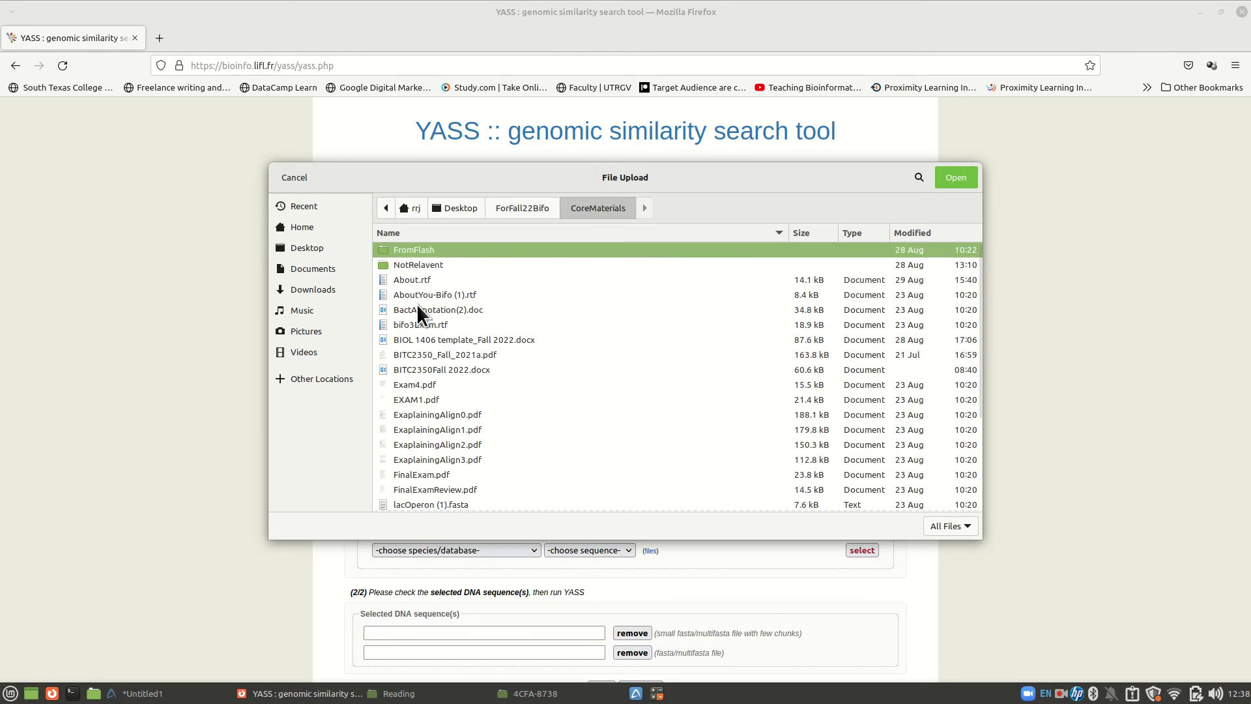
scroll(397, 342, "down", 5)
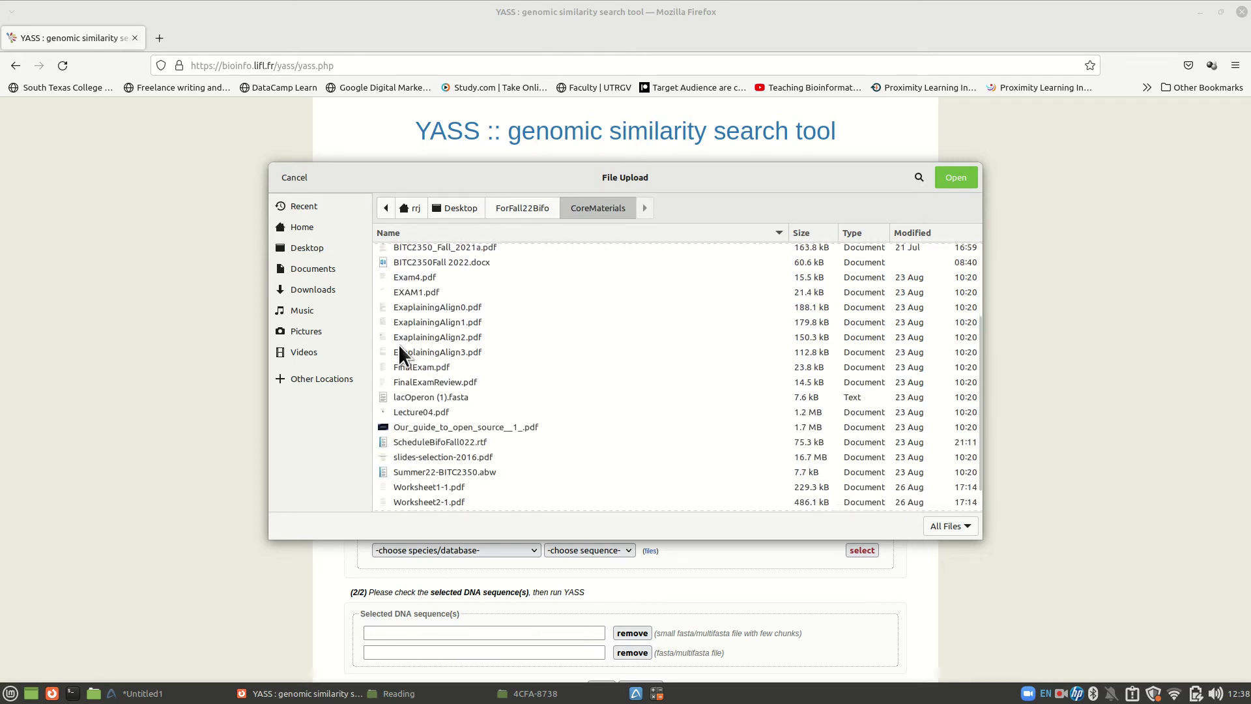
scroll(401, 348, "up", 1)
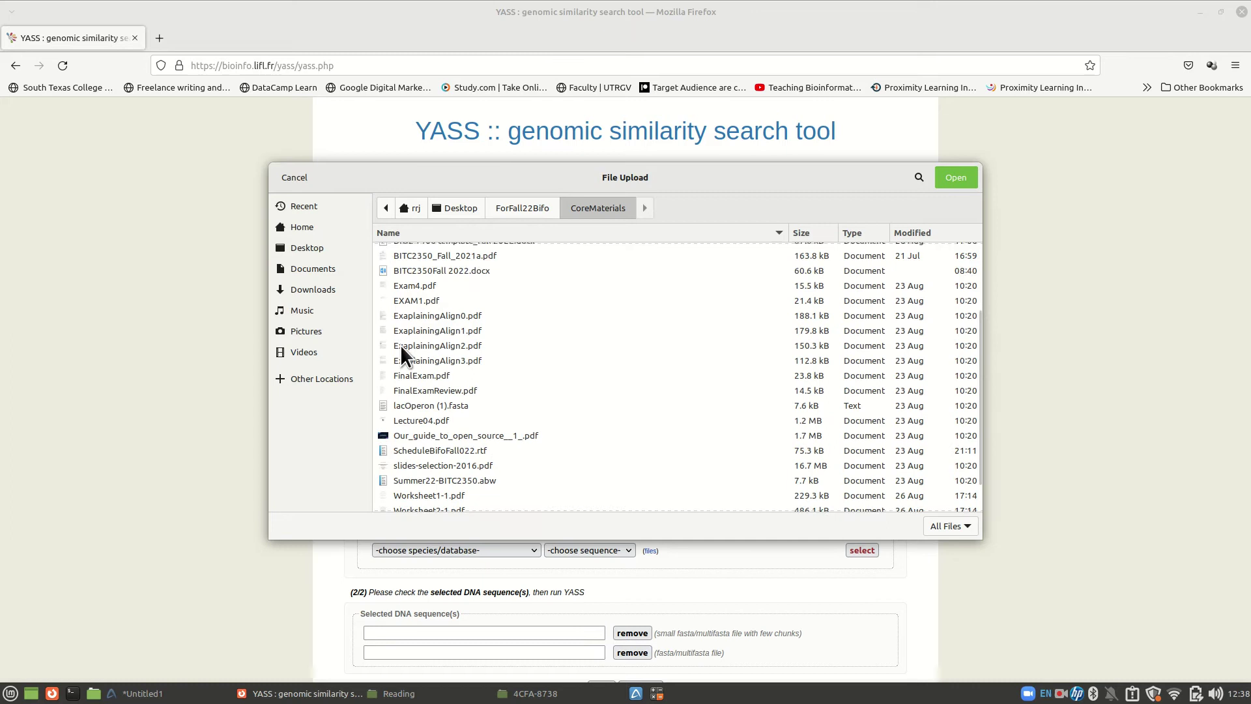
scroll(400, 345, "up", 2)
scroll(400, 345, "down", 1)
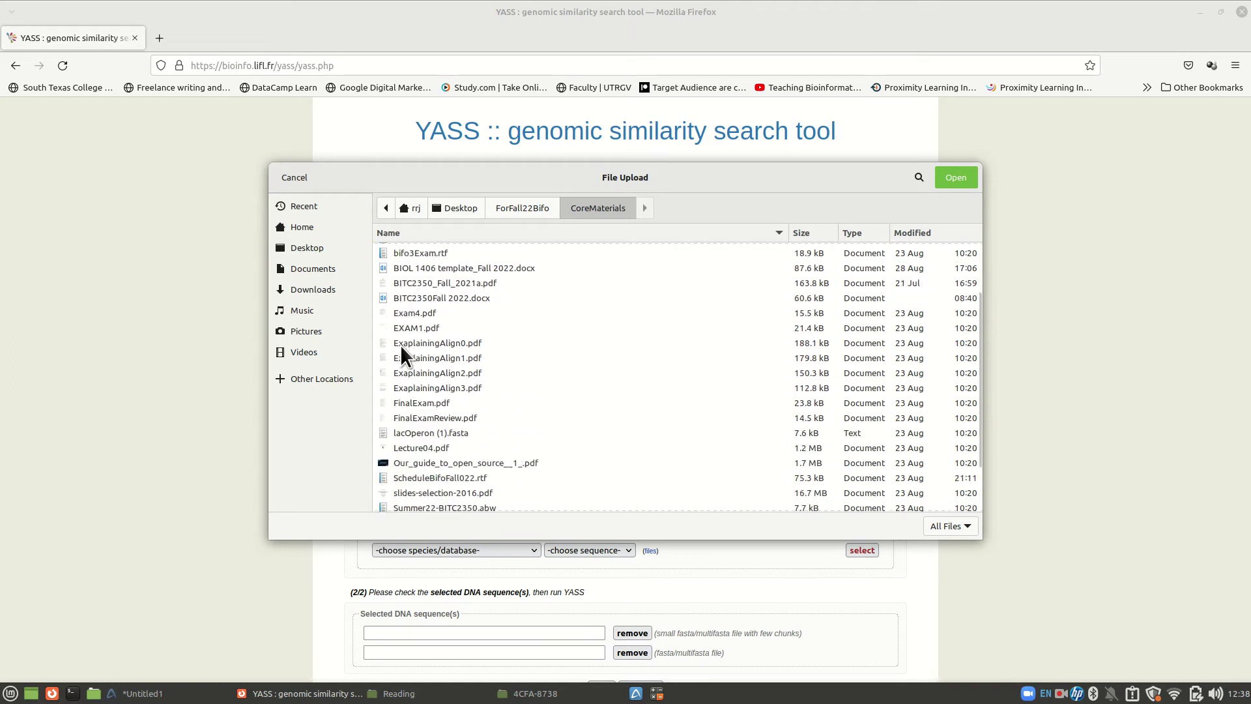
scroll(400, 346, "down", 1)
scroll(400, 345, "up", 3)
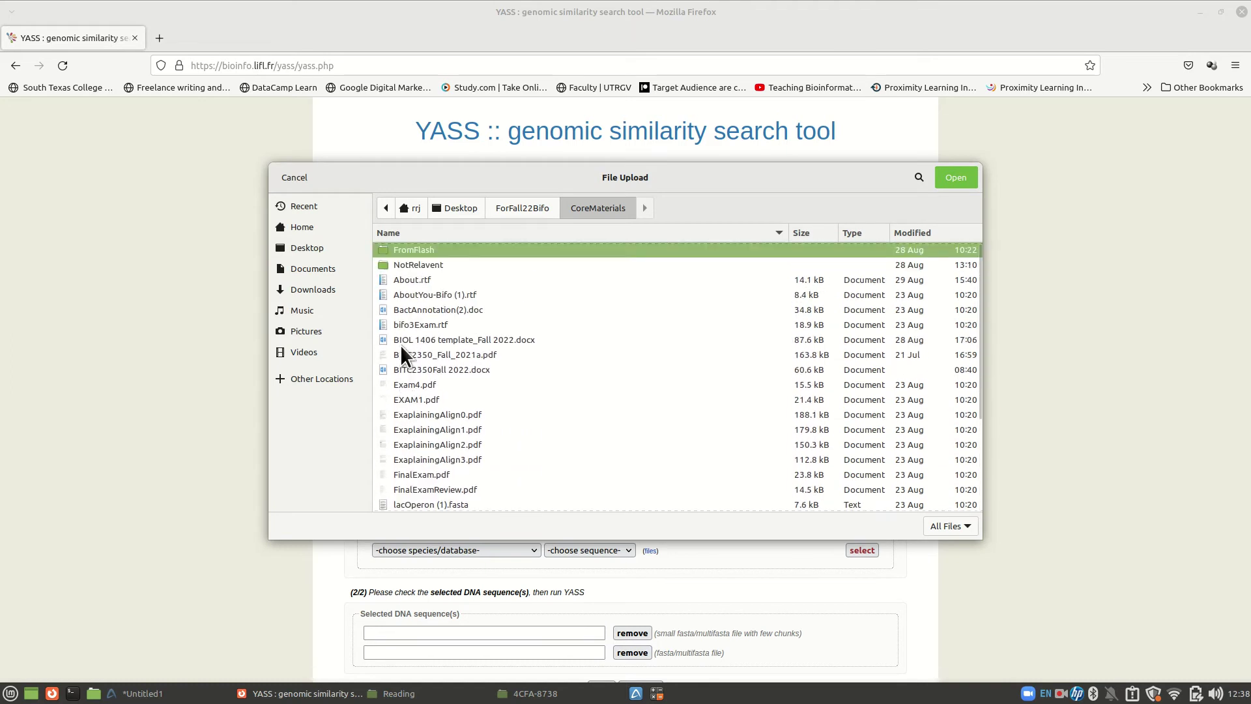
- Check the NotRelavent folder, return to CoreMaterials and open its FromFlash folder
double_click(411, 266)
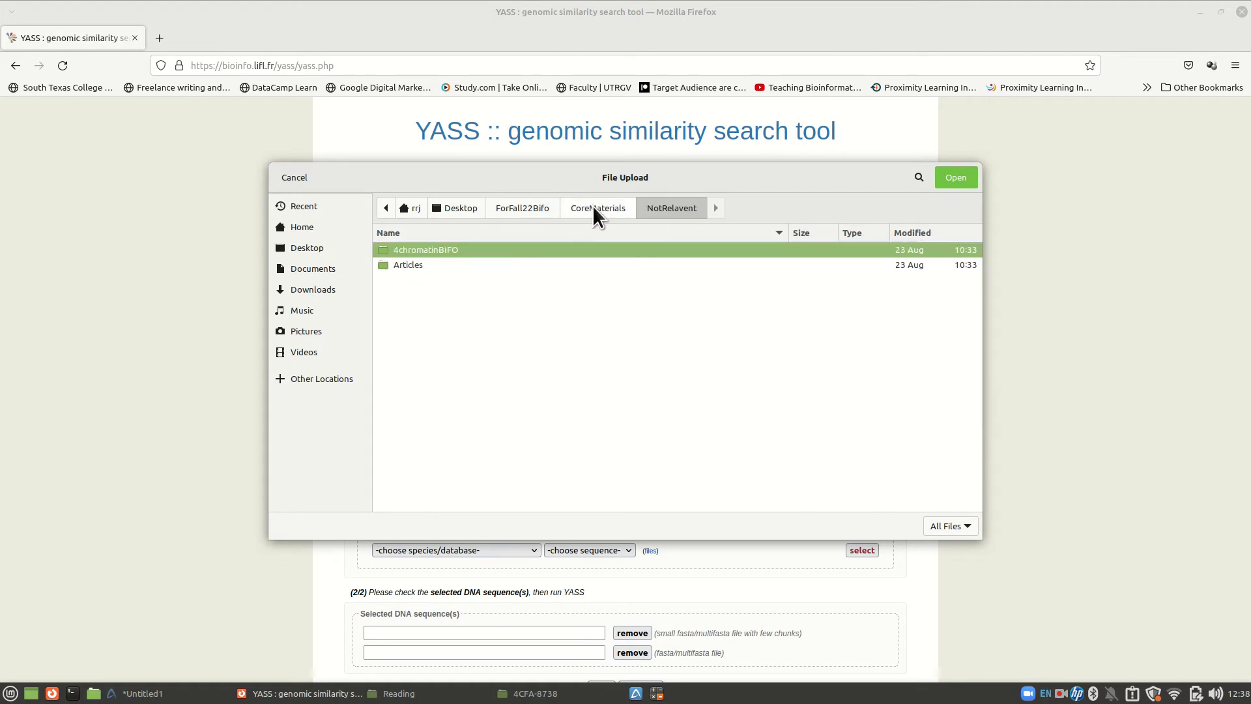
left_click(593, 208)
double_click(413, 251)
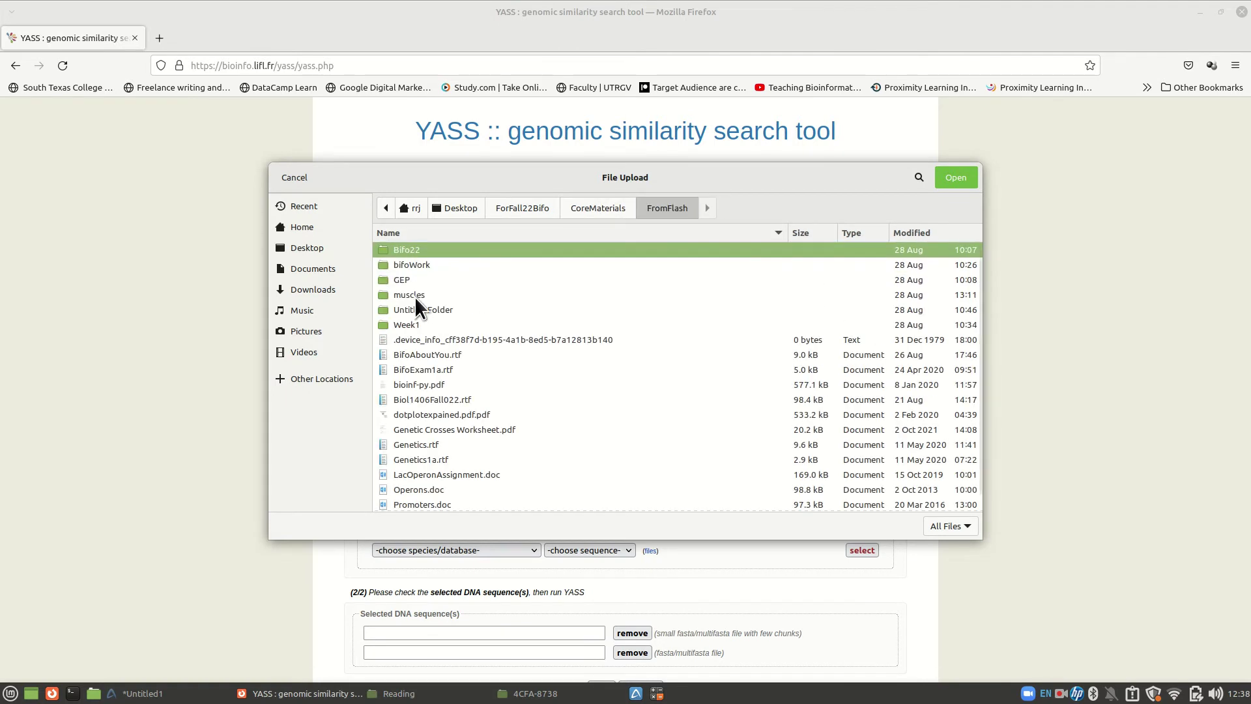
scroll(407, 404, "down", 1)
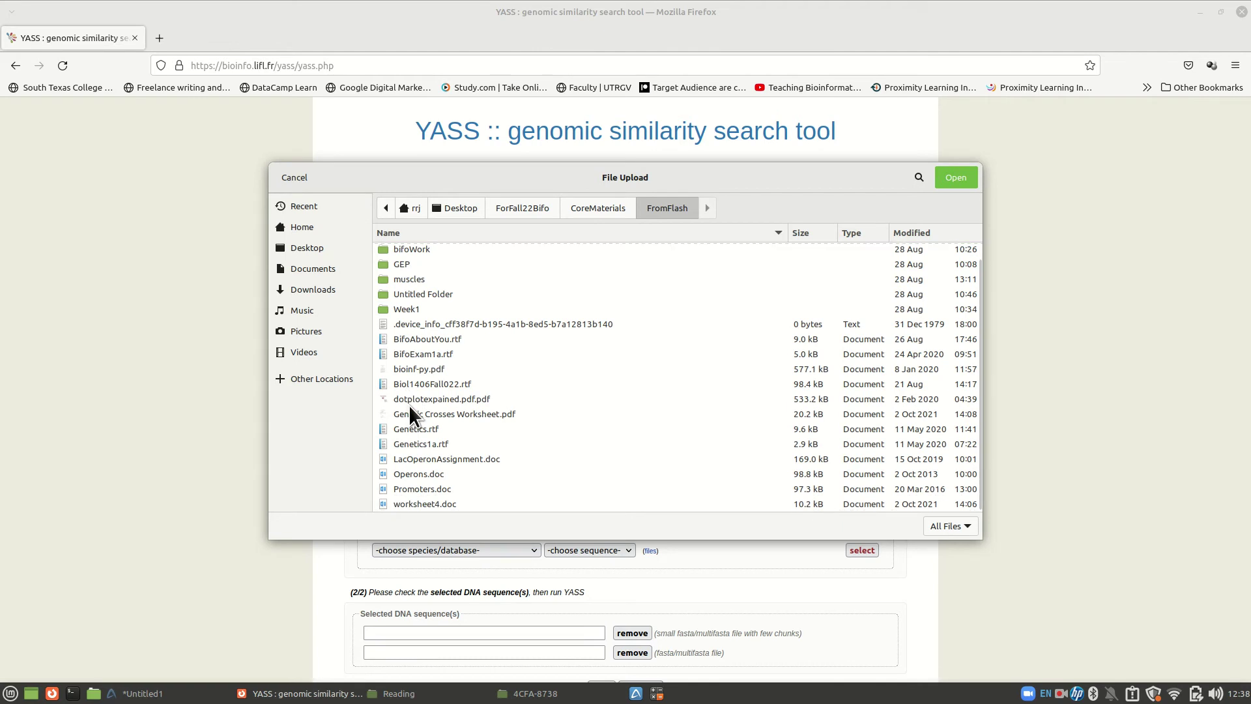
scroll(409, 405, "up", 1)
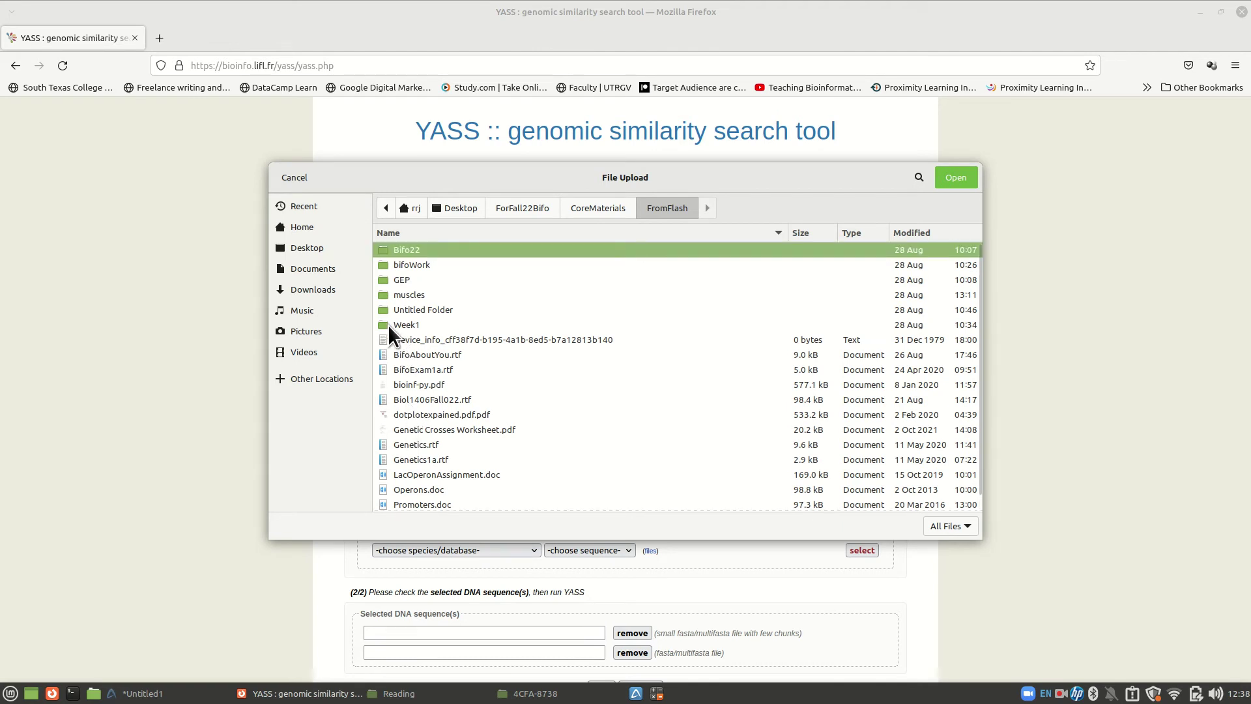
- Look through the bifoWork folder for sequence files and return to FromFlash
double_click(393, 265)
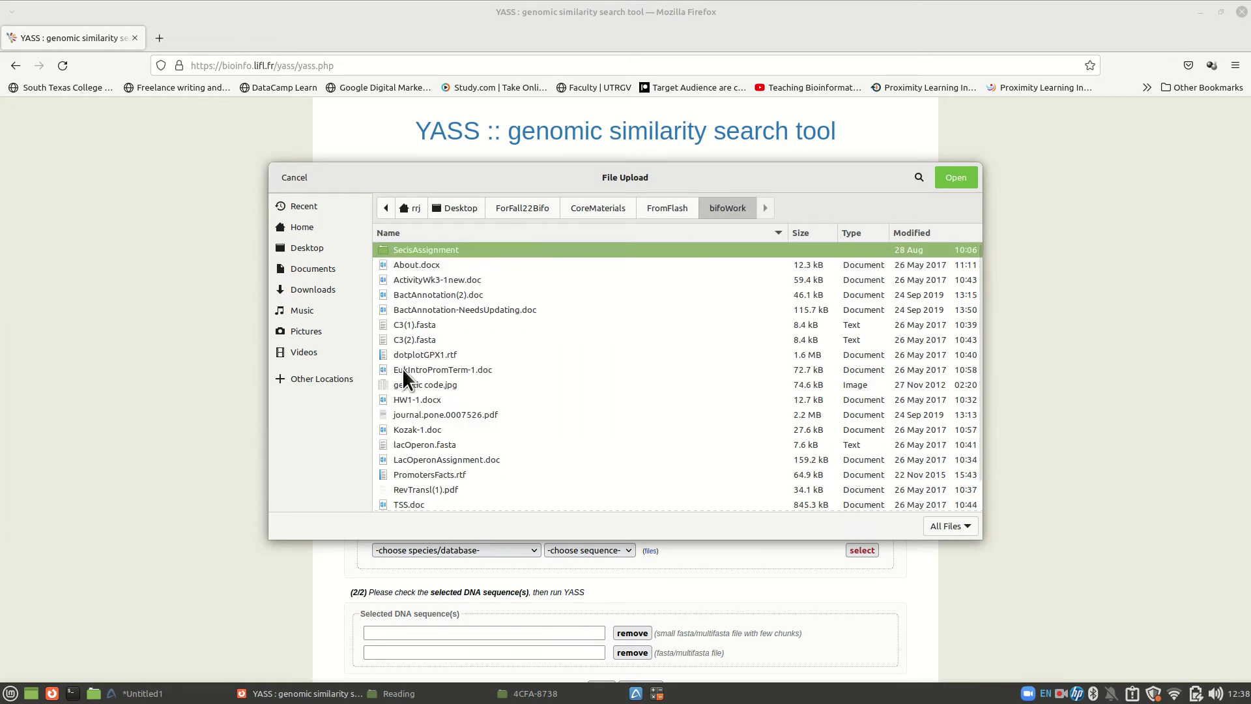
scroll(401, 407, "down", 2)
scroll(404, 408, "up", 2)
left_click(684, 206)
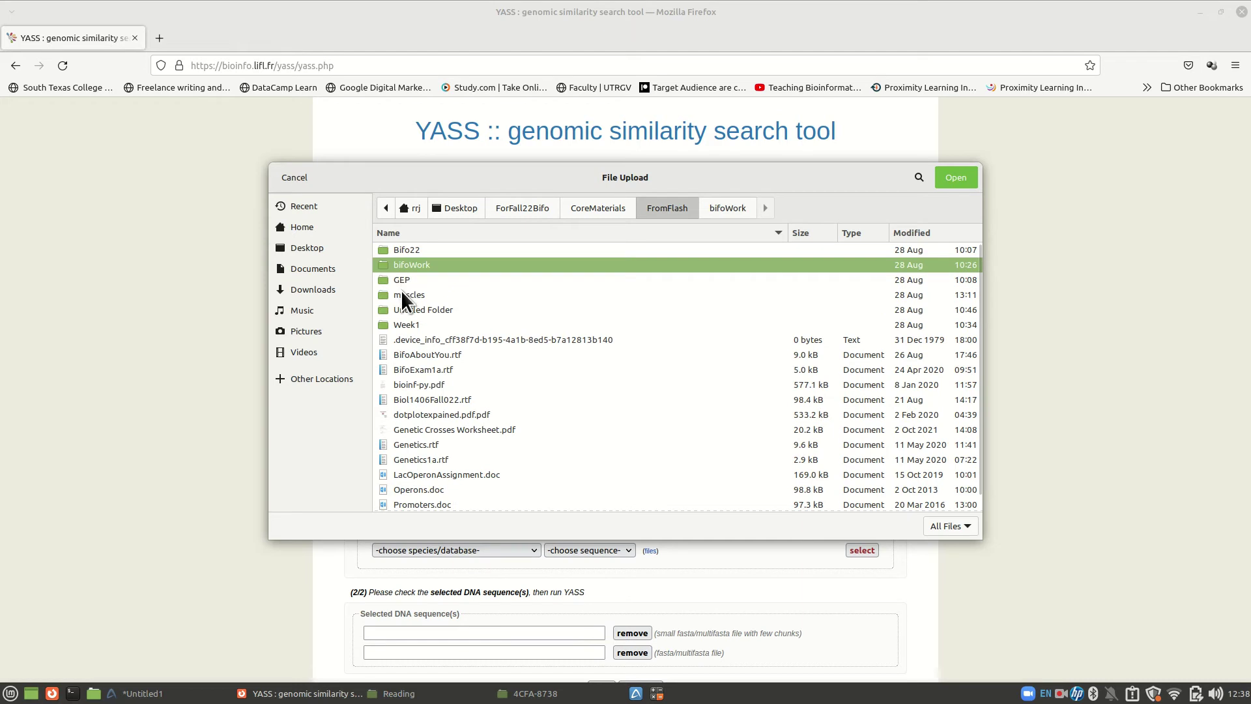
- Load C3.fasta from the Untitled Folder as the first sequence file
double_click(402, 309)
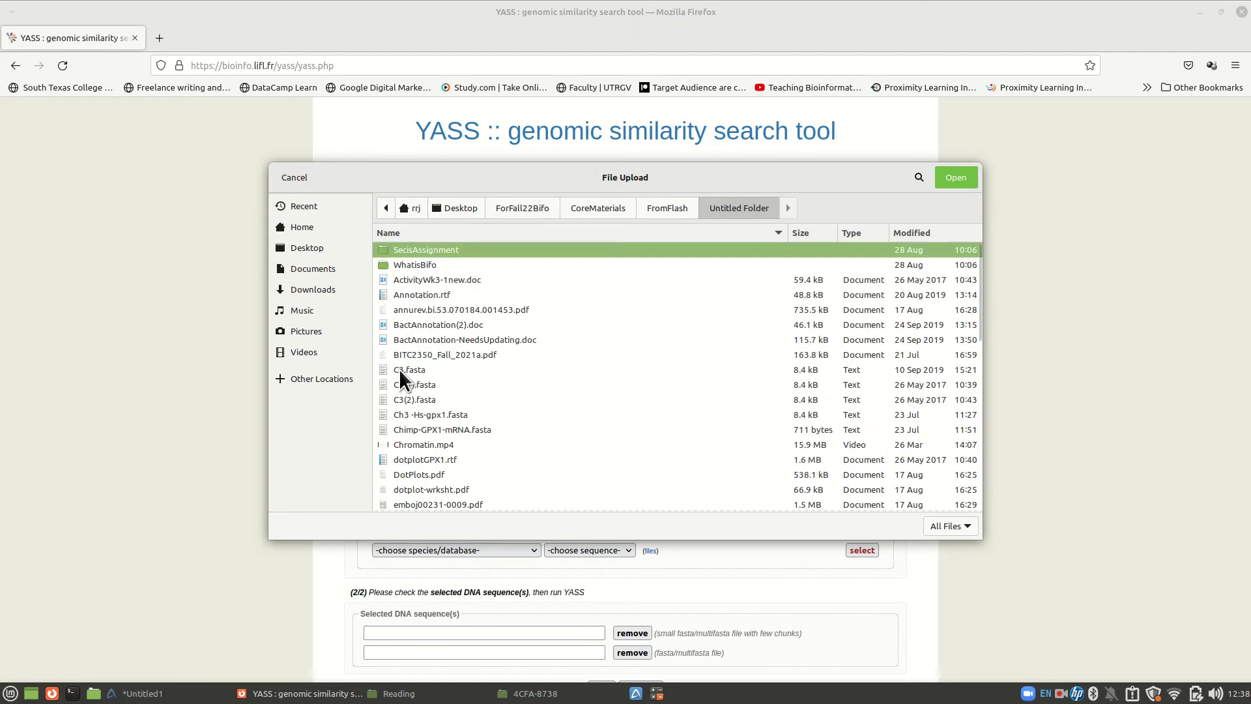
left_click(398, 368)
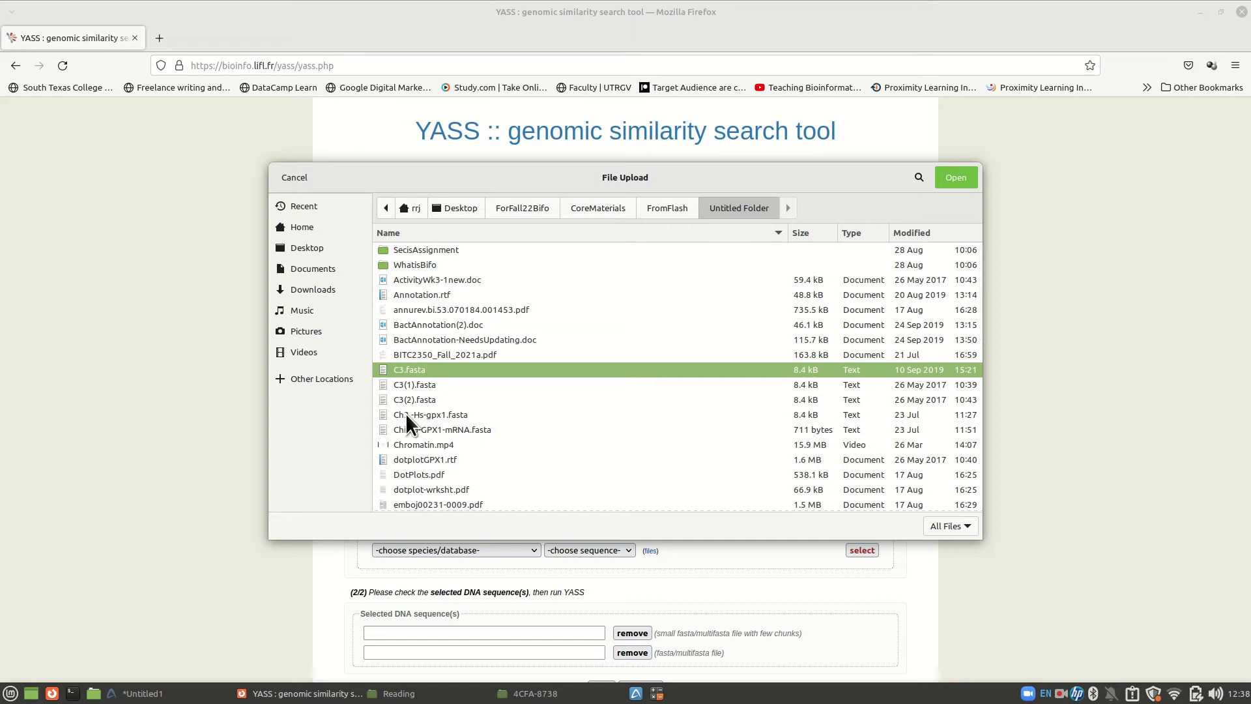
left_click(956, 177)
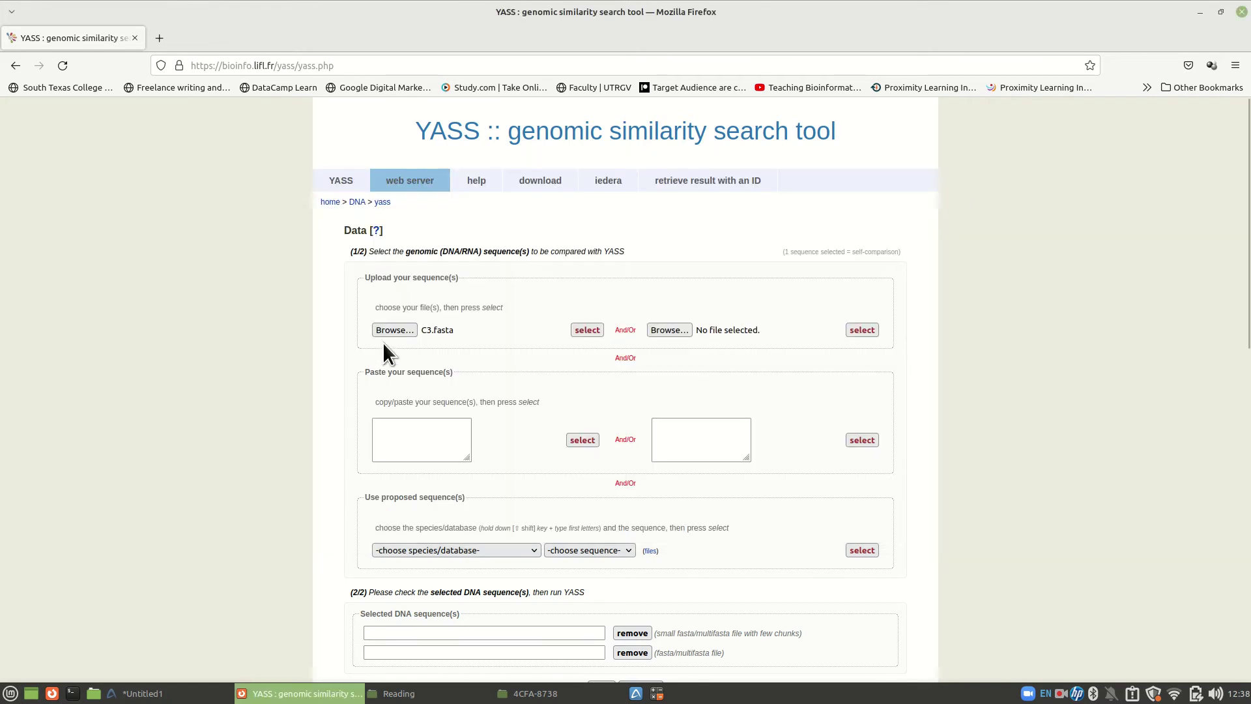
- Load Hs-GPX1-var4.fasta from the same folder as the second sequence file
left_click(669, 329)
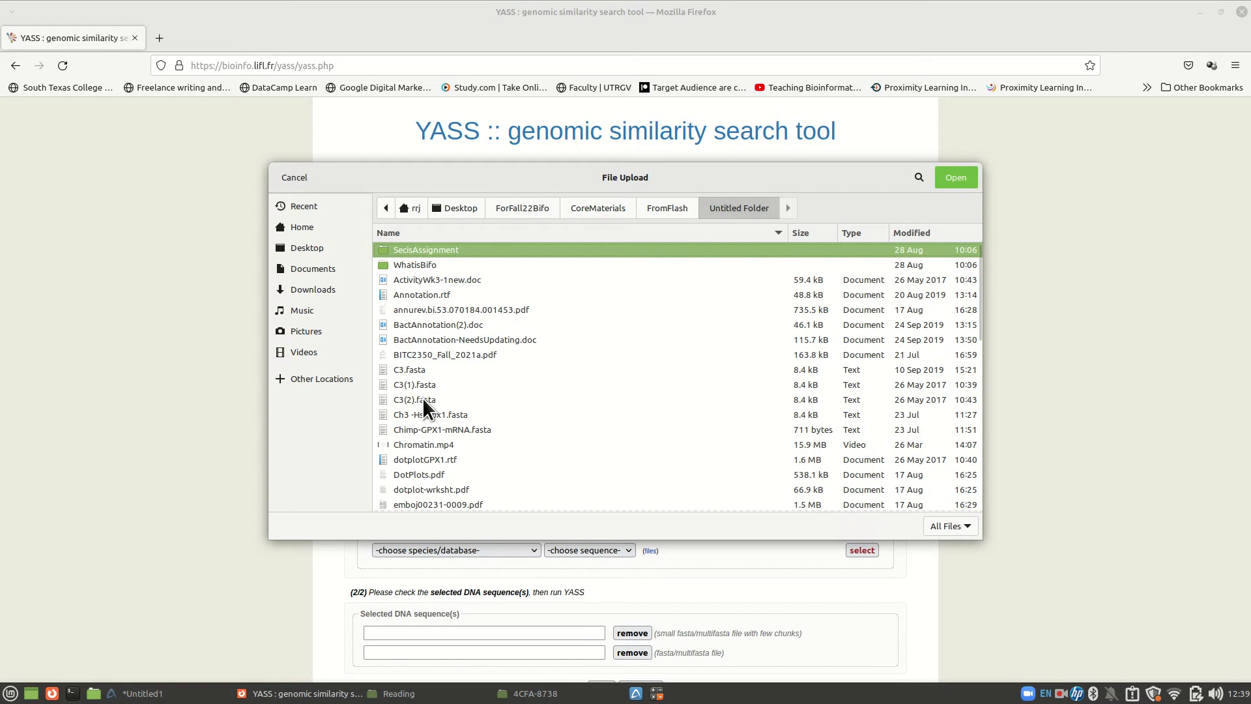
scroll(415, 421, "down", 3)
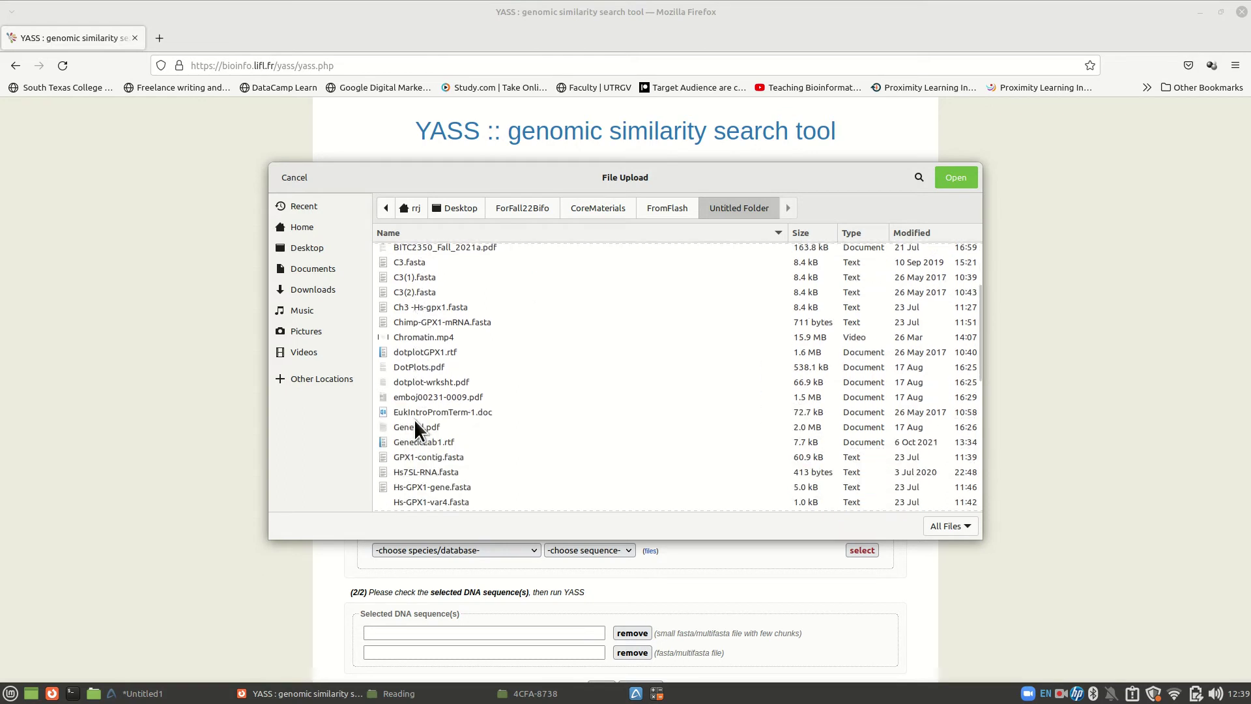
scroll(415, 421, "down", 1)
scroll(415, 421, "down", 1)
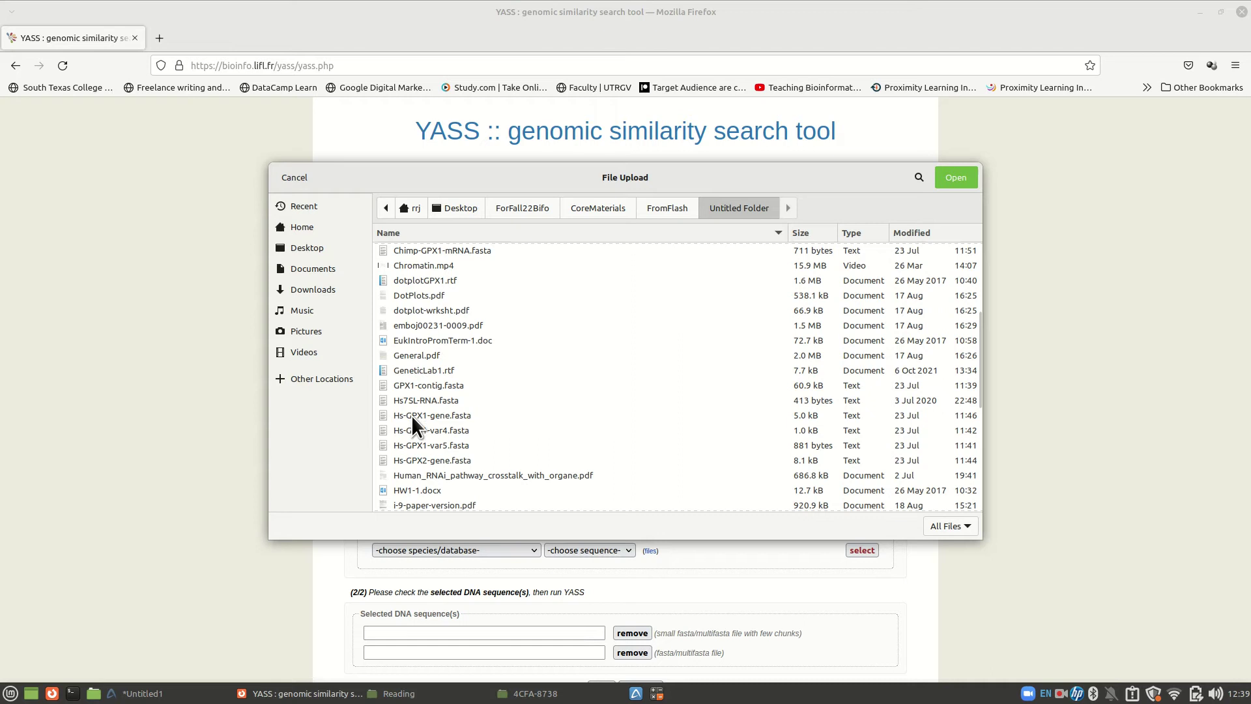
left_click(415, 431)
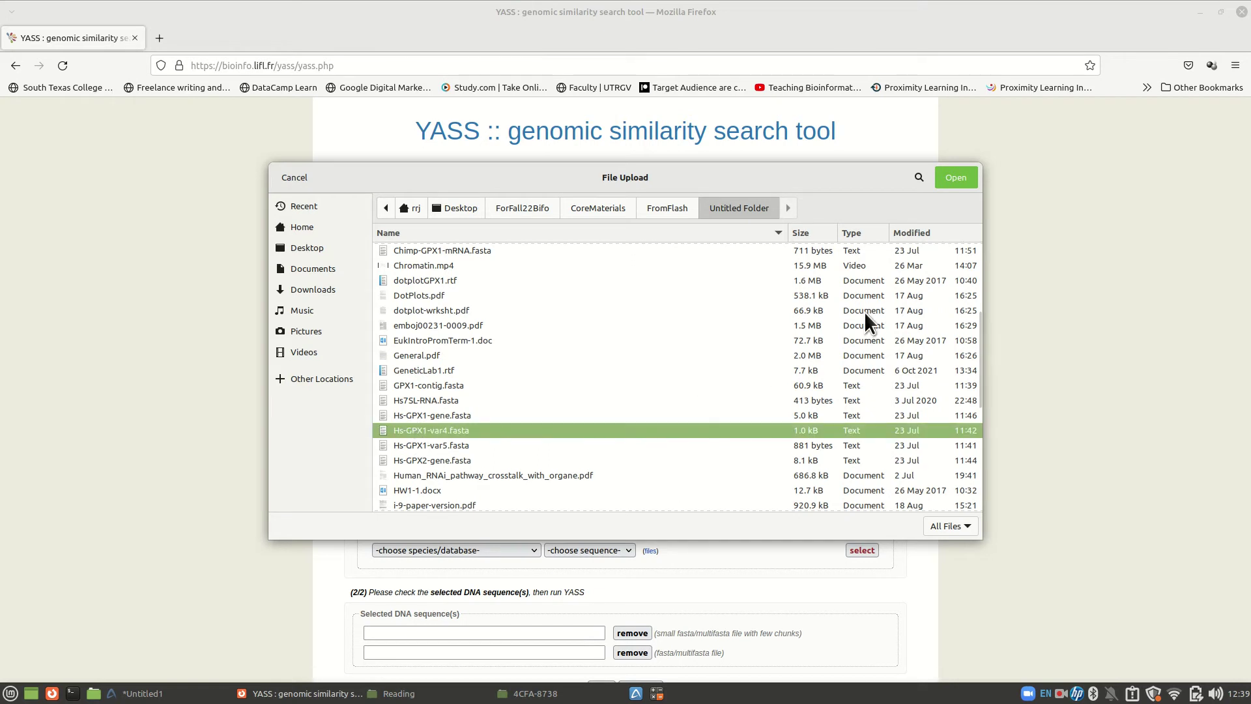
left_click(957, 178)
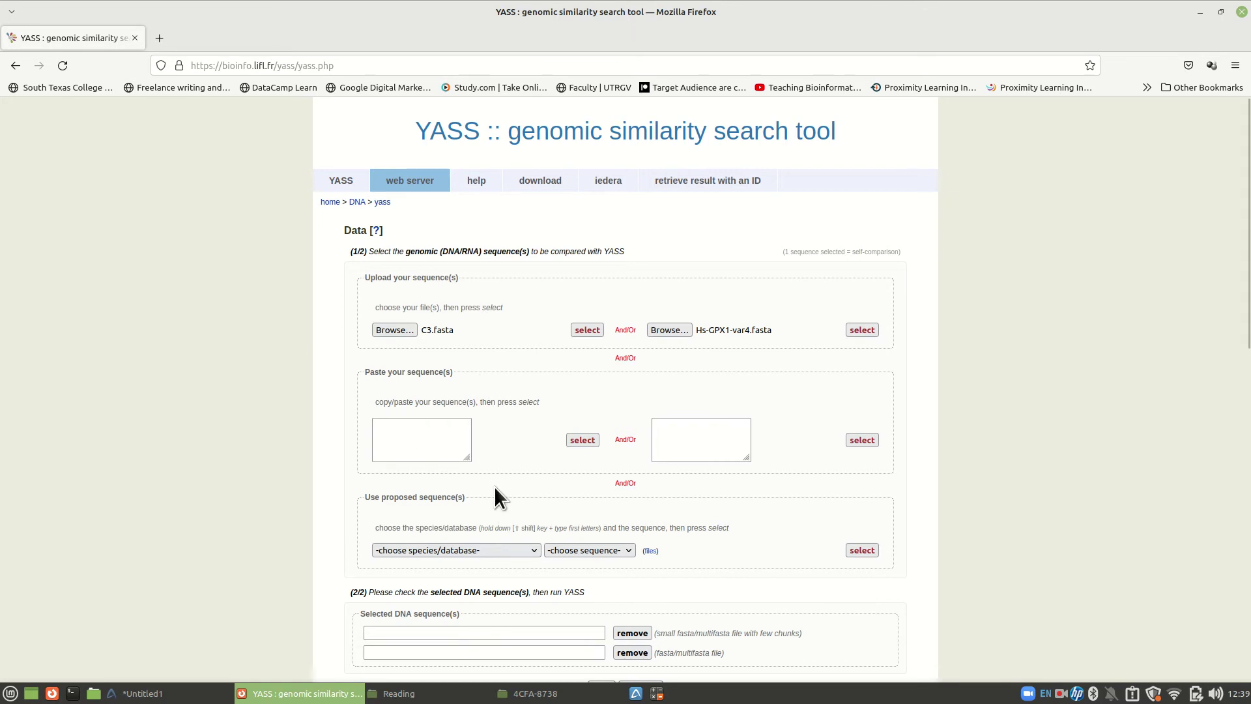
- Add both uploaded files to the selected DNA sequences for the comparison and check the selection and optional parameters
left_click(581, 330)
left_click(862, 330)
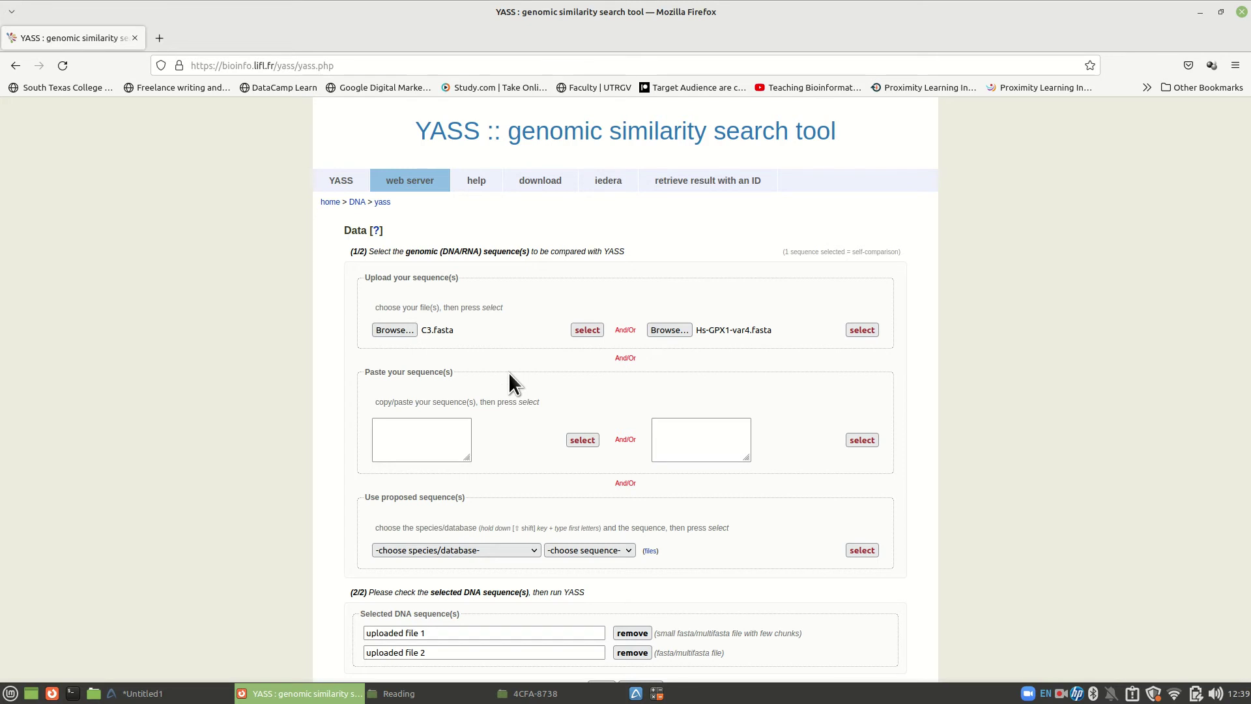
scroll(509, 374, "down", 2)
scroll(509, 372, "down", 2)
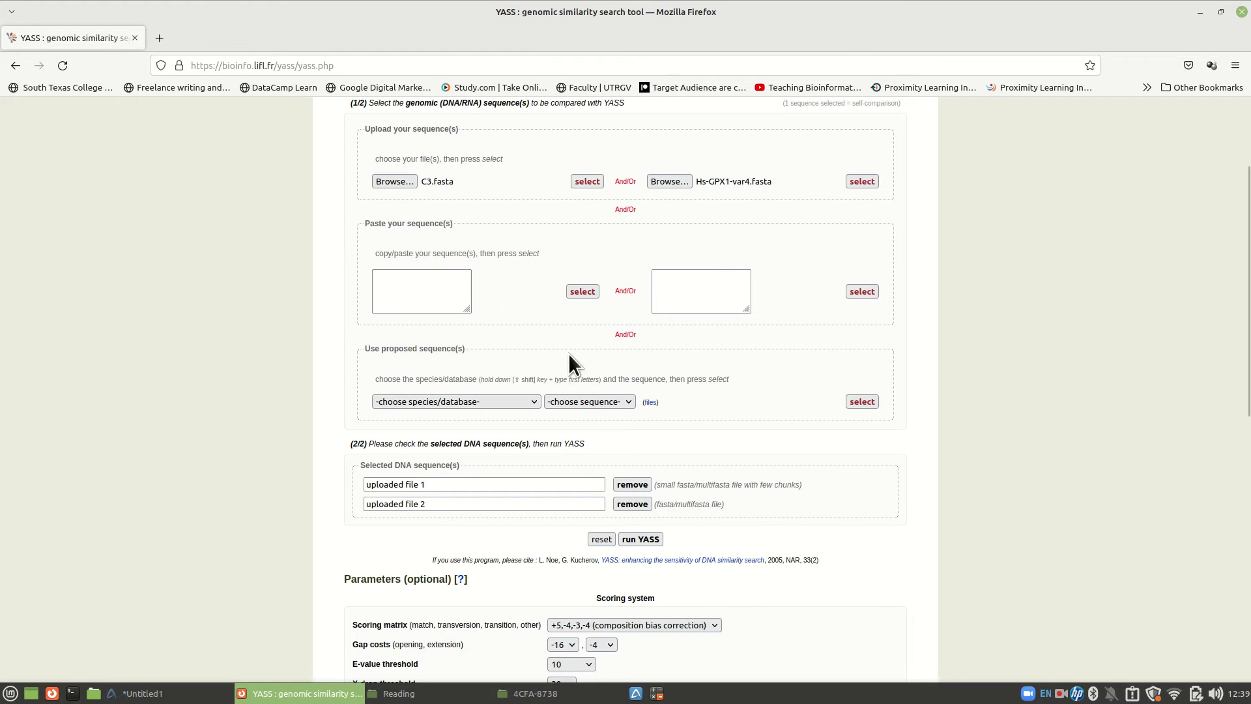
scroll(531, 371, "down", 2)
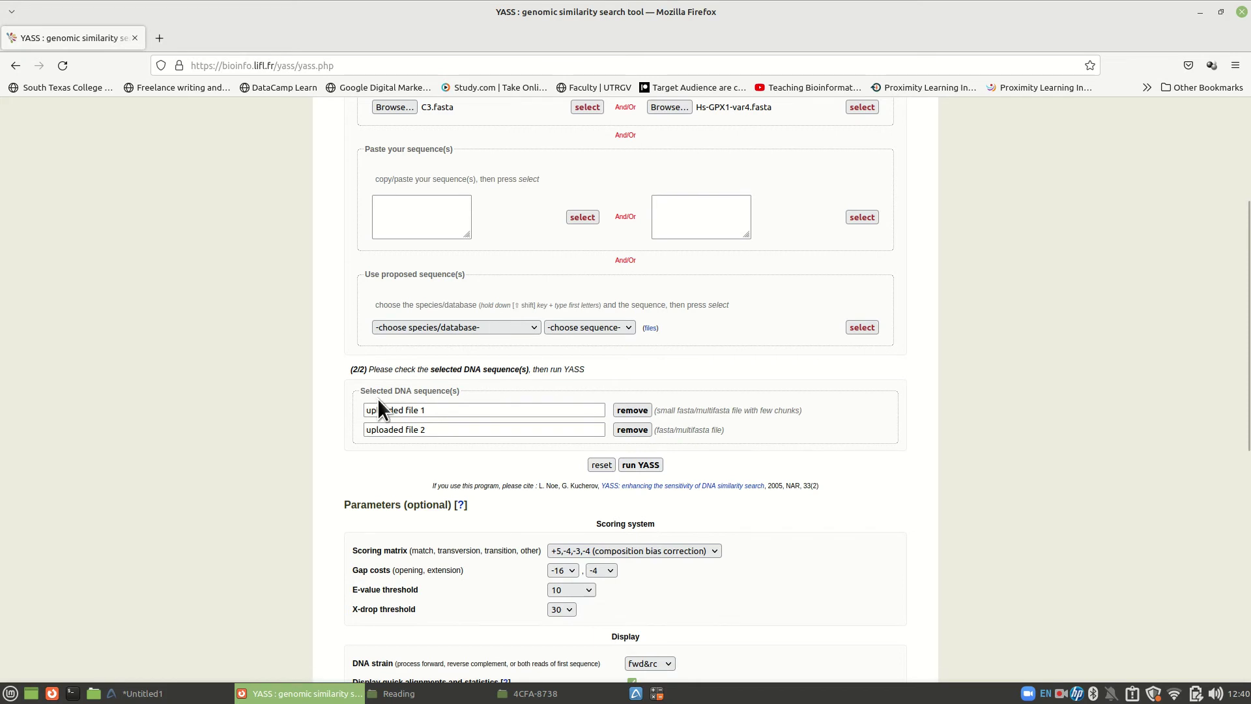
- Review the scoring matrix choices and set the DNA strain parameter to forward
scroll(506, 410, "down", 2)
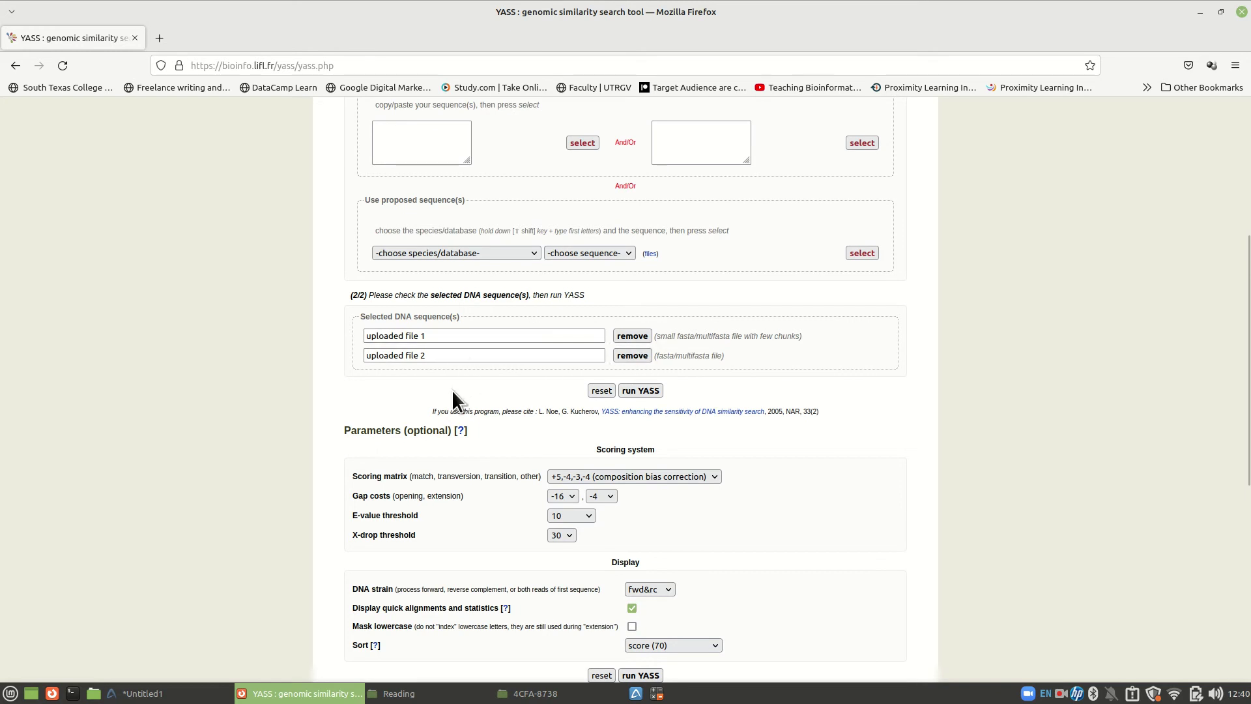
scroll(491, 426, "down", 2)
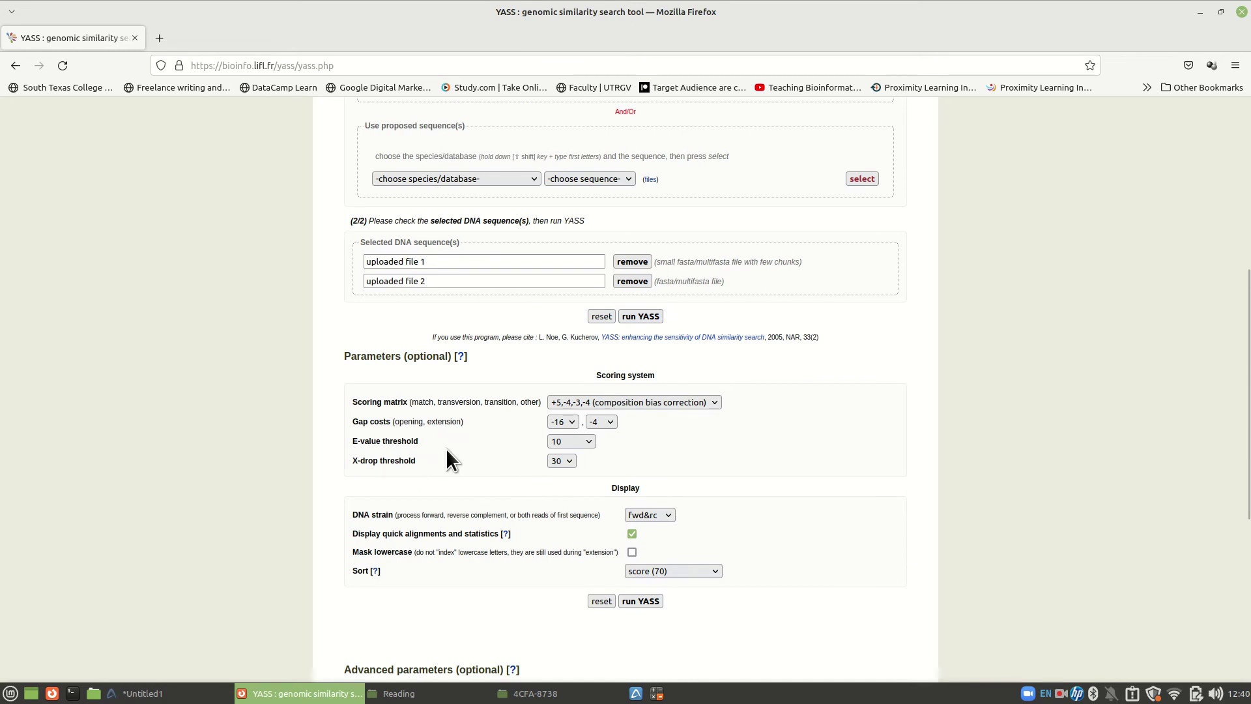
scroll(447, 450, "down", 2)
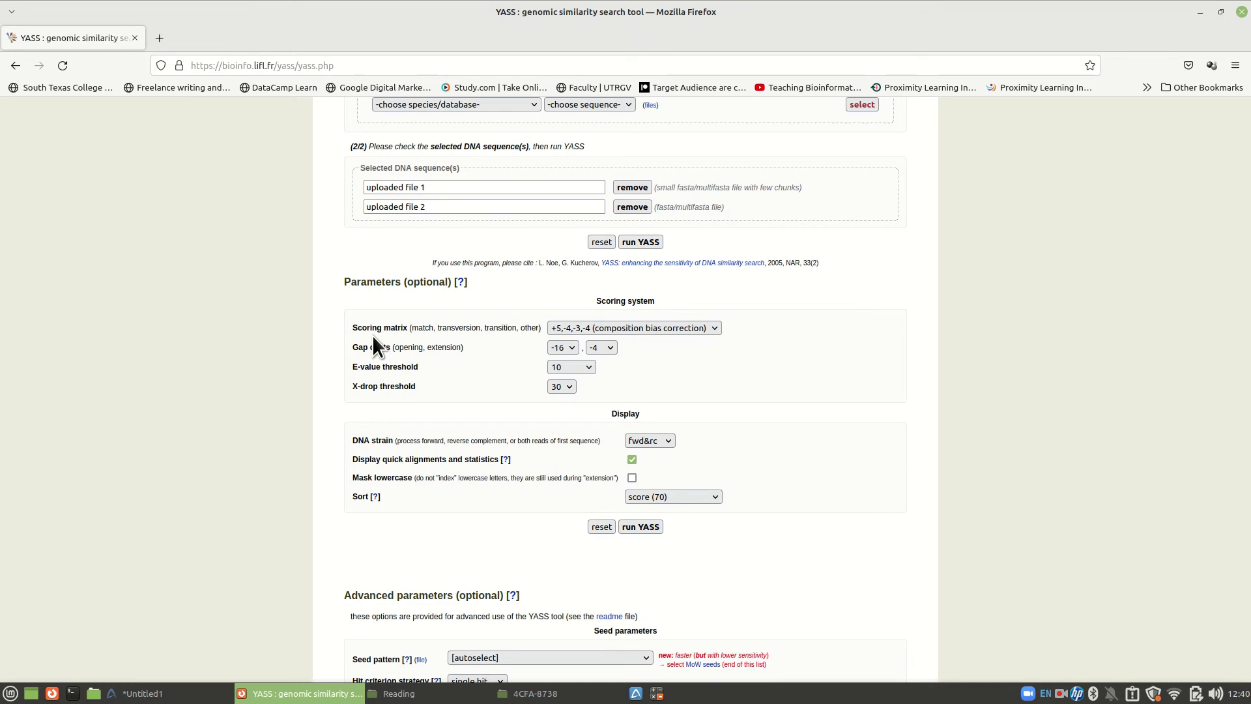
left_click(710, 329)
left_click(710, 330)
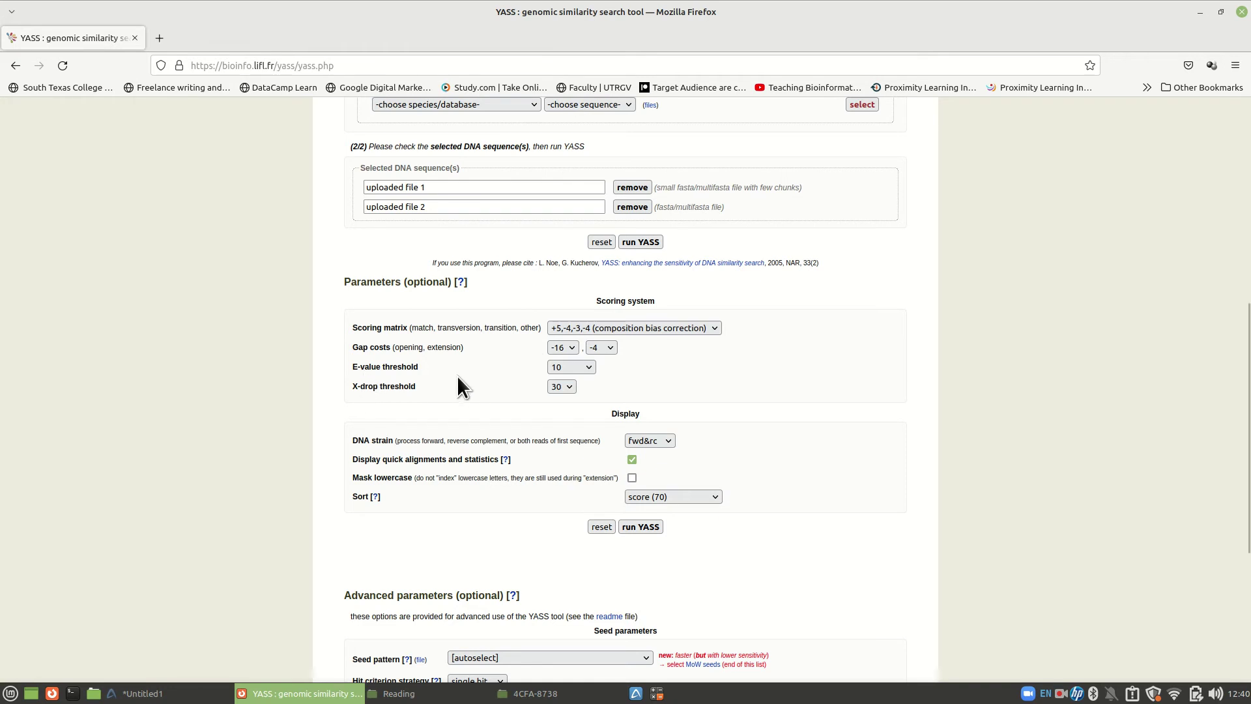
scroll(462, 375, "down", 3)
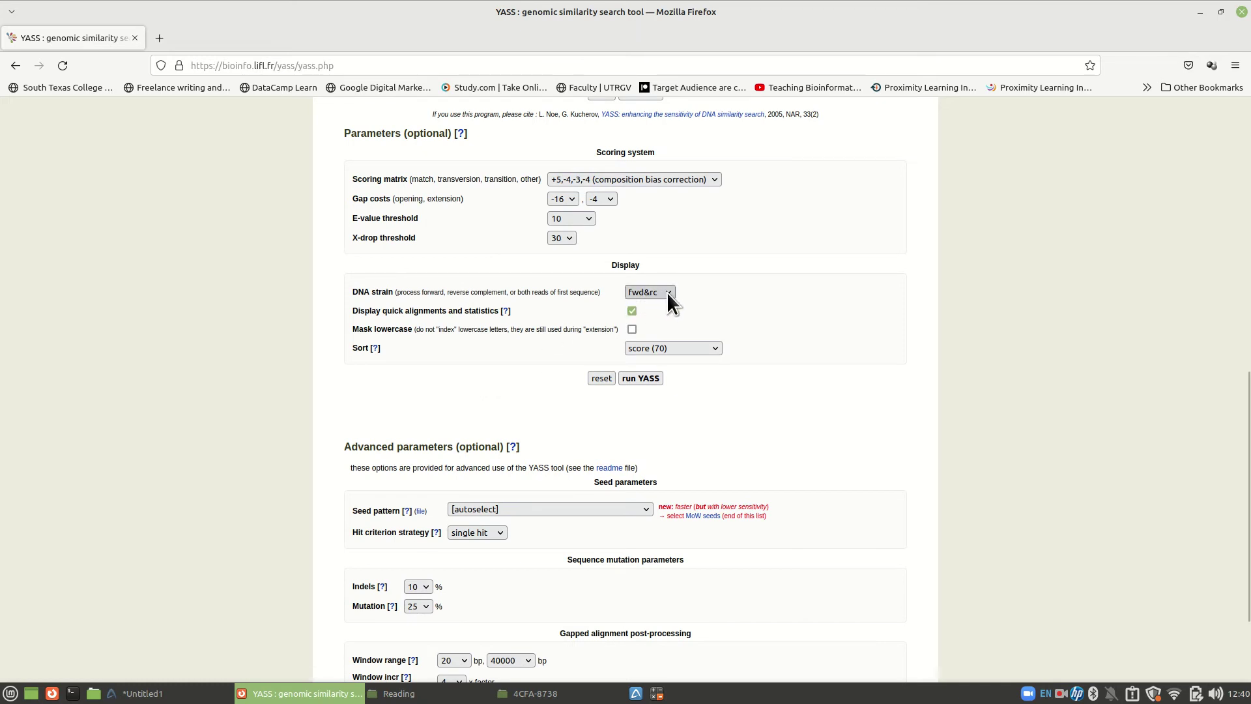
left_click(667, 294)
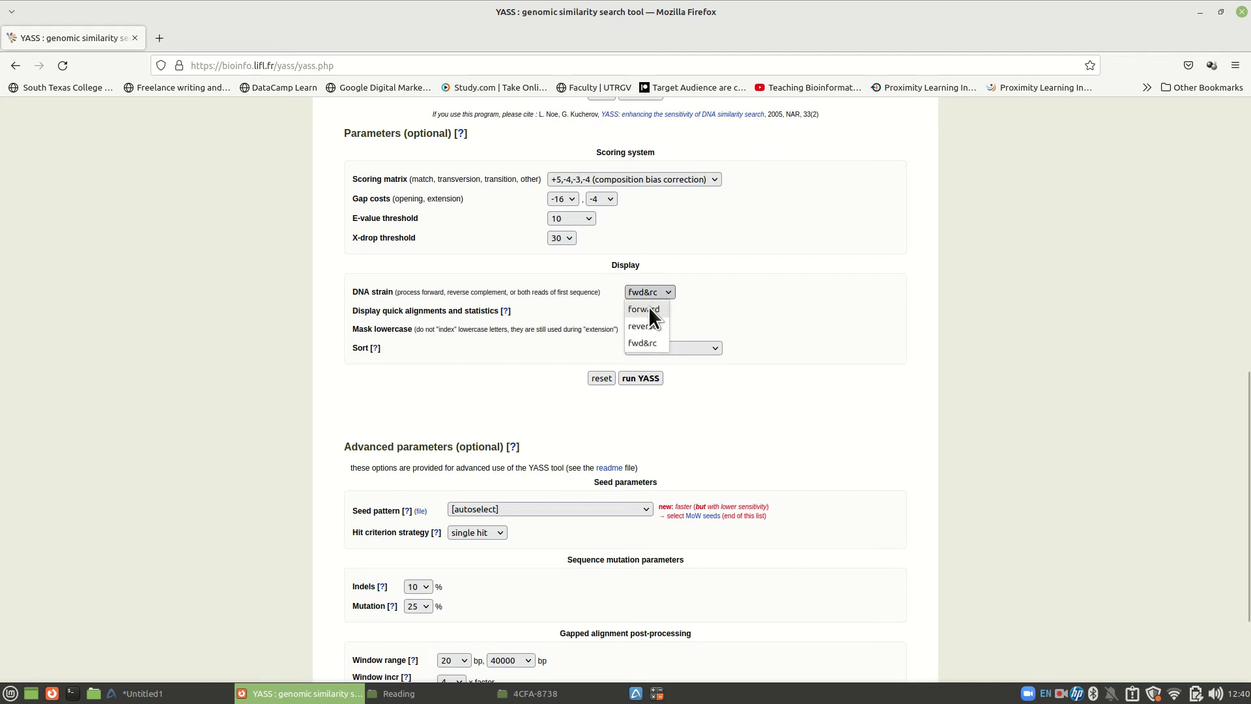
left_click(648, 309)
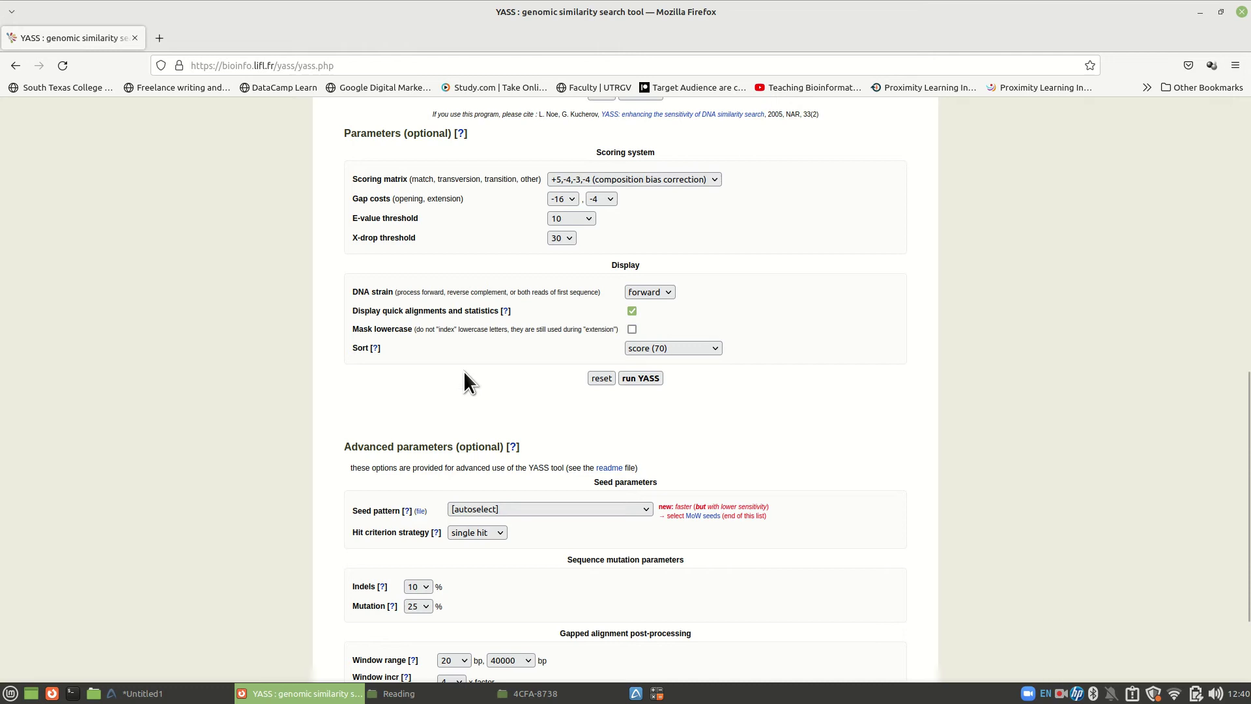
- Check the remaining optional and advanced parameters and run YASS on the two selected sequences
scroll(464, 372, "down", 4)
scroll(465, 378, "up", 8)
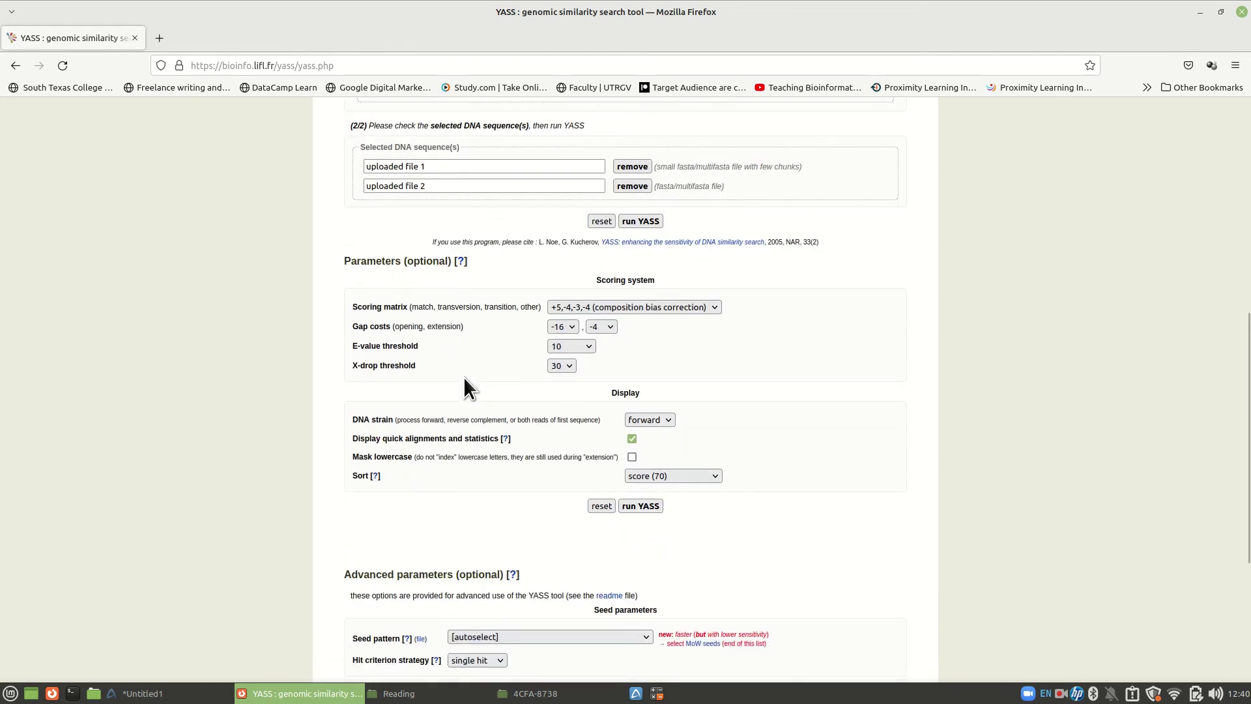
scroll(463, 377, "down", 3)
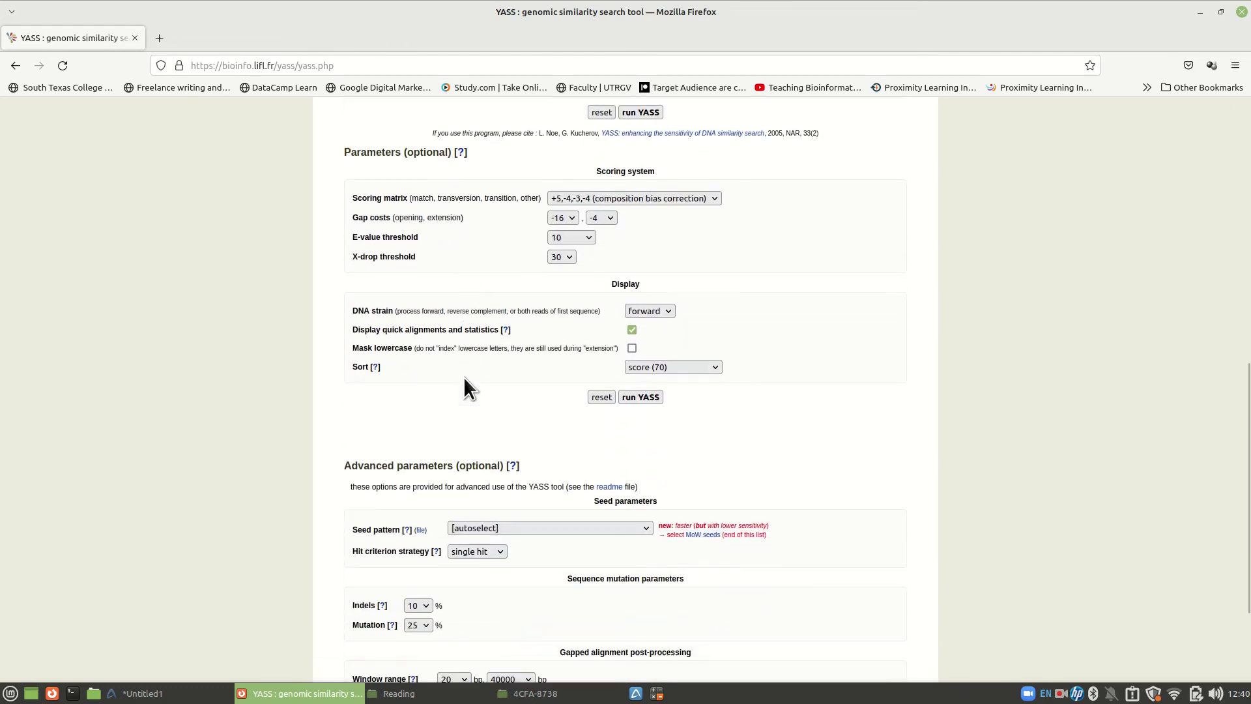
left_click(638, 397)
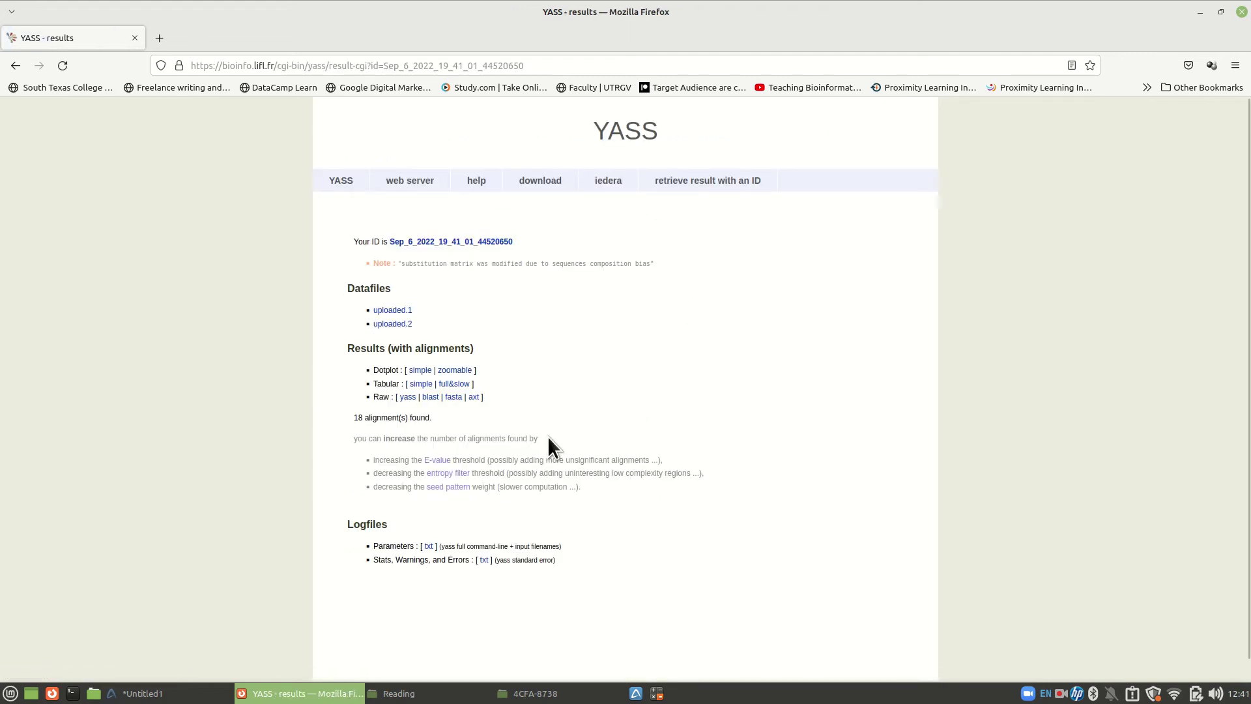
- View the simple dotplot of the alignments, check the image's save options, and close the dotplot
scroll(548, 437, "down", 1)
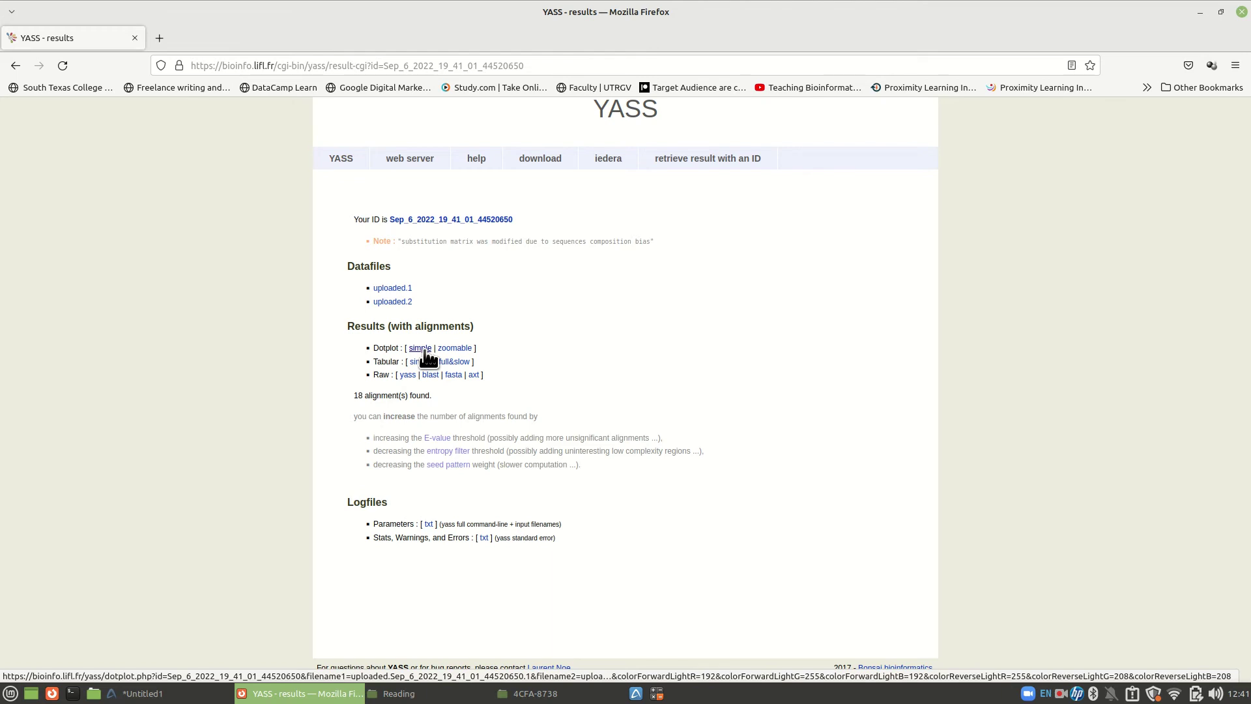
left_click(423, 349)
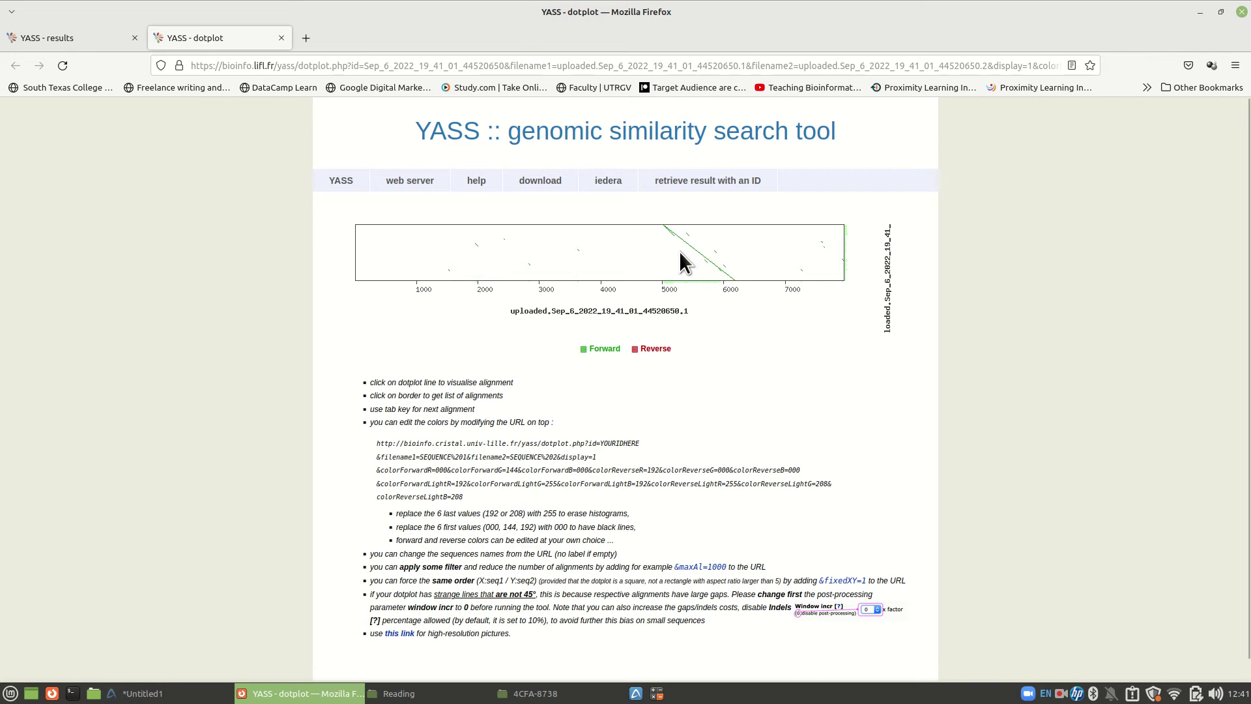
right_click(679, 246)
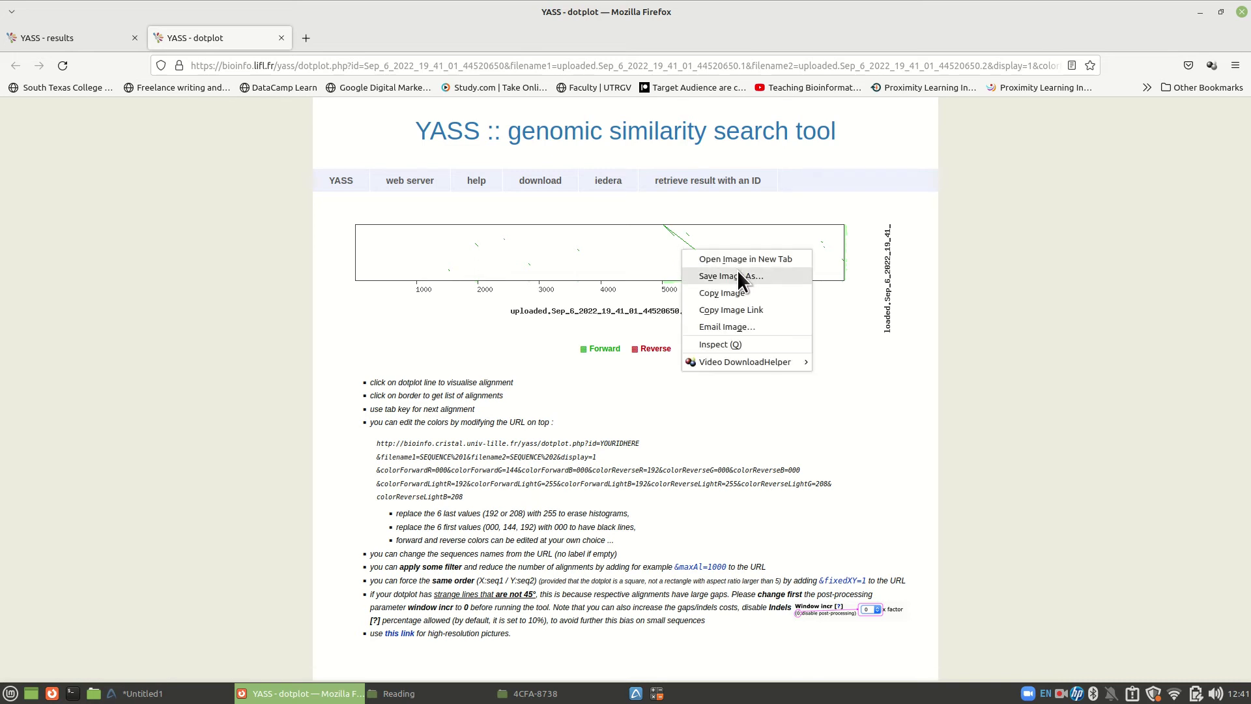
left_click(604, 243)
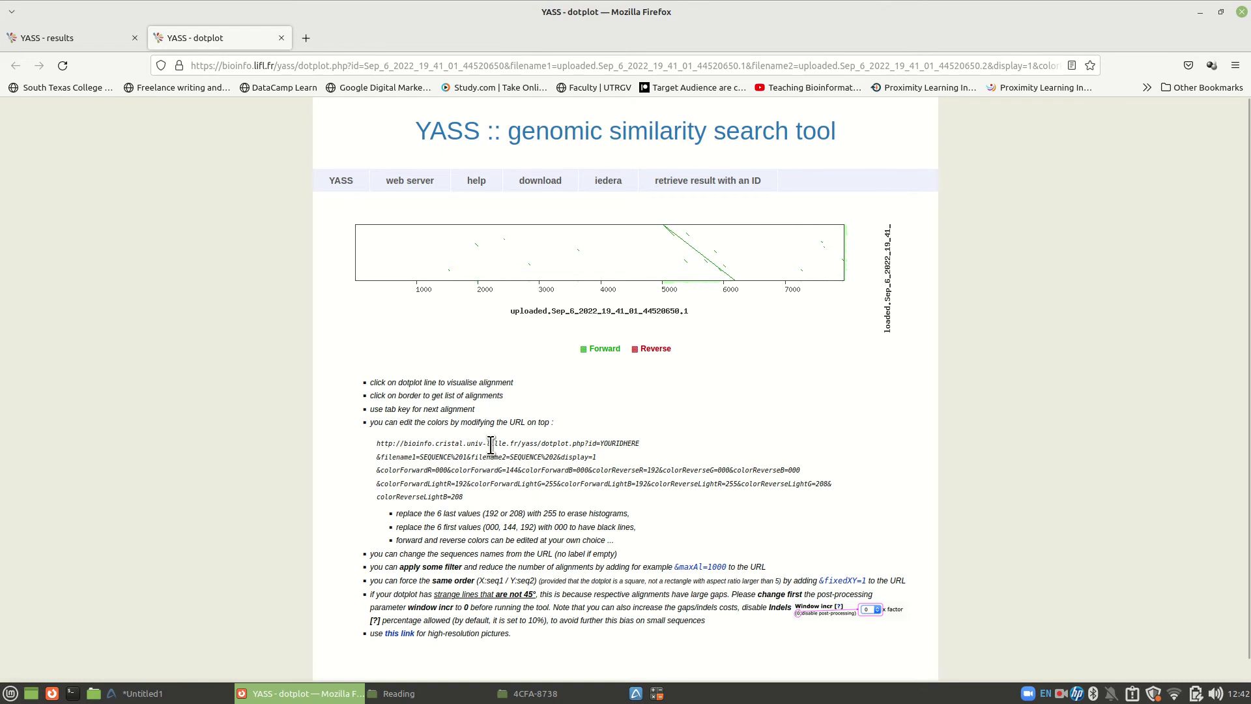
scroll(491, 446, "down", 1)
scroll(492, 448, "up", 1)
scroll(508, 445, "down", 1)
scroll(509, 445, "up", 1)
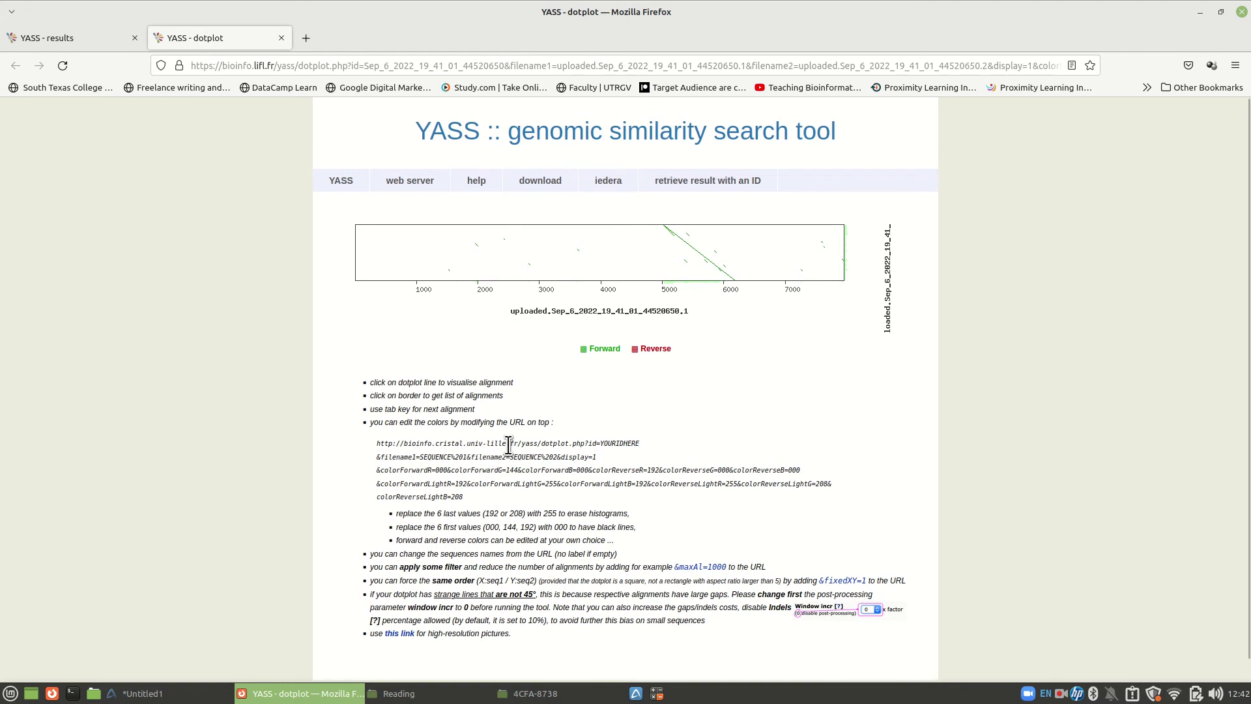
left_click(280, 37)
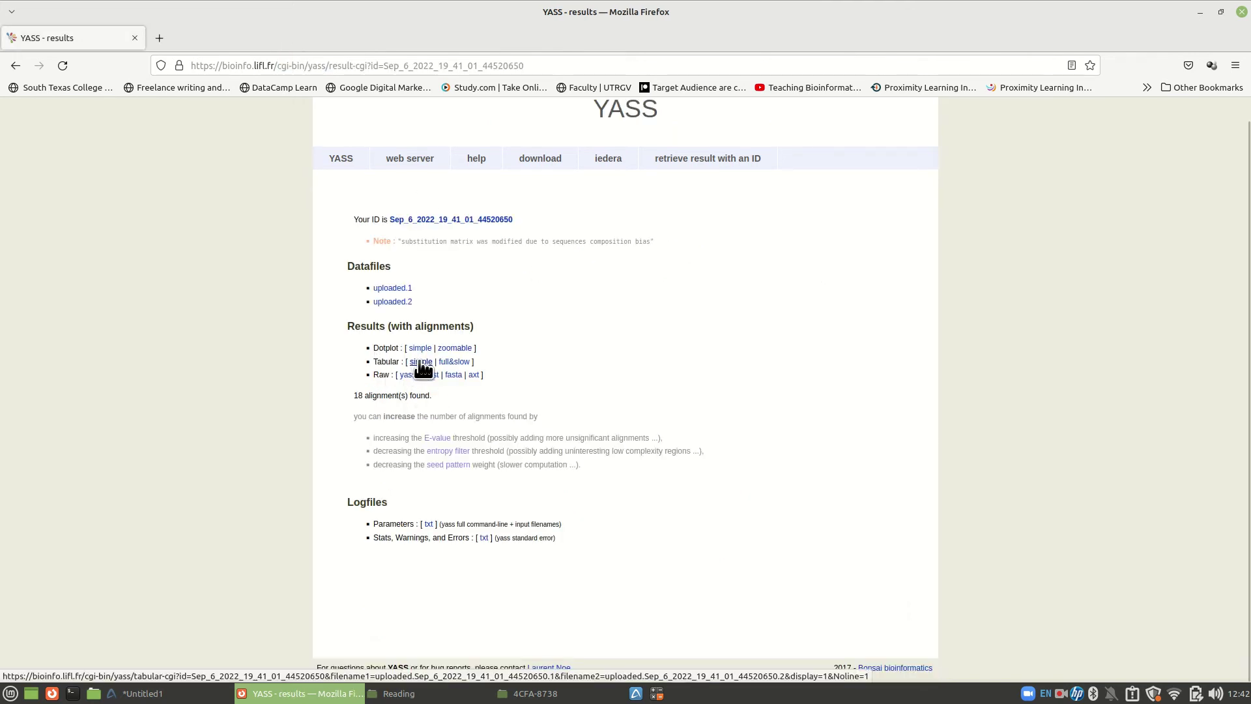
- Open the simple tabular results, examine the full base-by-base alignment number 1, and return to the table
left_click(420, 363)
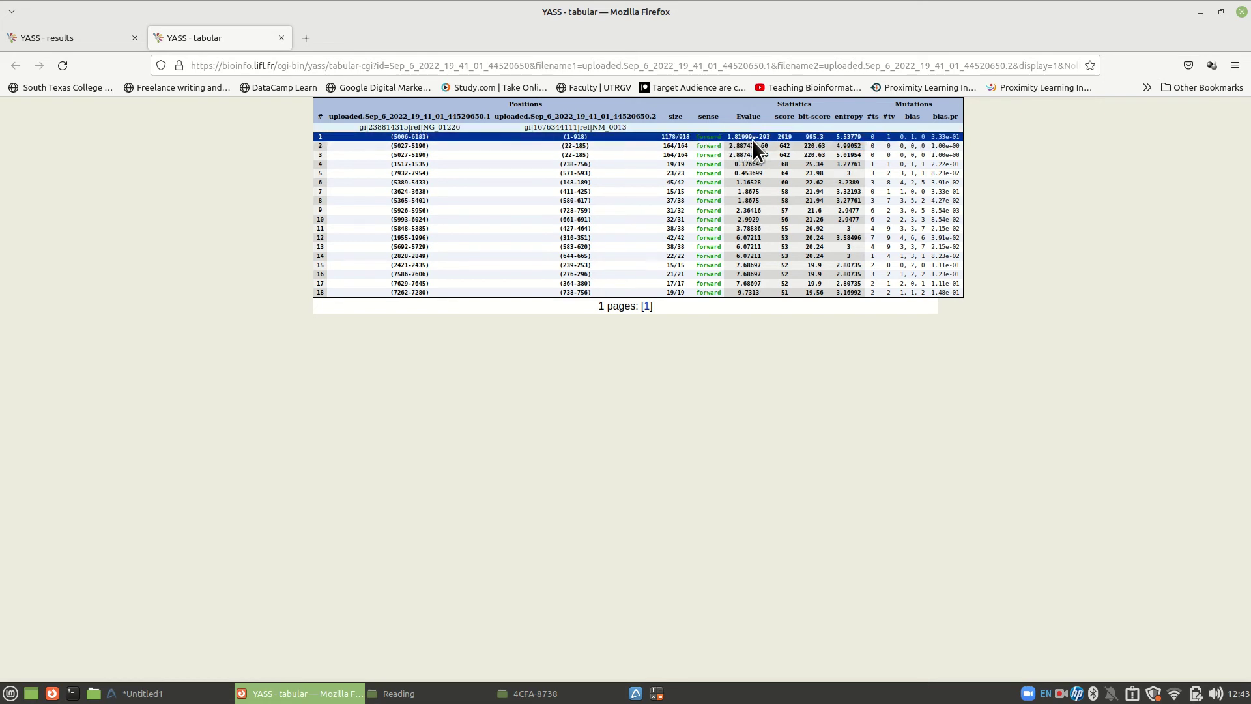
left_click(416, 139)
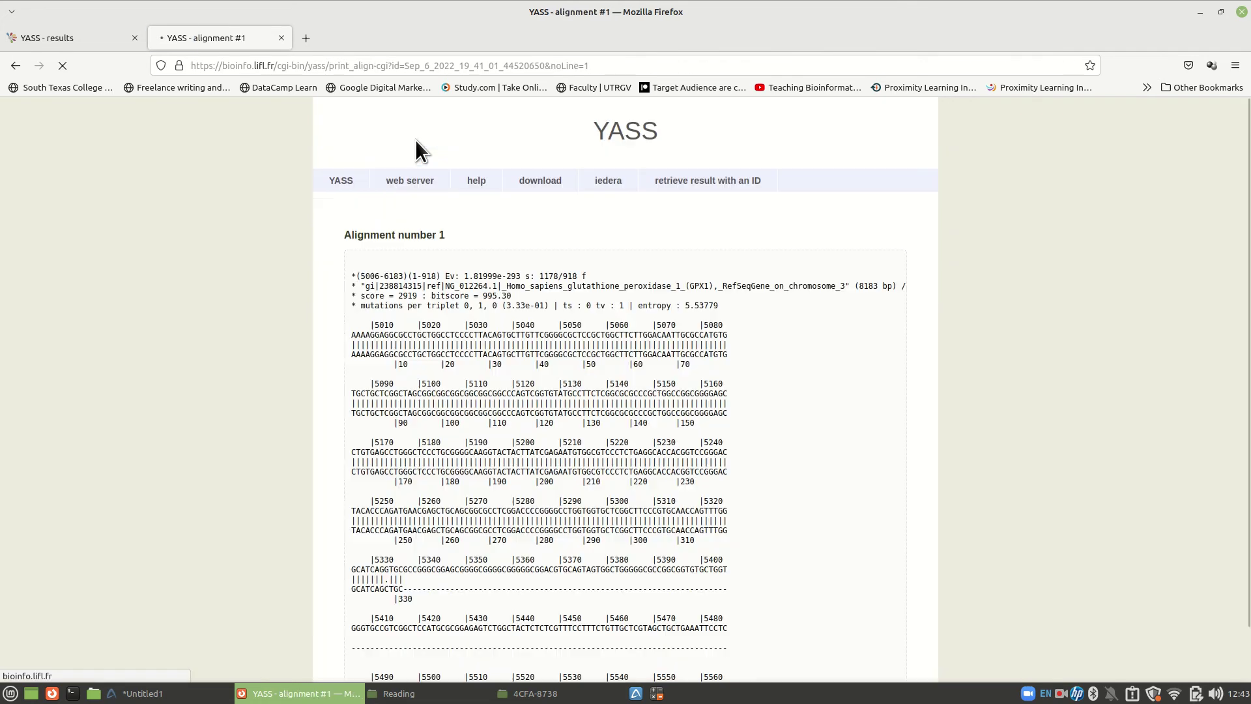
scroll(472, 267, "down", 2)
scroll(471, 267, "down", 10)
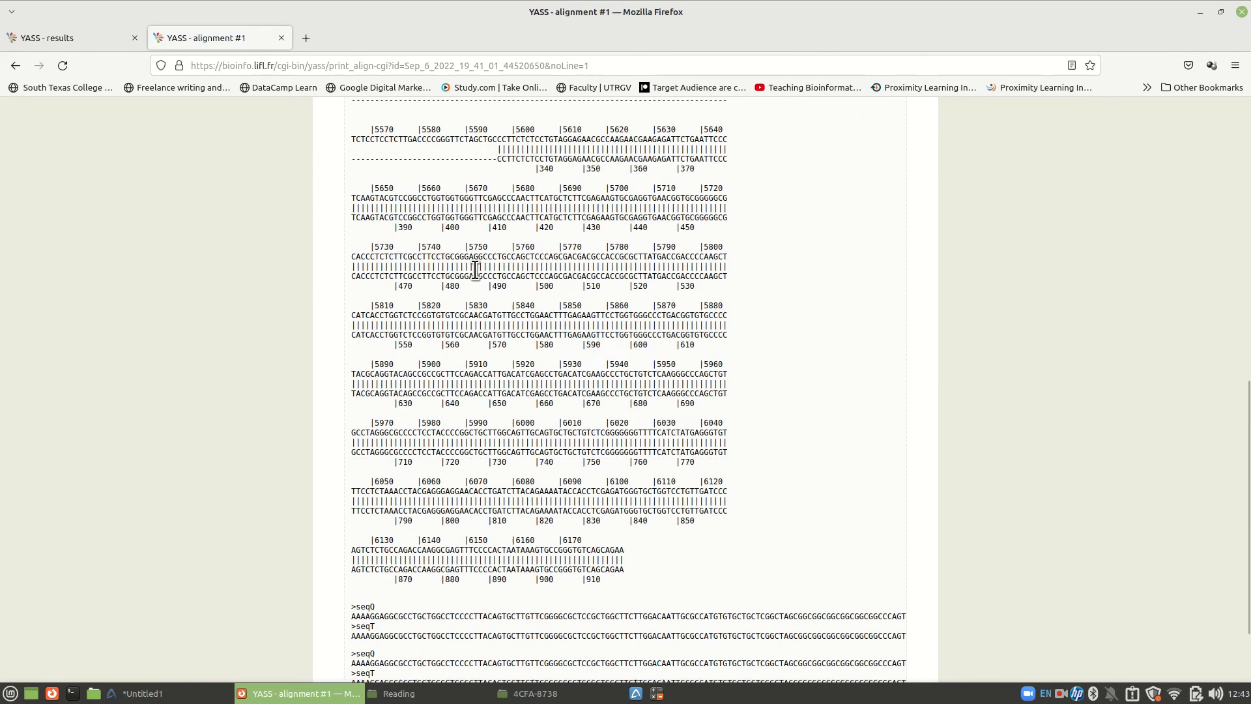
scroll(475, 270, "up", 12)
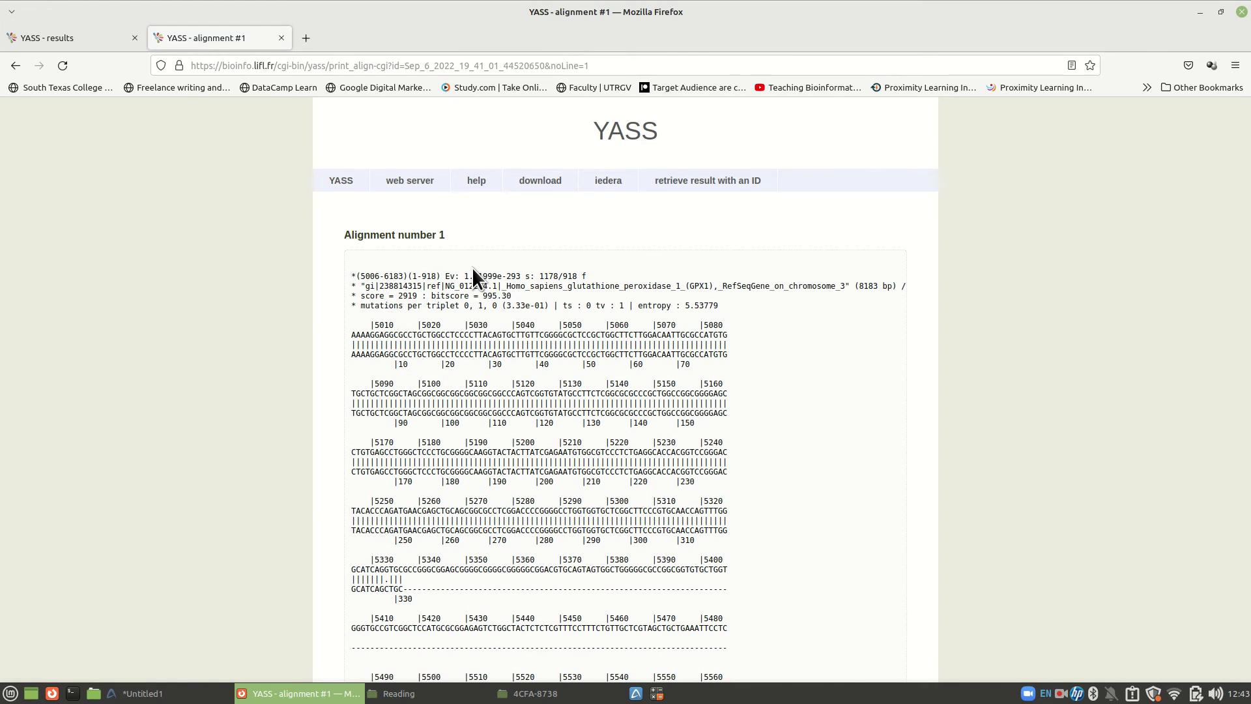
scroll(473, 268, "down", 3)
scroll(472, 267, "down", 2)
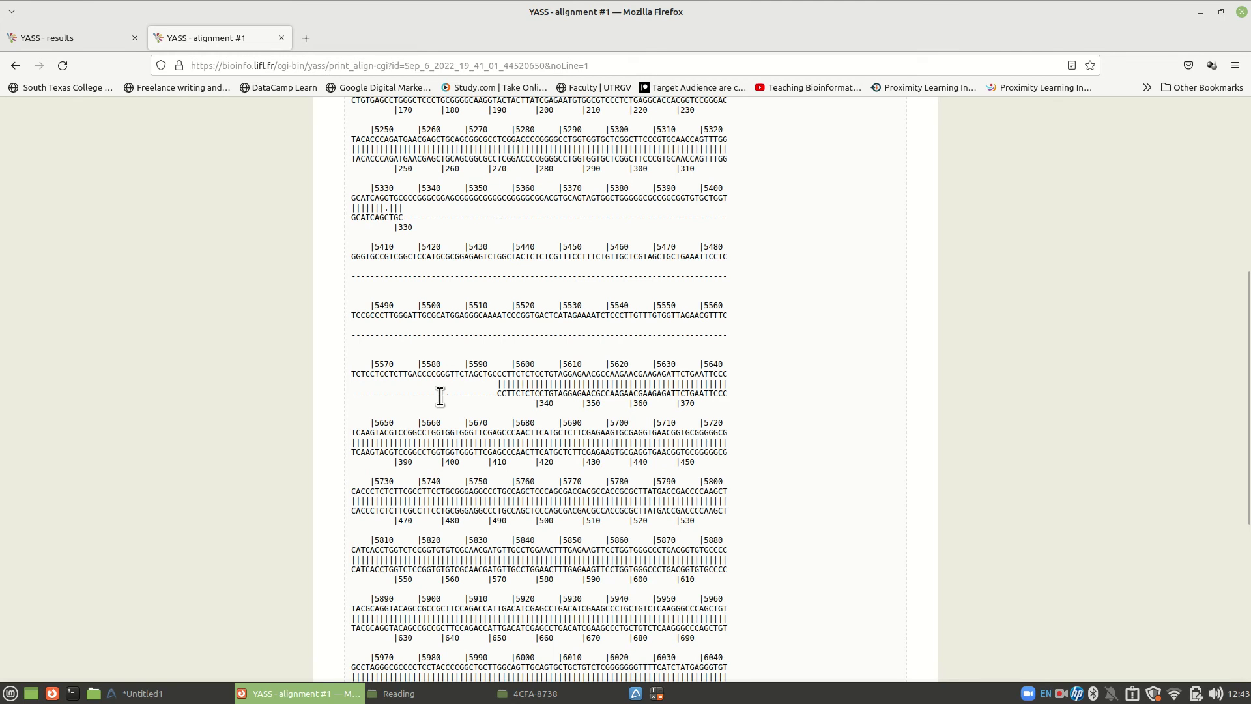
scroll(436, 397, "down", 4)
scroll(436, 397, "up", 5)
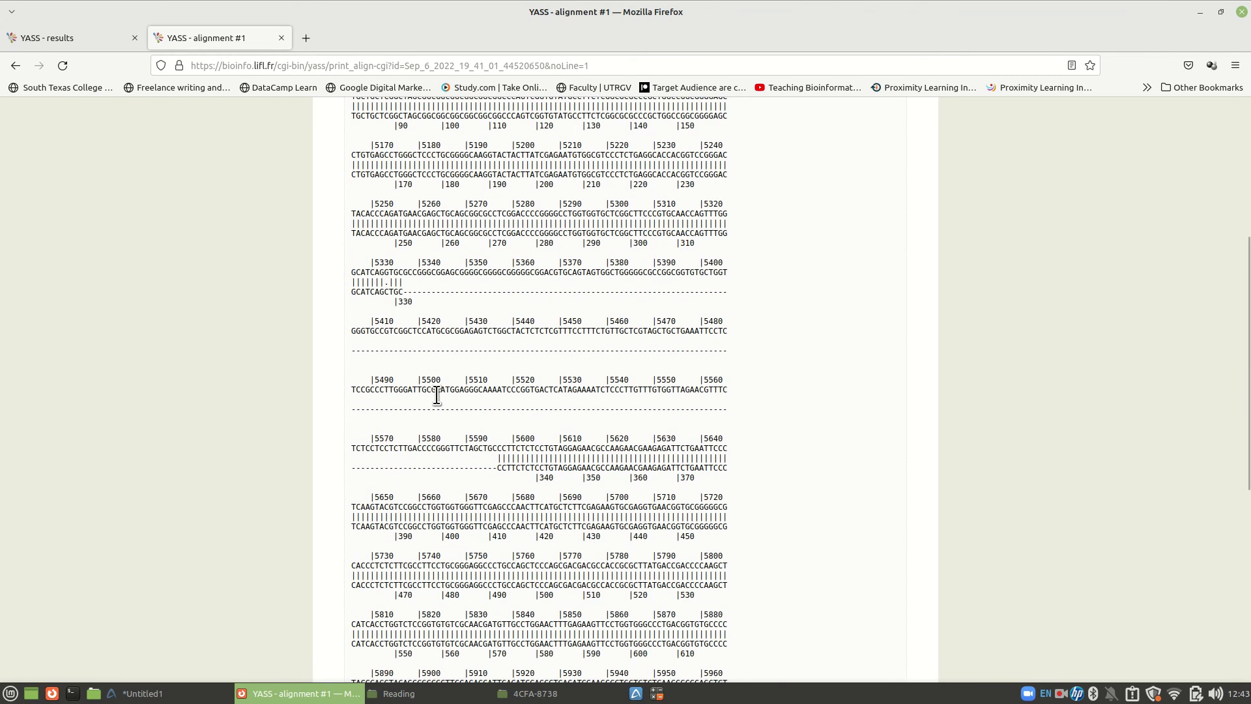
scroll(506, 281, "up", 2)
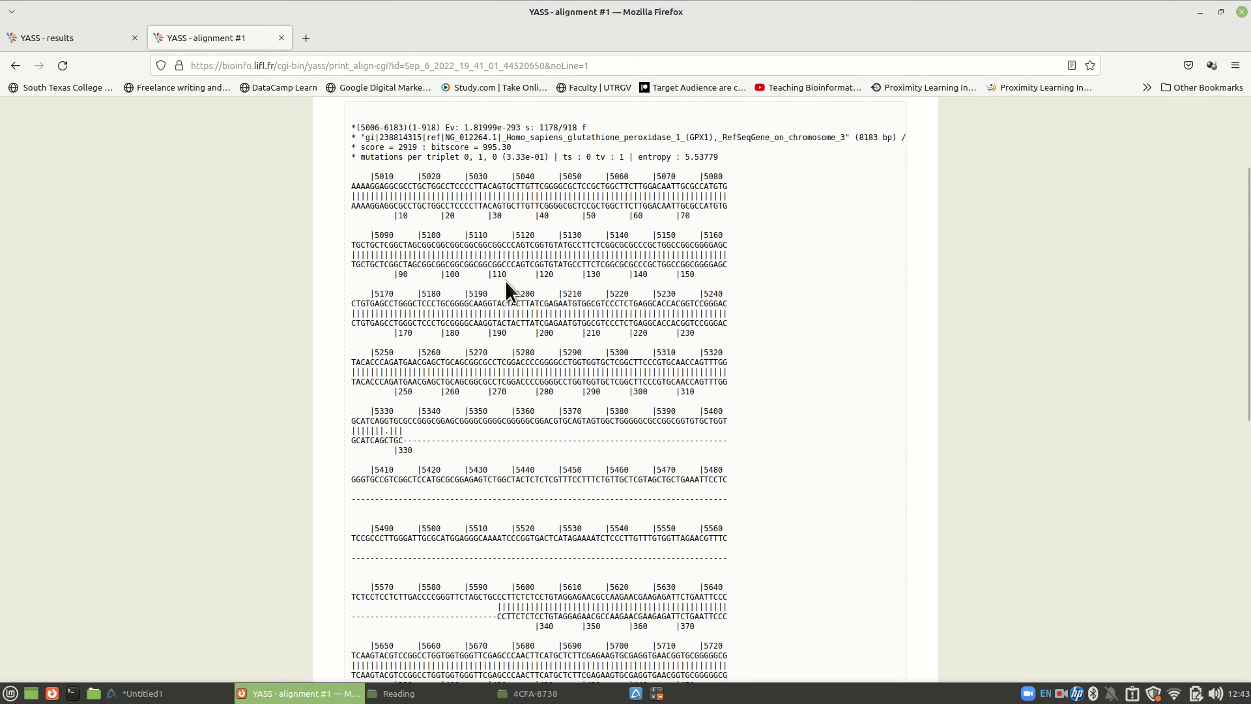
scroll(508, 273, "down", 3)
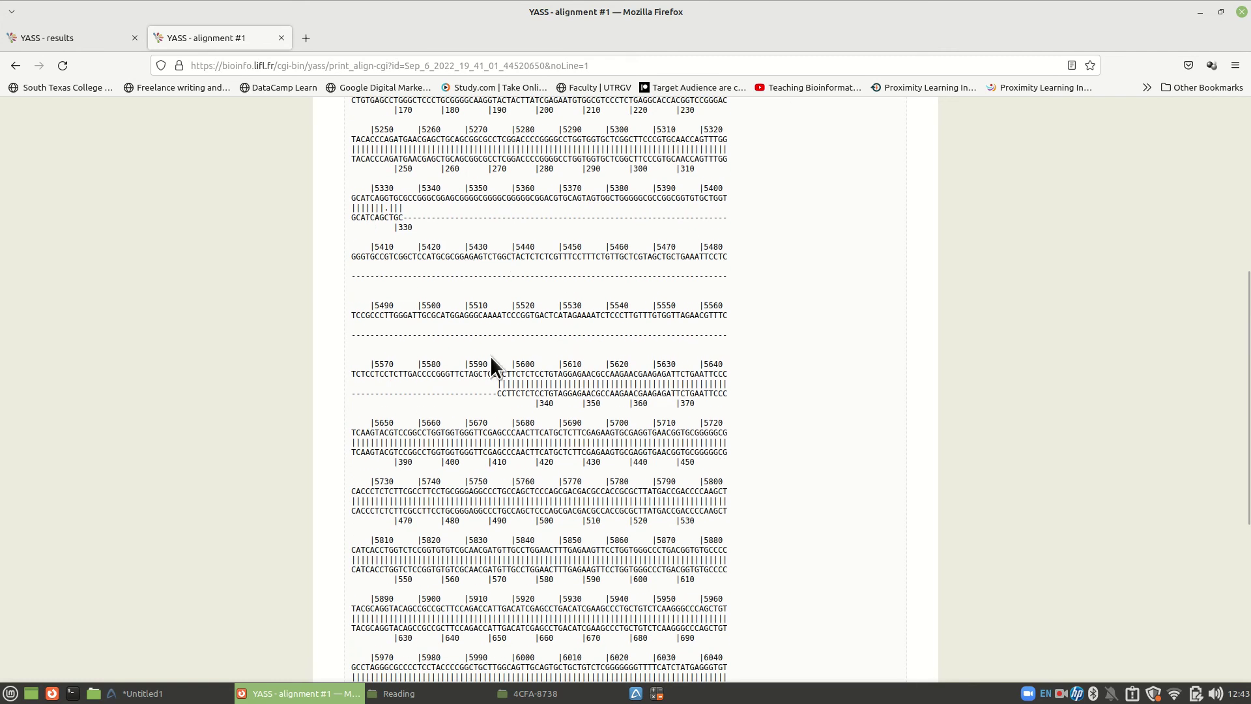
scroll(500, 384, "down", 4)
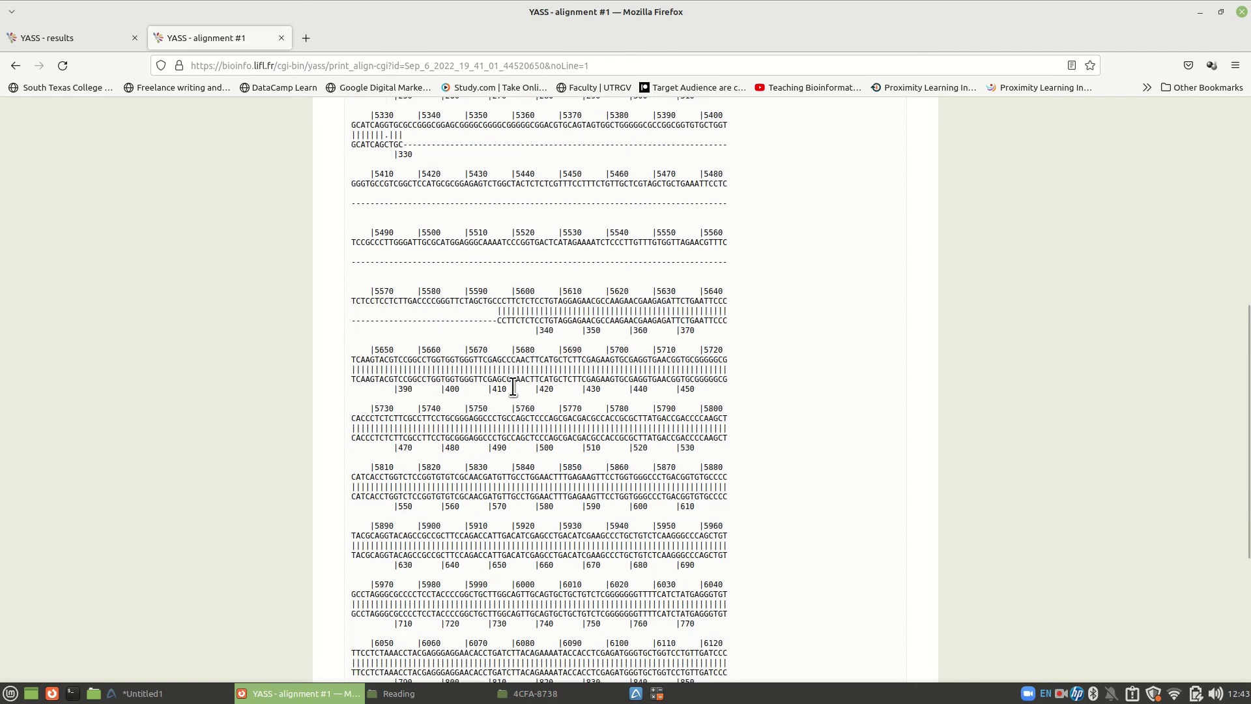
scroll(507, 386, "up", 5)
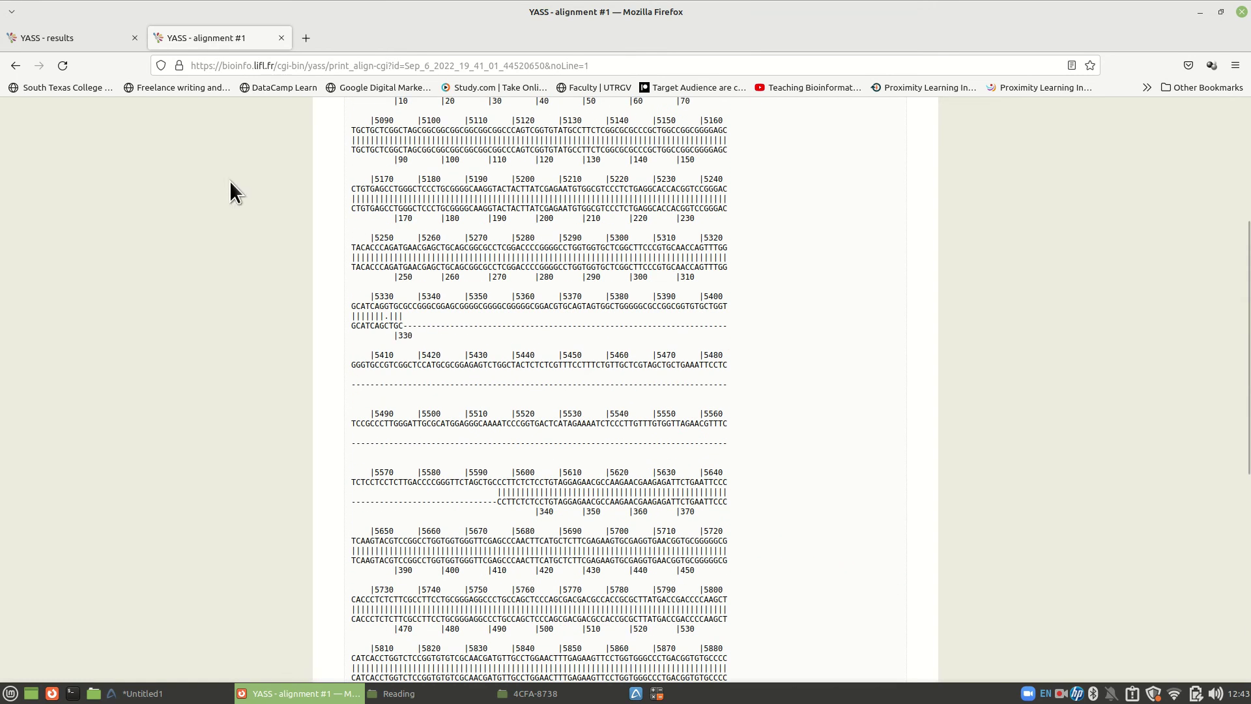
left_click(12, 66)
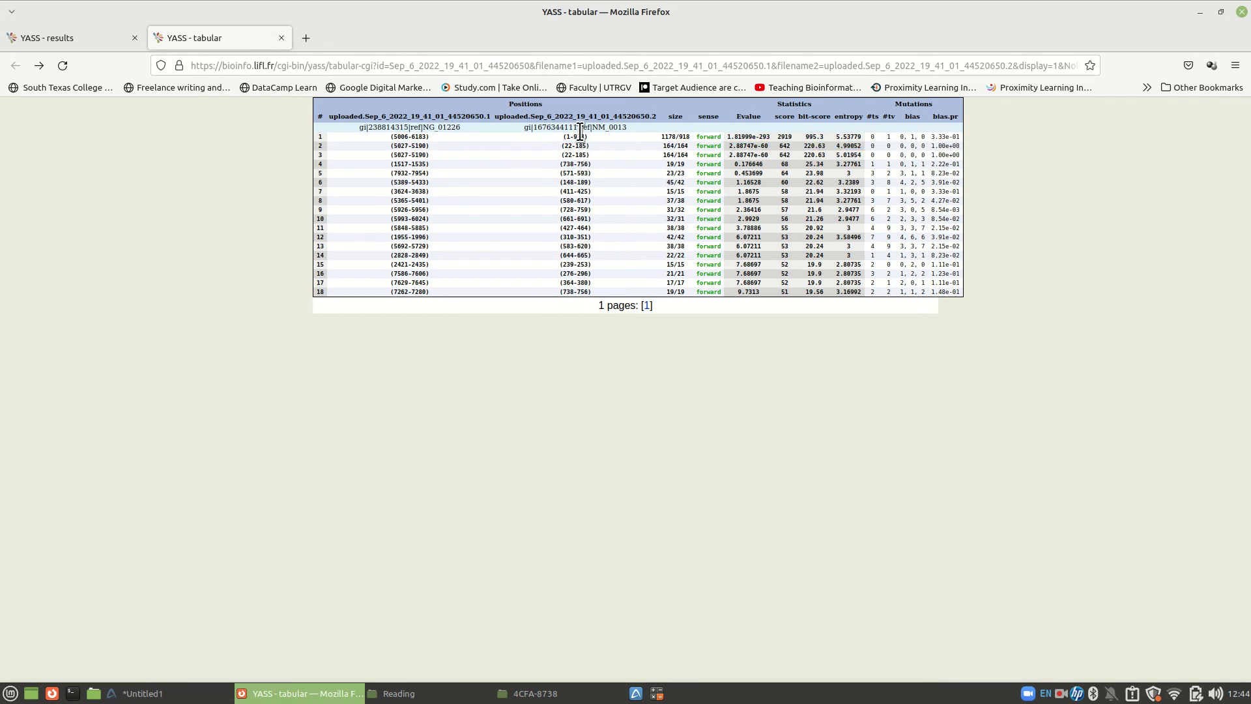
- Examine alignments number 2 and 3 from the simple results table, returning to the table after each
left_click(395, 143)
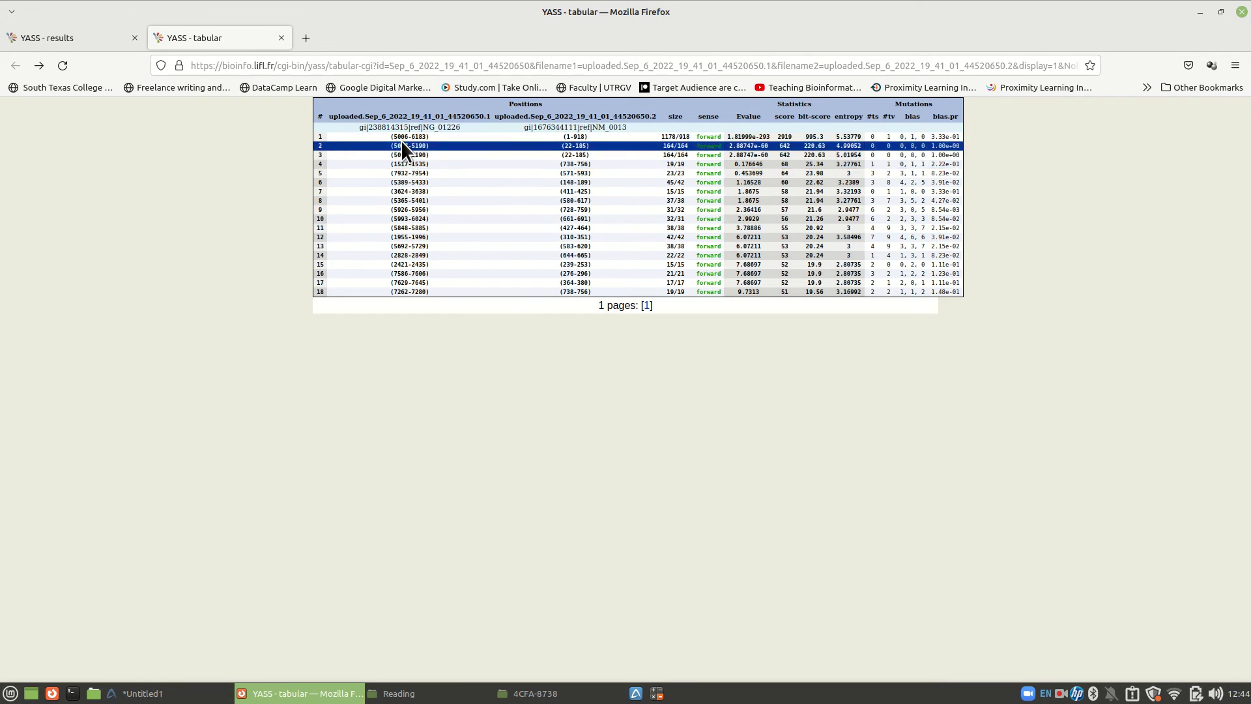
left_click(418, 138)
left_click(404, 147)
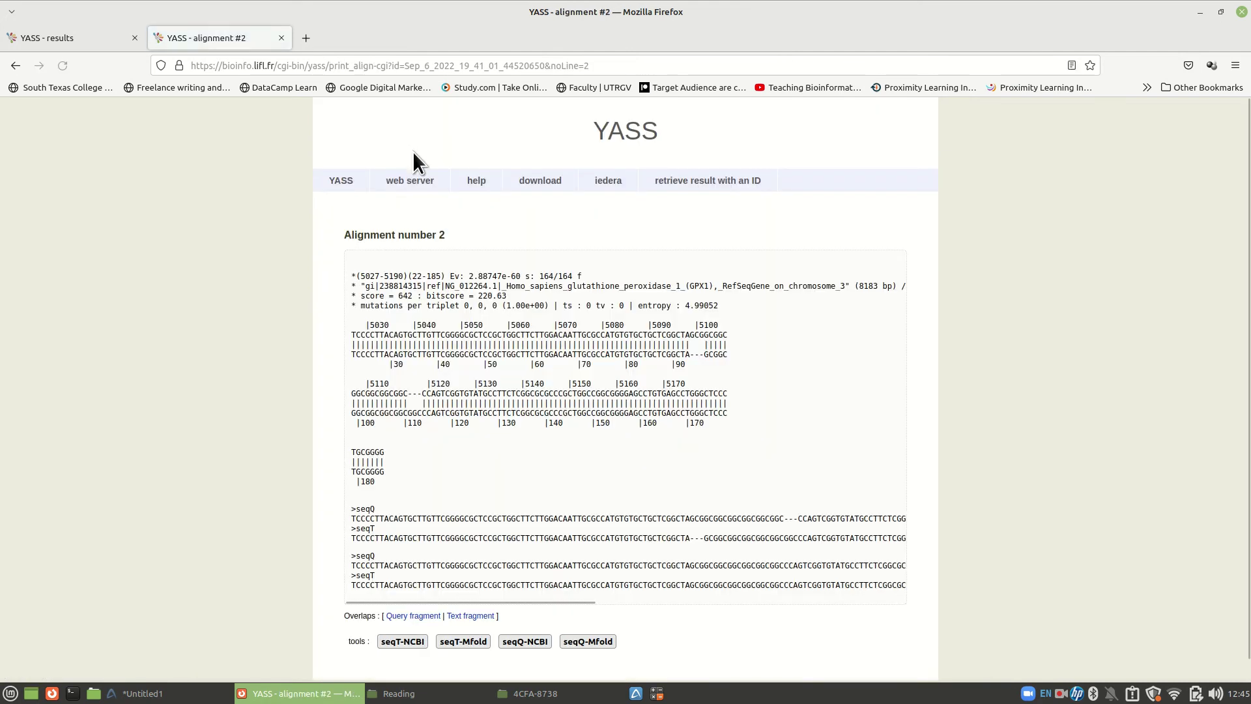
scroll(480, 313, "down", 2)
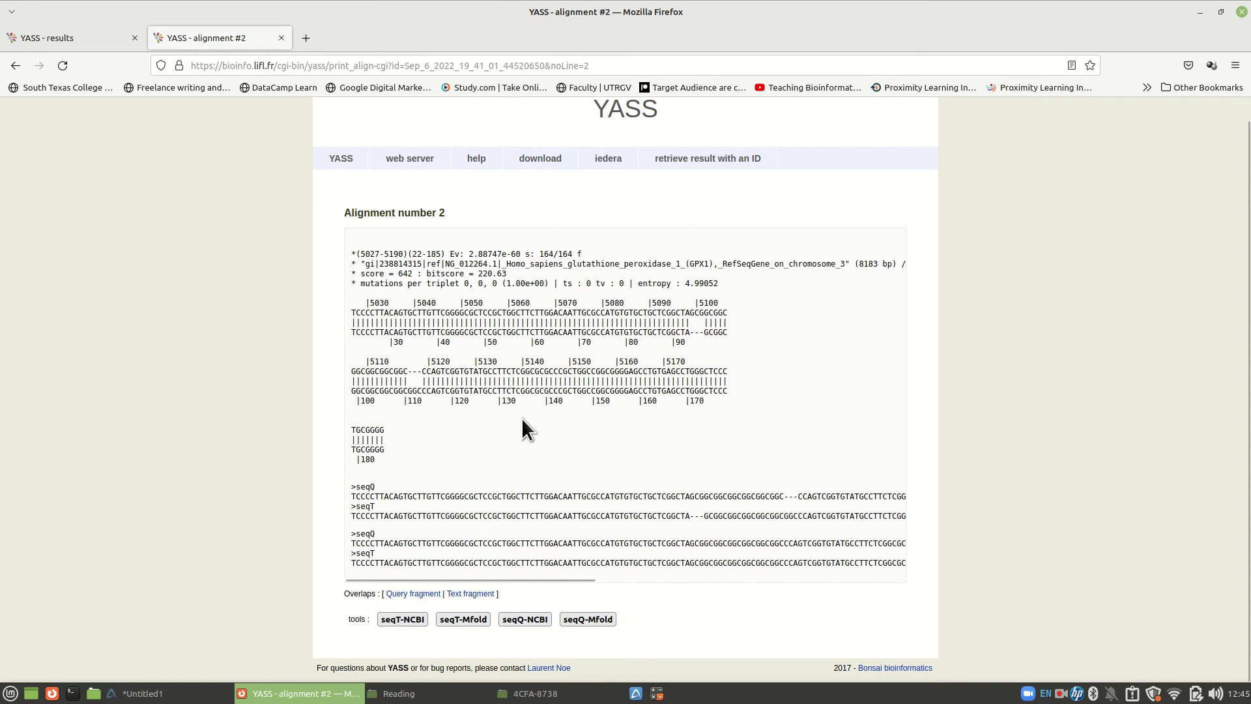
left_click(16, 66)
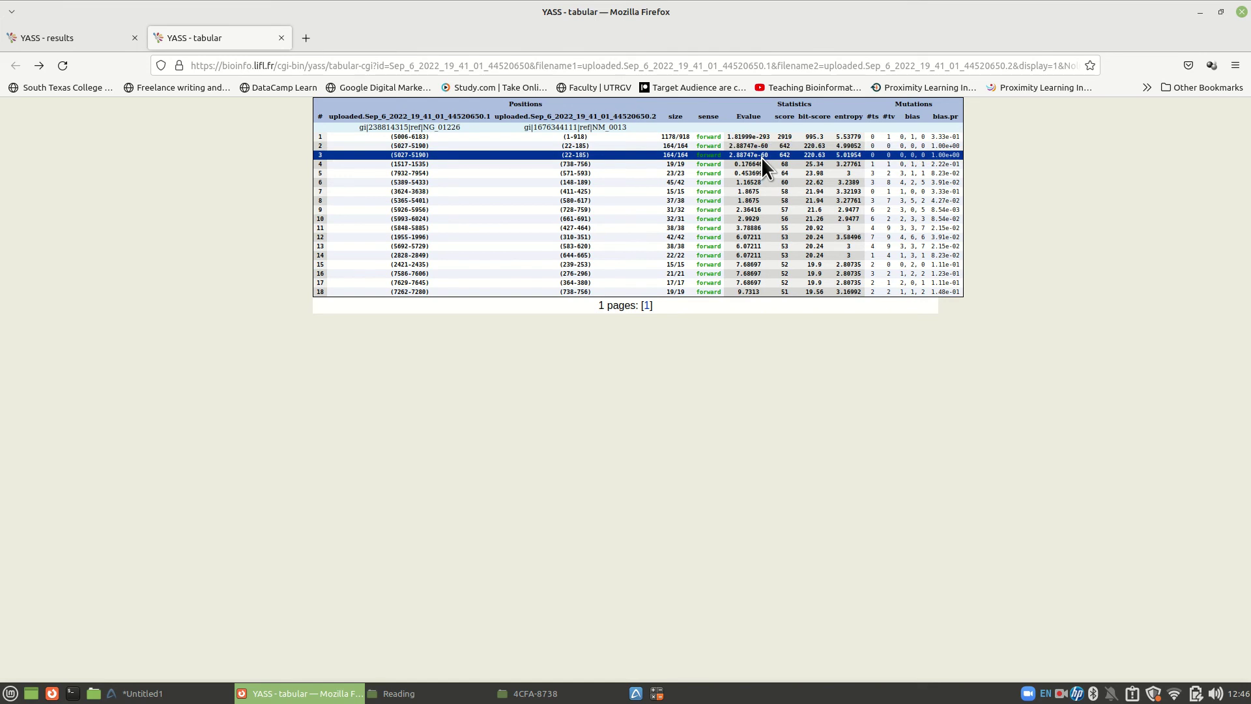
left_click(410, 154)
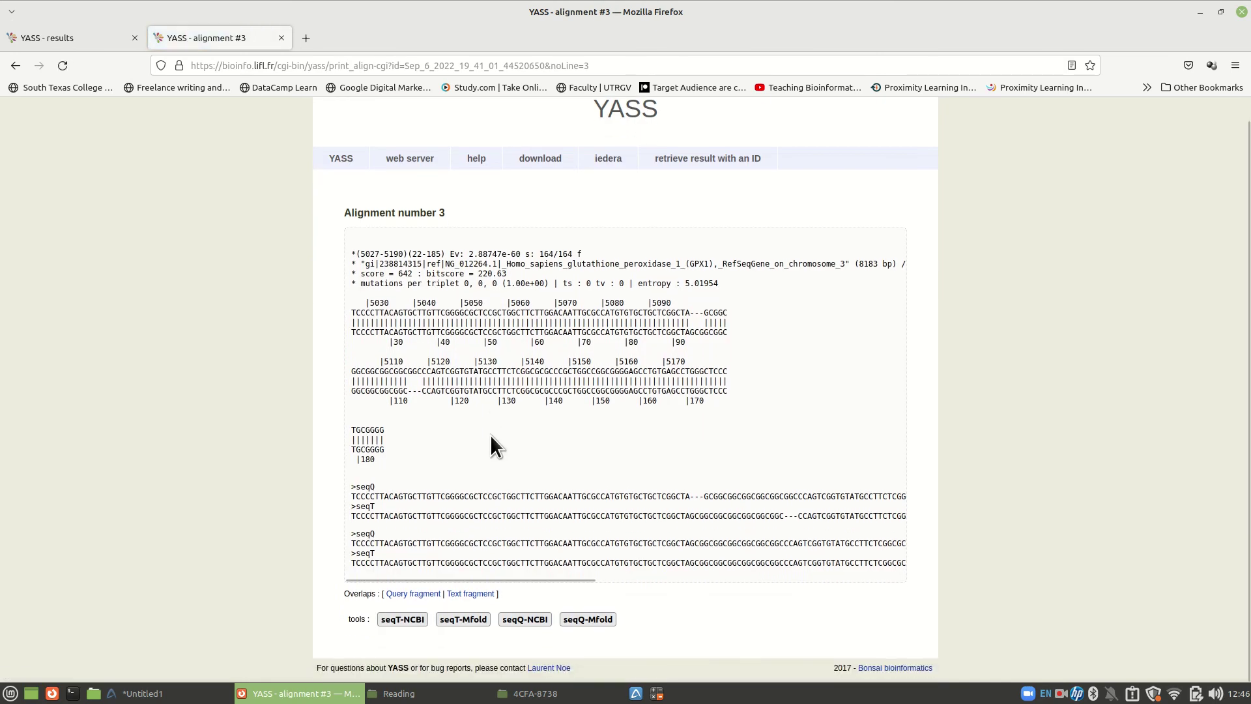
left_click(16, 65)
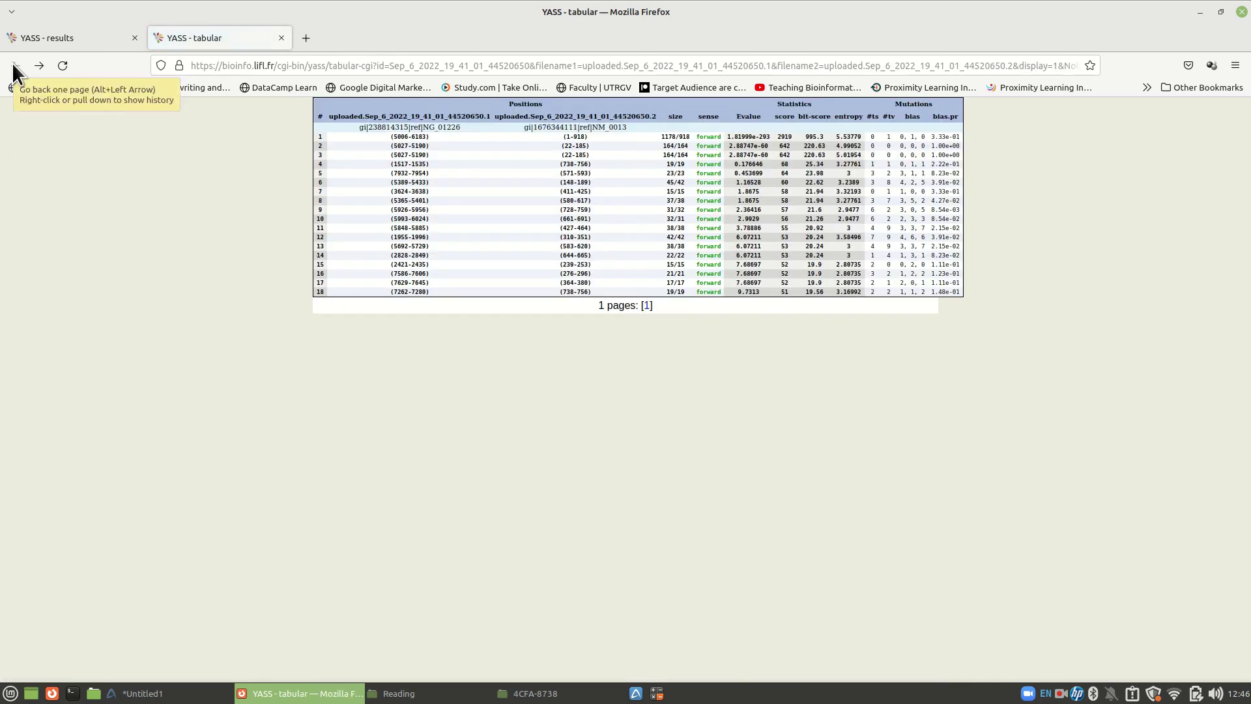
- Close the simple table and open the full&slow tabular results
left_click(280, 38)
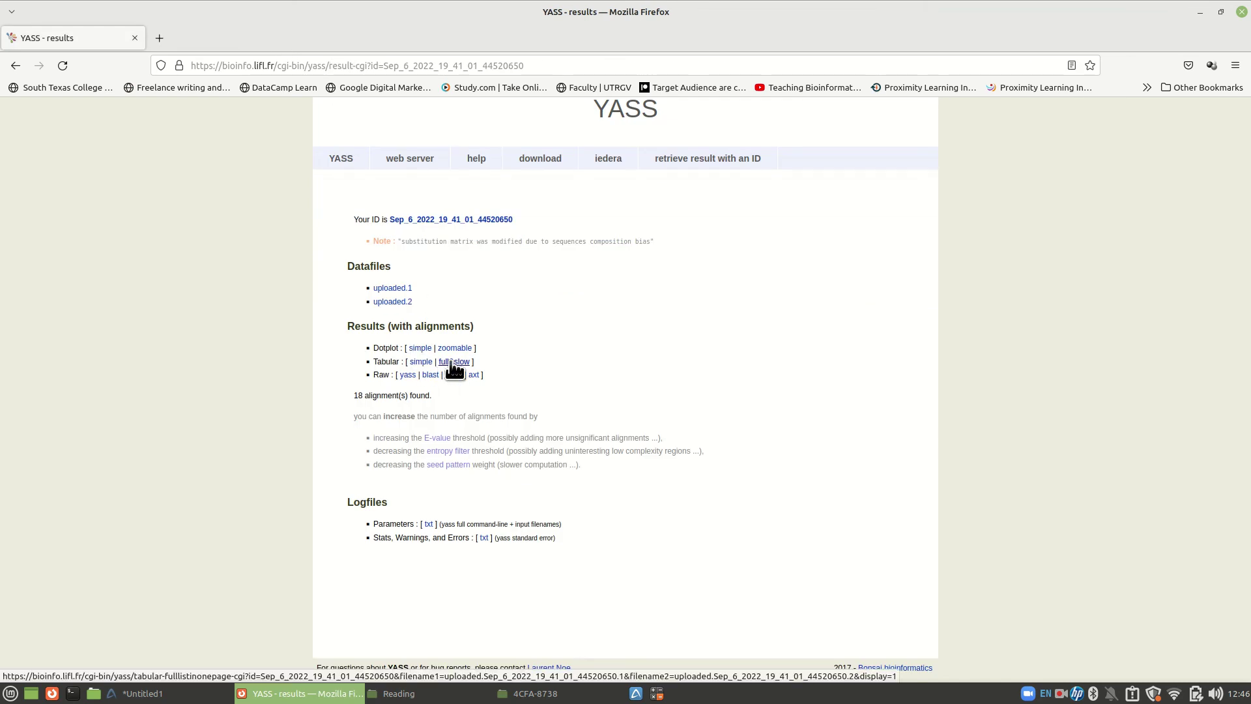
left_click(451, 362)
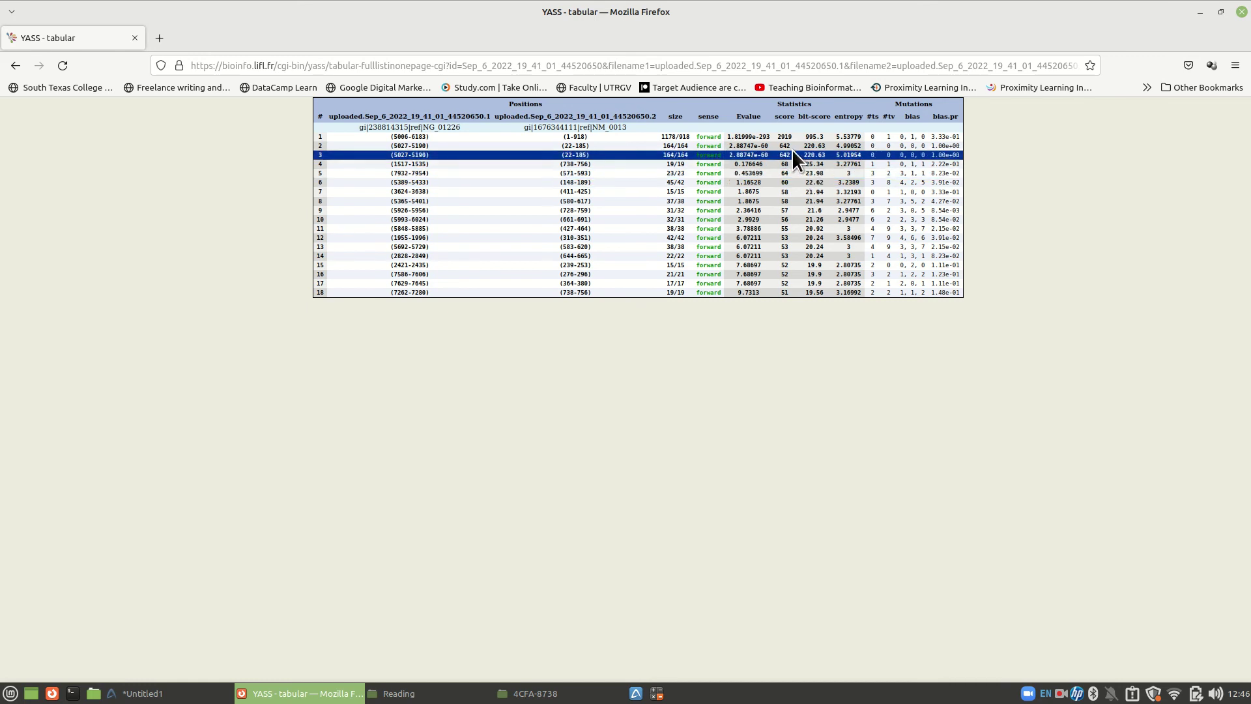
- Leave the full&slow table, view the raw alignments in yass format, and close them
left_click(15, 65)
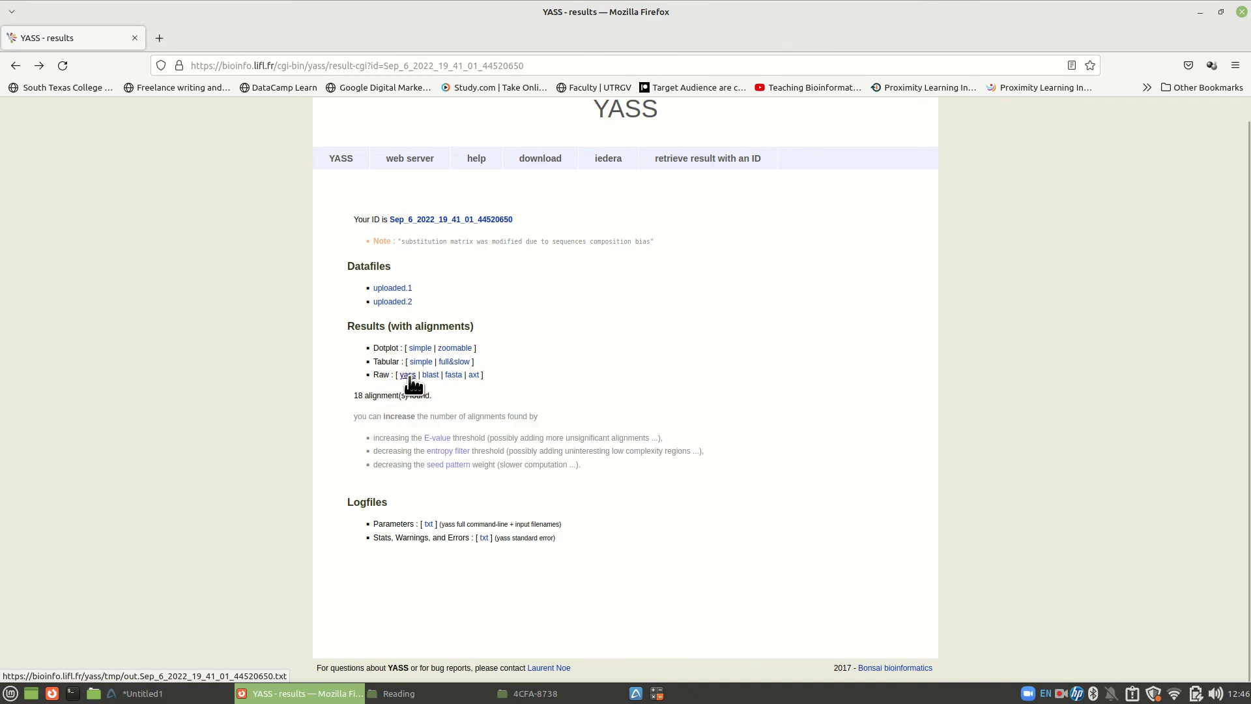
left_click(409, 376)
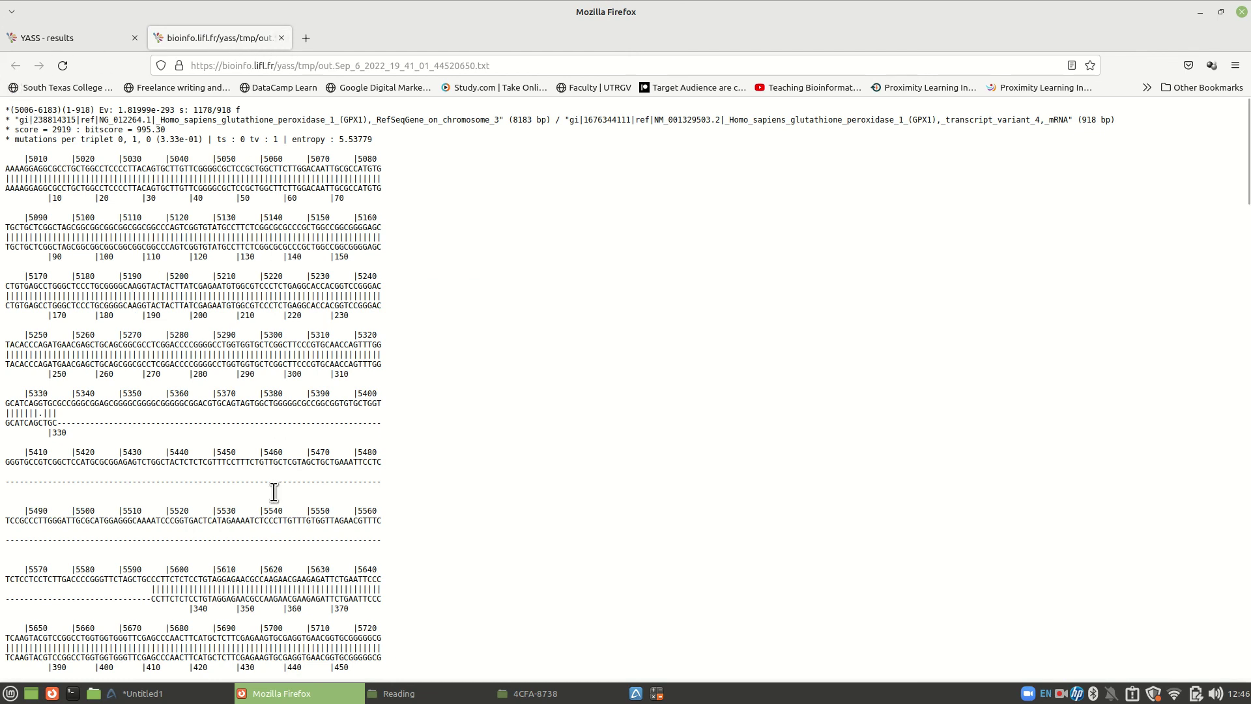
left_click(282, 37)
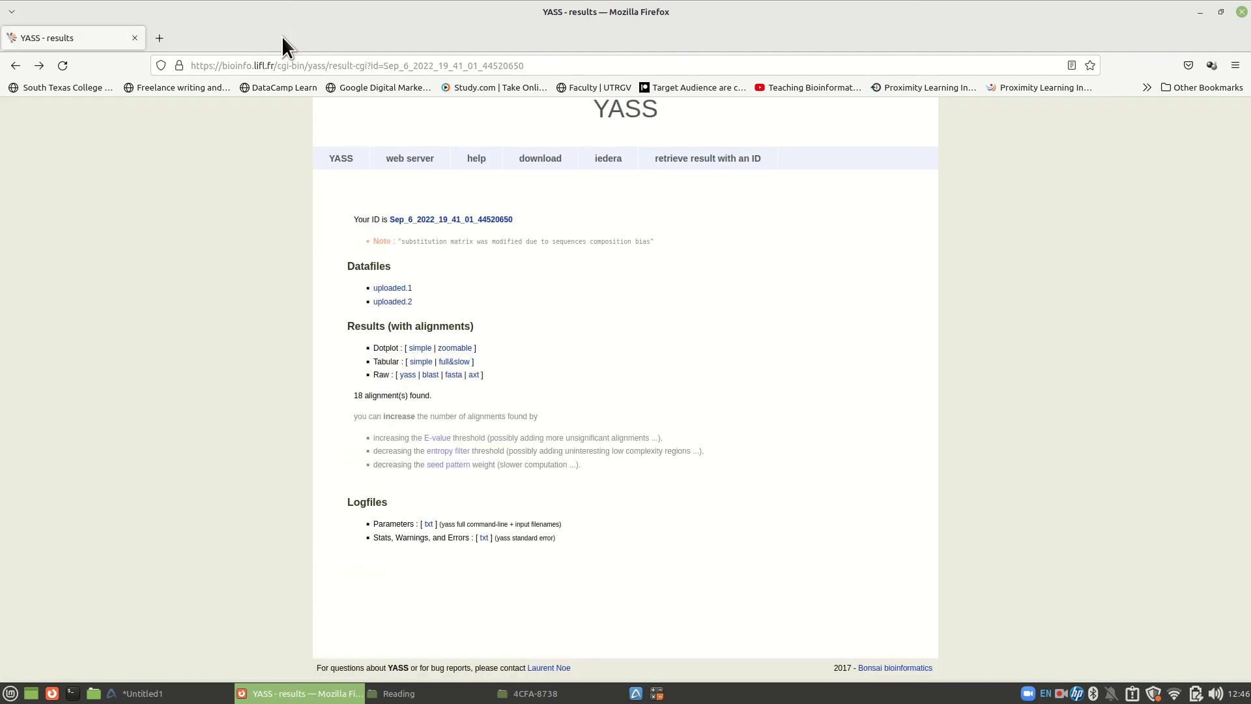
- Open the raw blast-format results, examine the header, first alignment and lower-scoring alignments, and close them
left_click(428, 377)
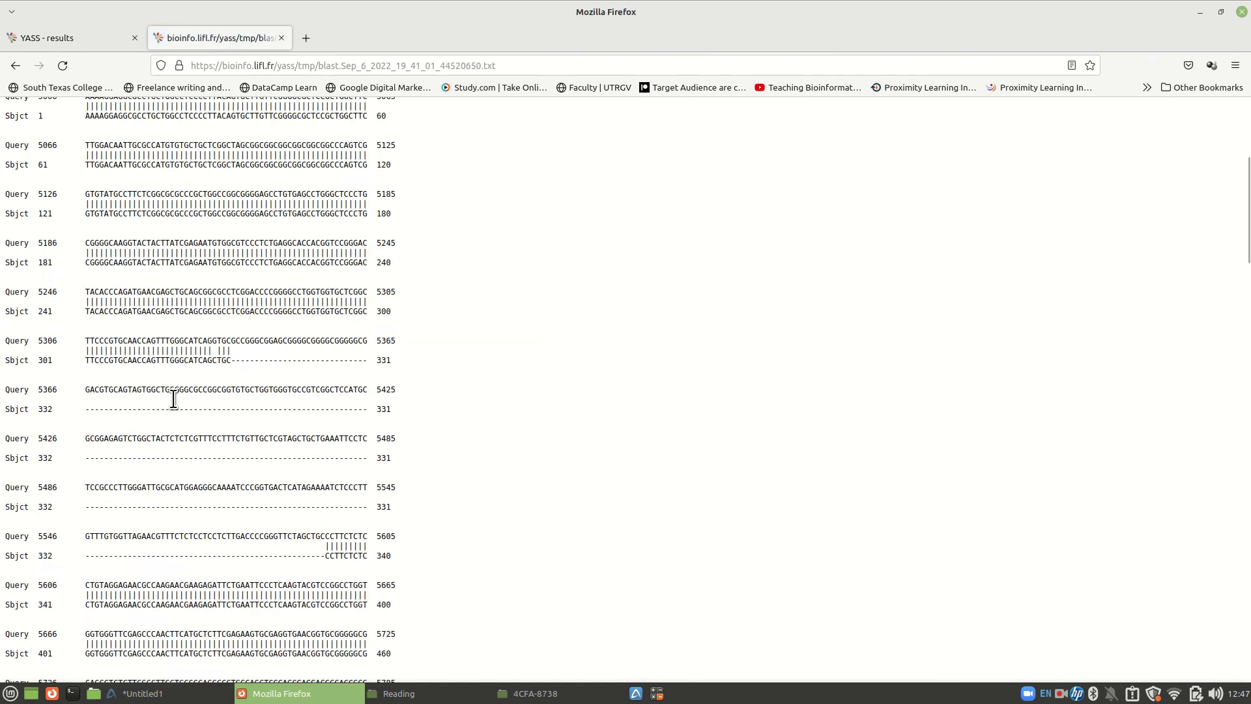
scroll(170, 397, "up", 10)
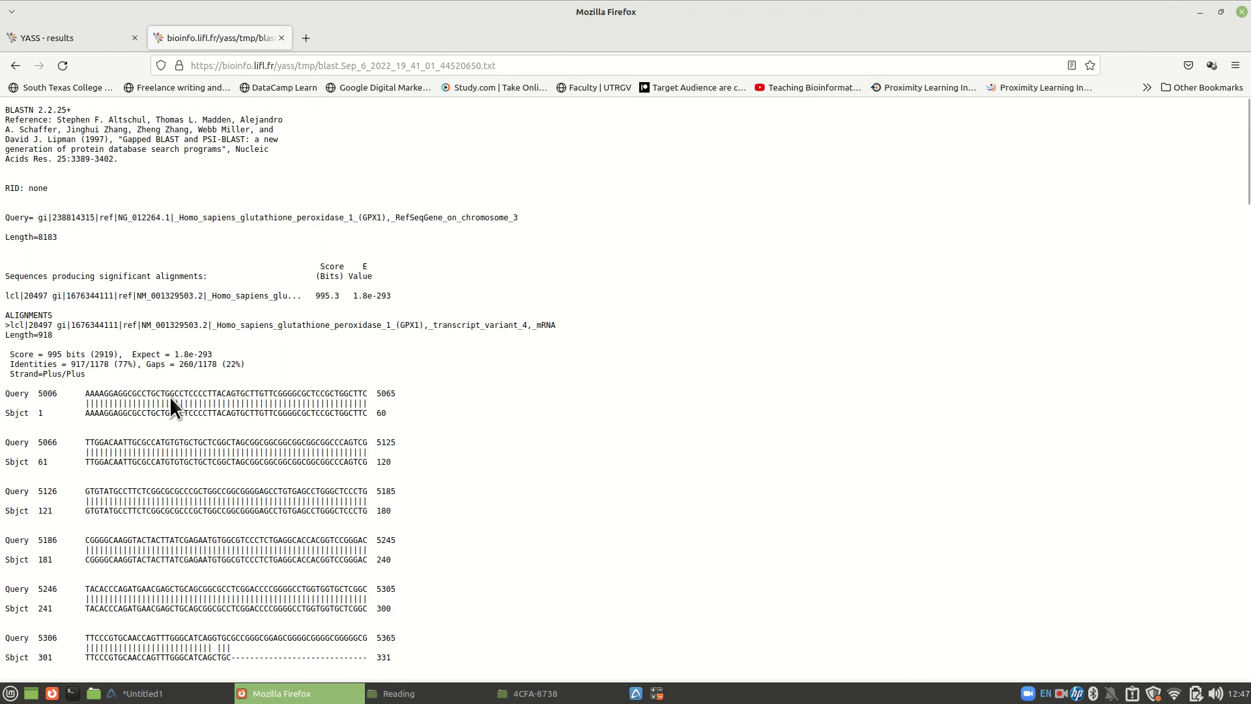
scroll(109, 319, "down", 2)
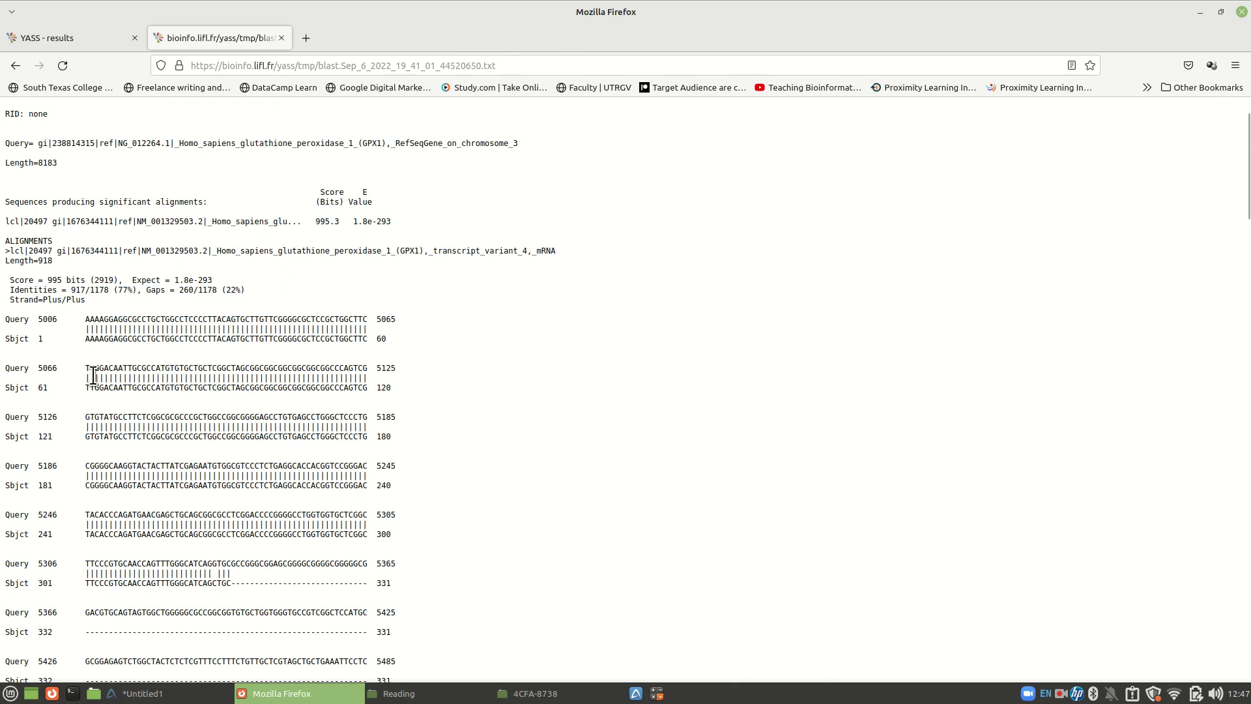
scroll(183, 425, "down", 5)
scroll(184, 426, "up", 6)
scroll(182, 426, "down", 16)
scroll(181, 425, "down", 20)
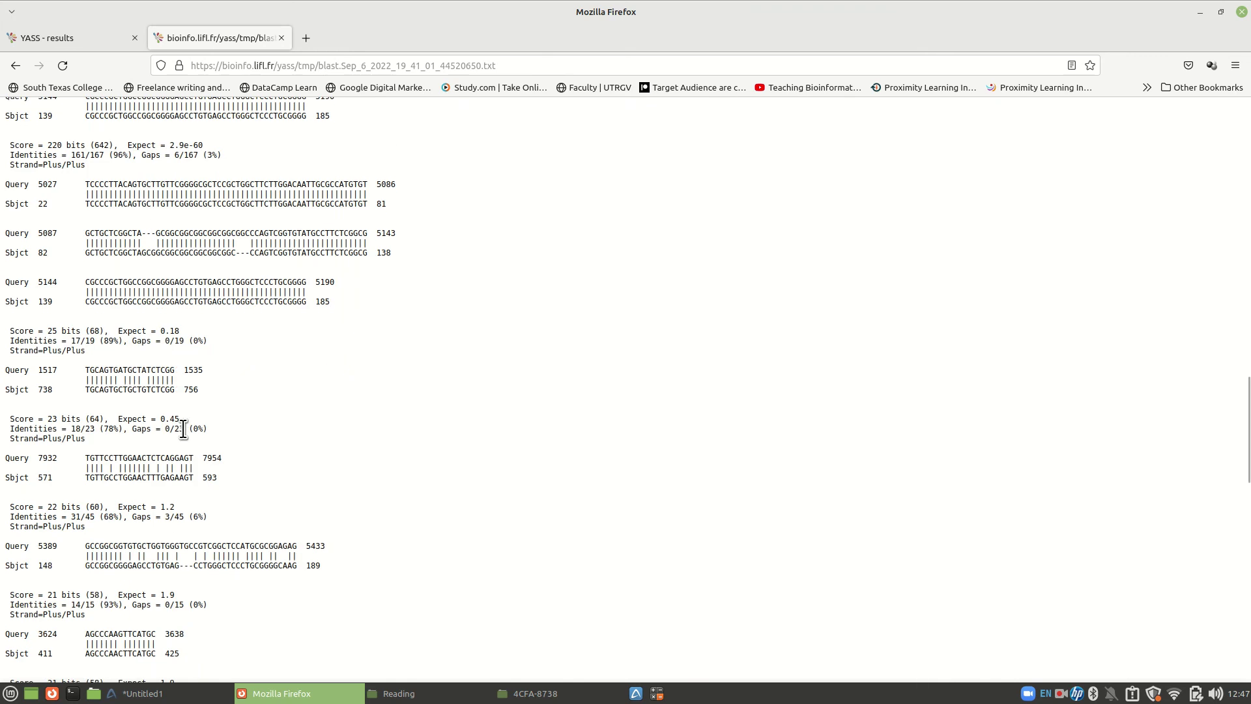
scroll(172, 439, "up", 20)
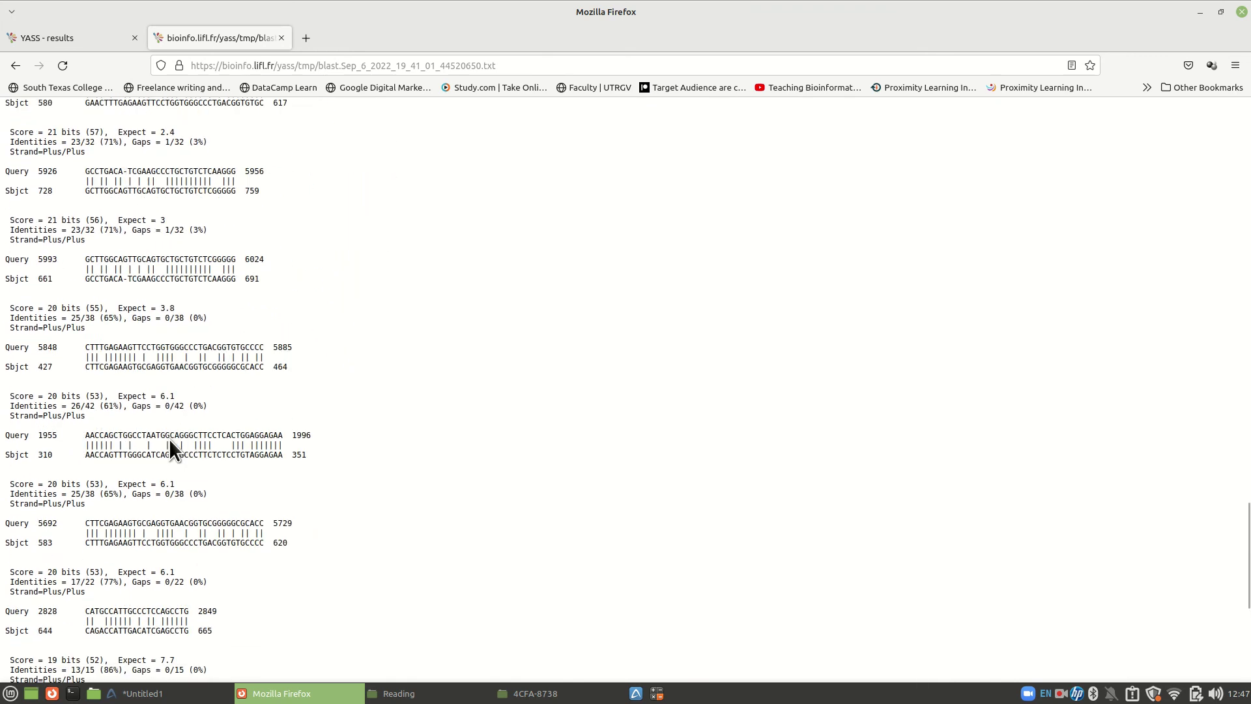
scroll(169, 439, "up", 10)
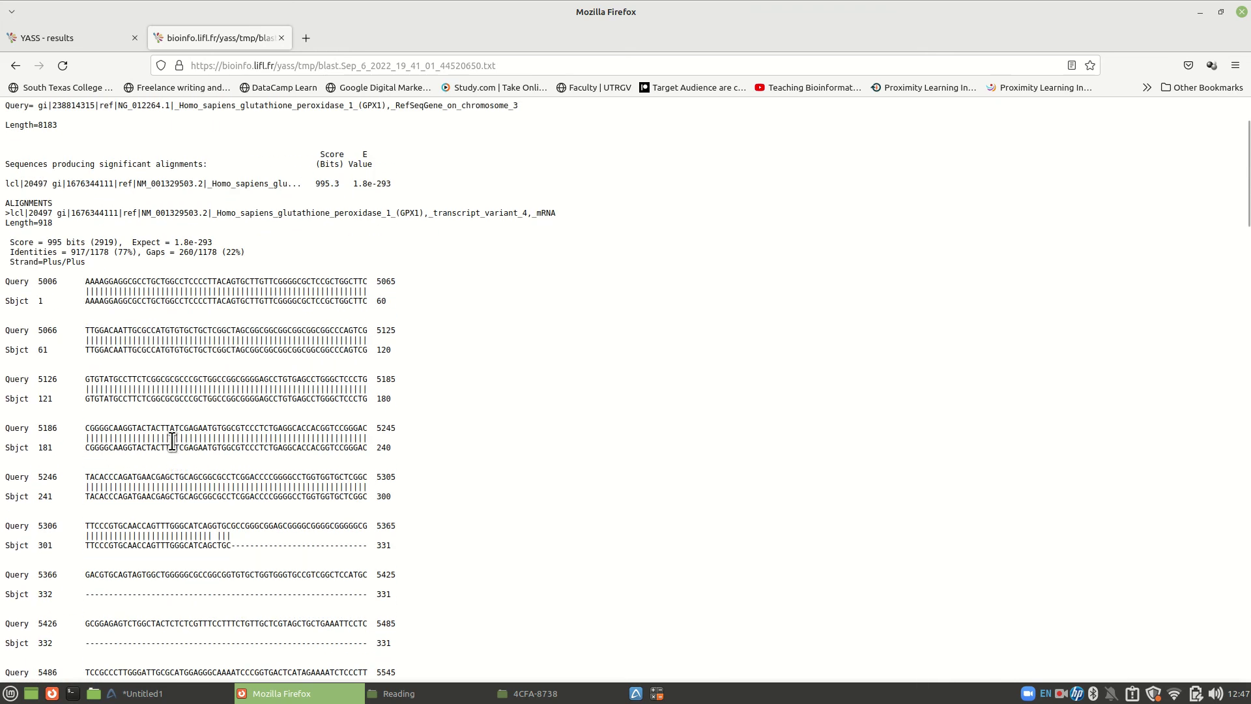
left_click(14, 66)
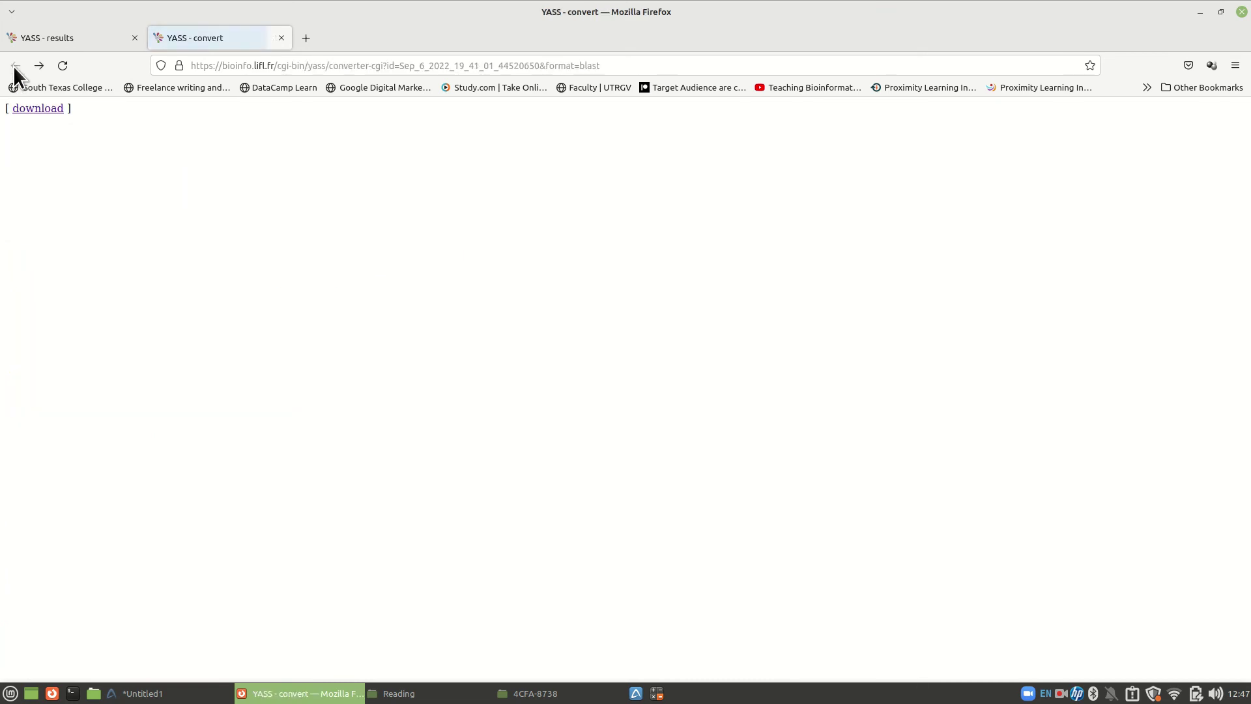
left_click(281, 38)
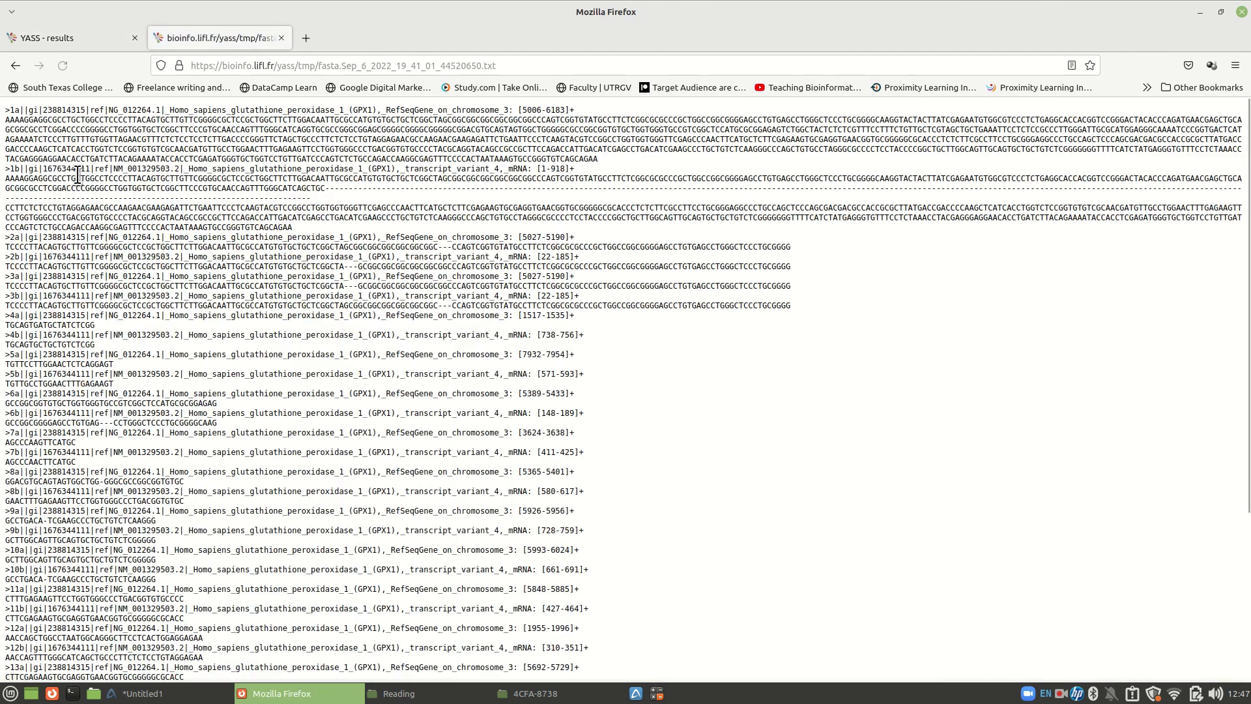
- Look through the raw fasta-format alignments, close them, and view the raw axt-format alignments
scroll(213, 404, "down", 5)
scroll(213, 404, "up", 5)
left_click(14, 66)
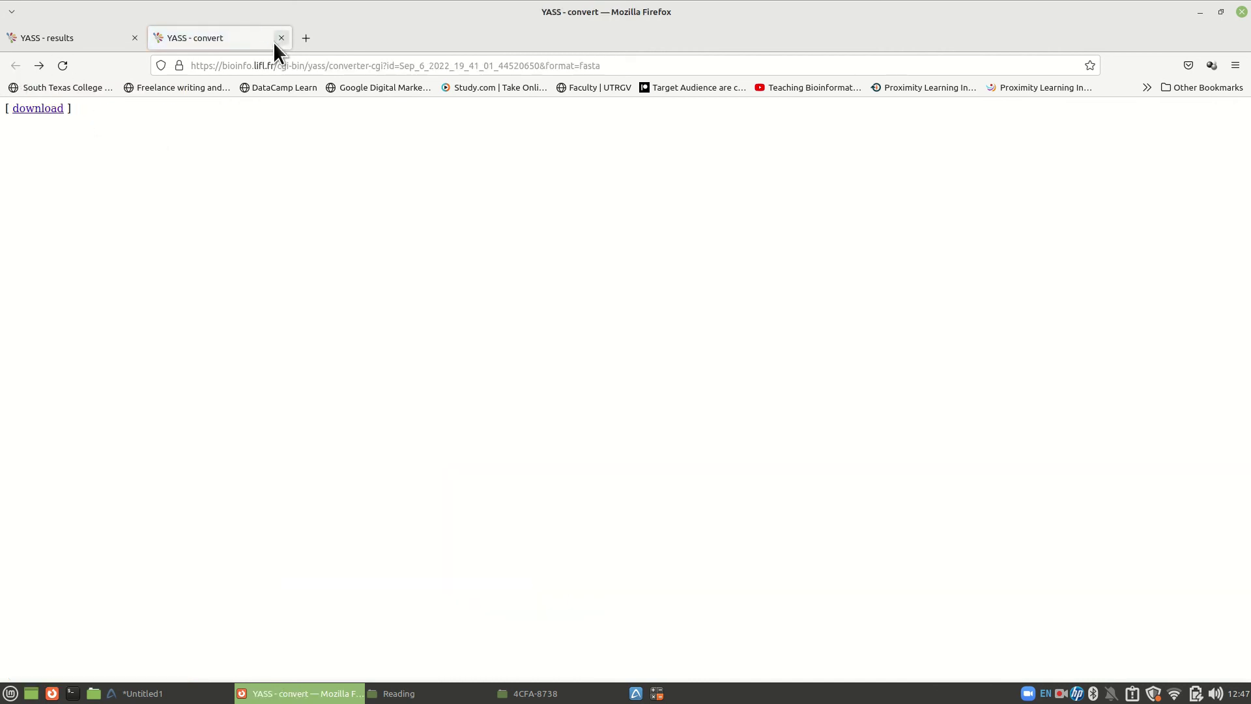
left_click(282, 37)
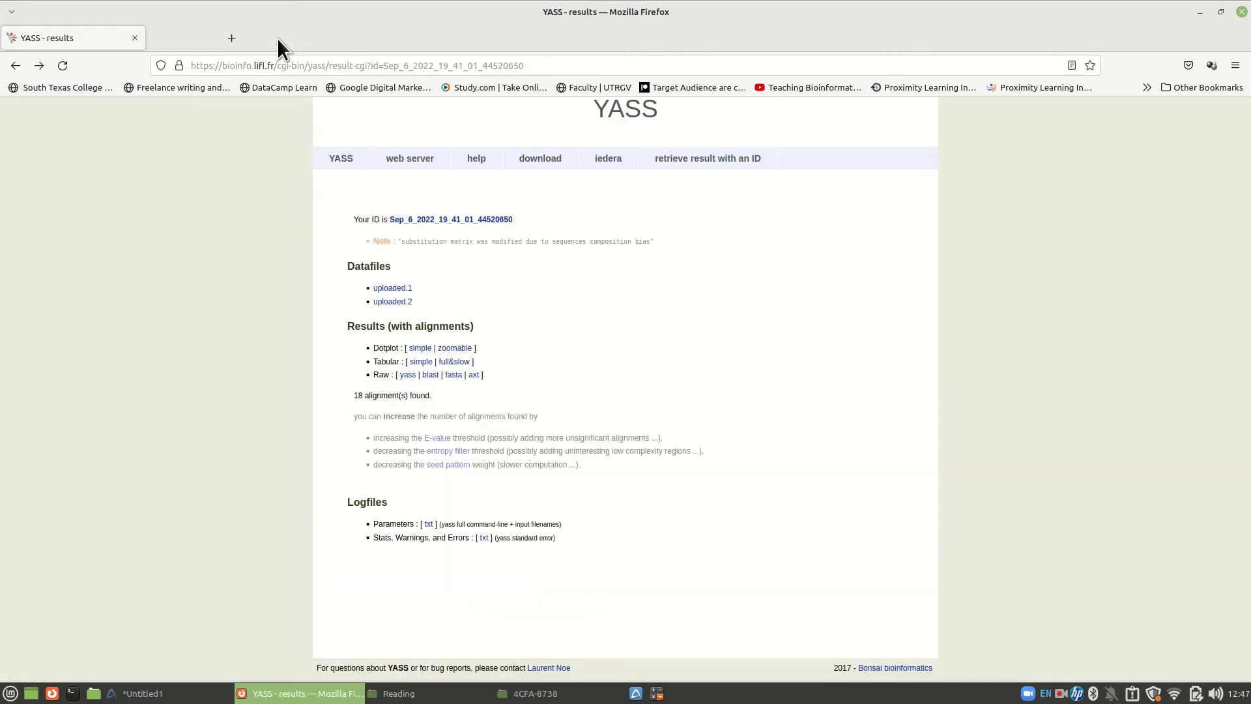
left_click(475, 376)
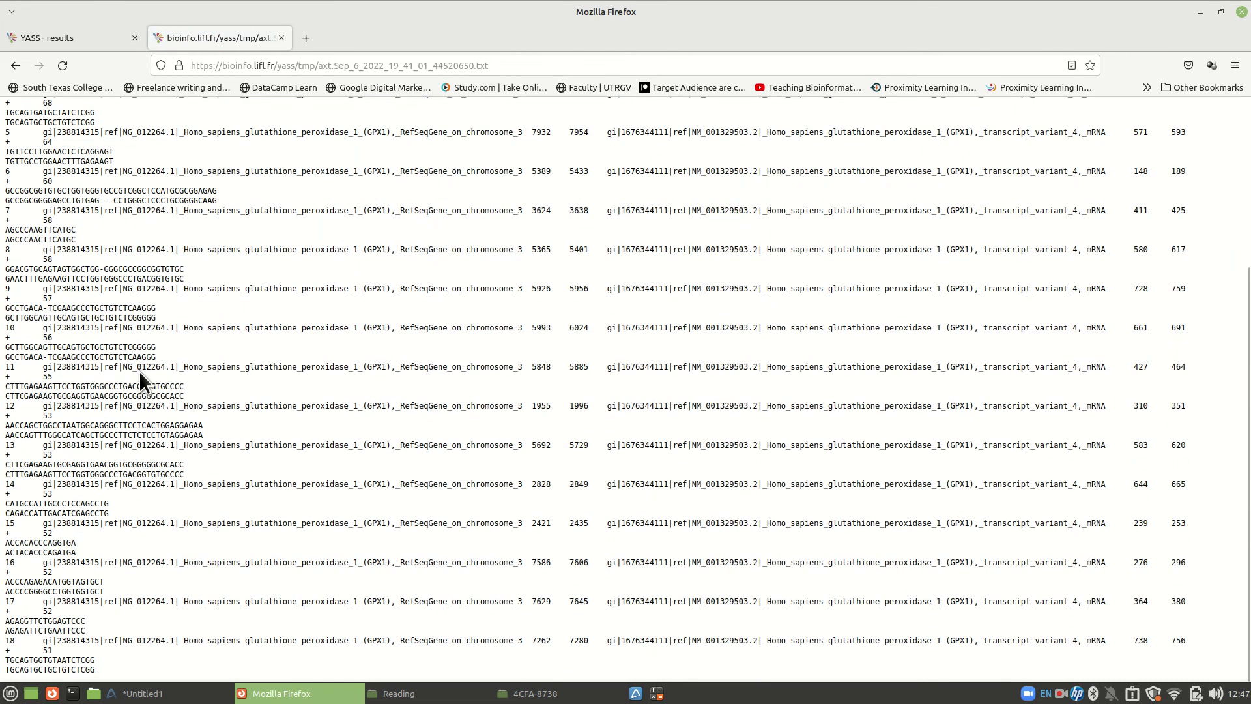
scroll(139, 370, "up", 5)
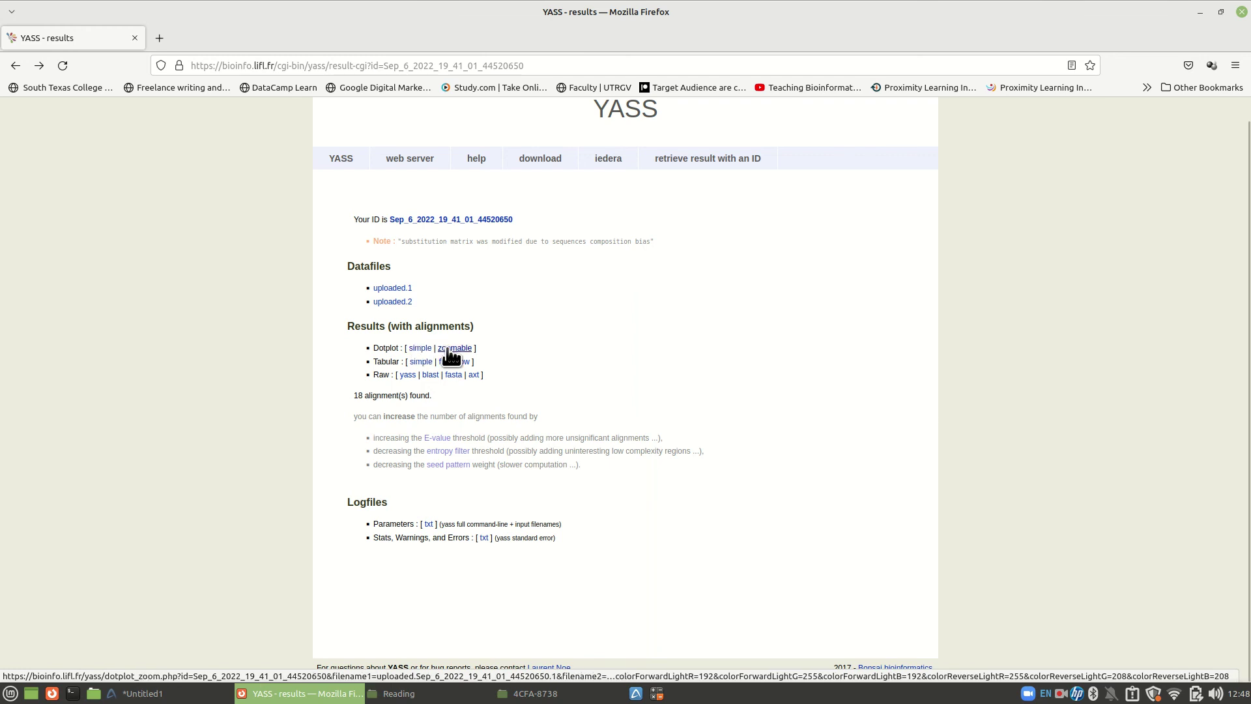
- Open the zoomable dotplot and read its MAP and ZOOM mode instructions
left_click(449, 348)
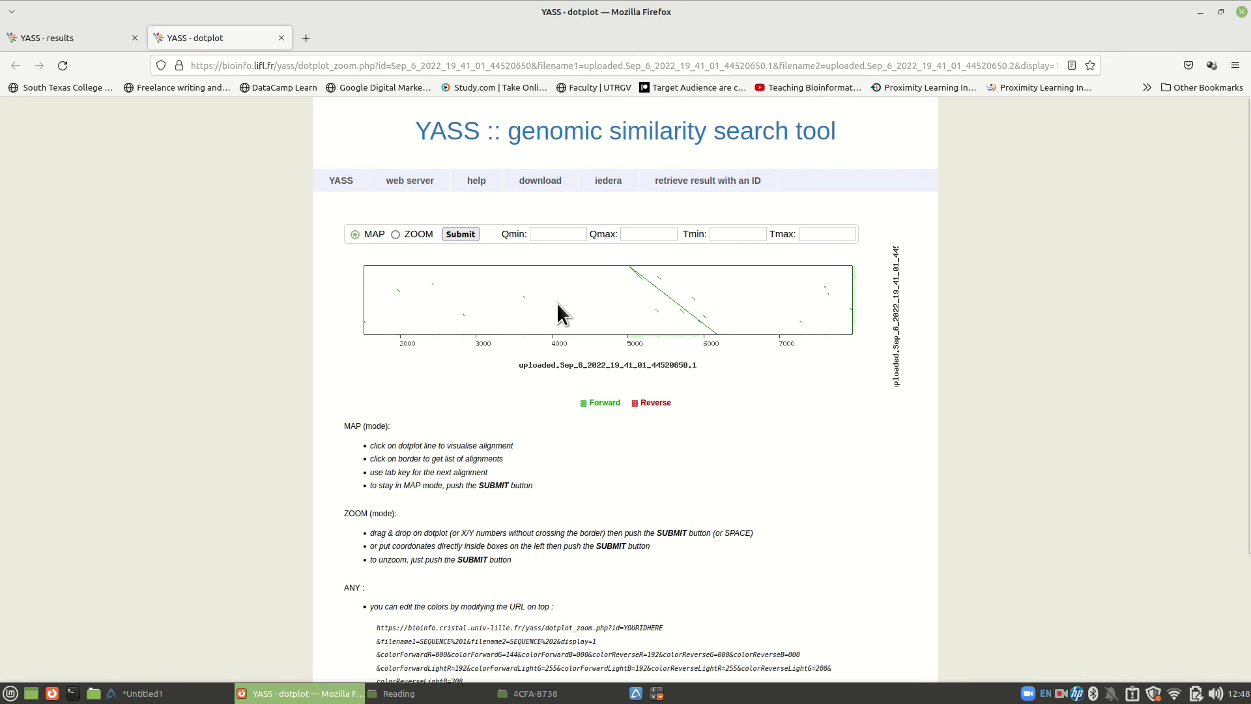
scroll(614, 298, "down", 3)
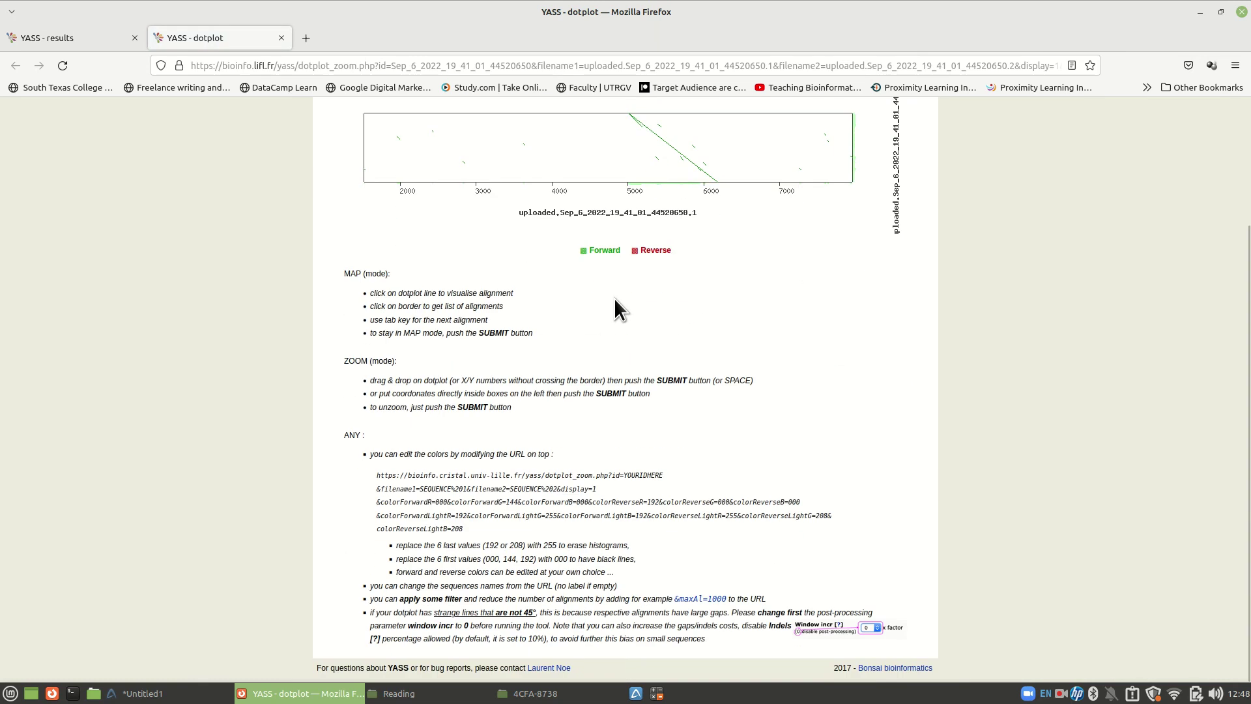
scroll(614, 299, "up", 3)
scroll(637, 306, "down", 1)
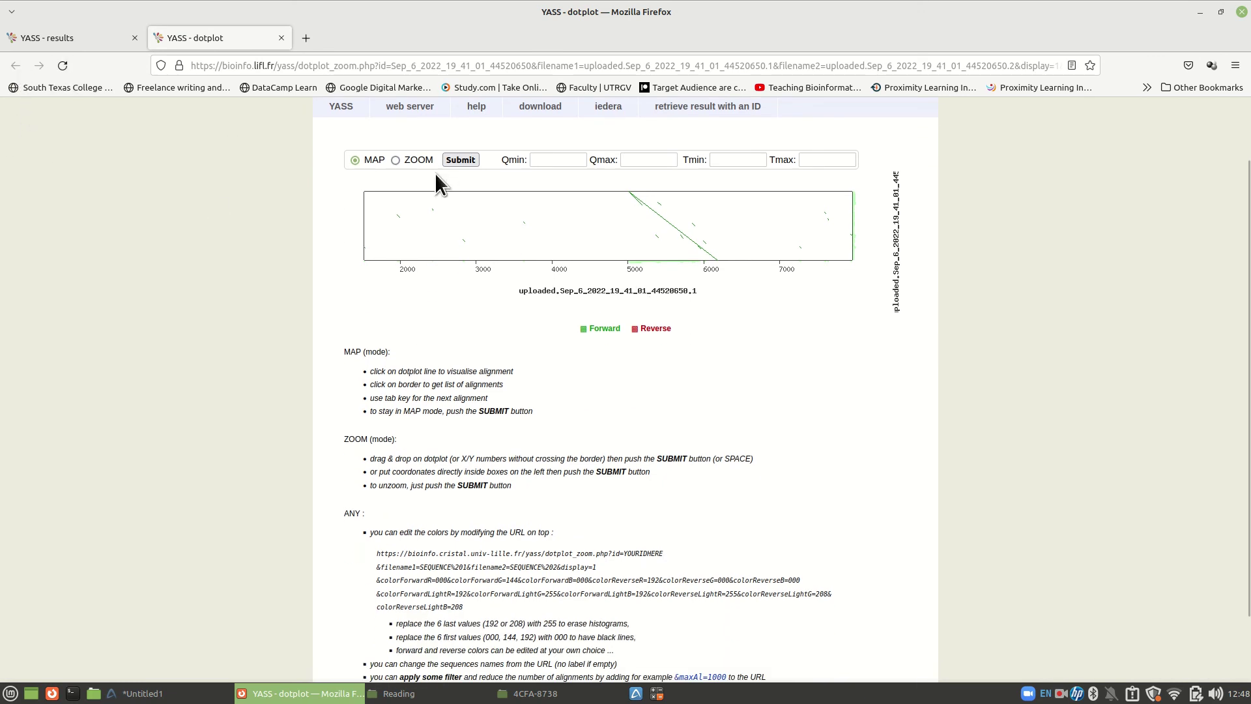
- Zoom the dotplot to the region Qmin 5379, Qmax 5954, Tmin 215, Tmax 618, and close the dotplot after viewing it
left_click(393, 160)
scroll(564, 217, "up", 1)
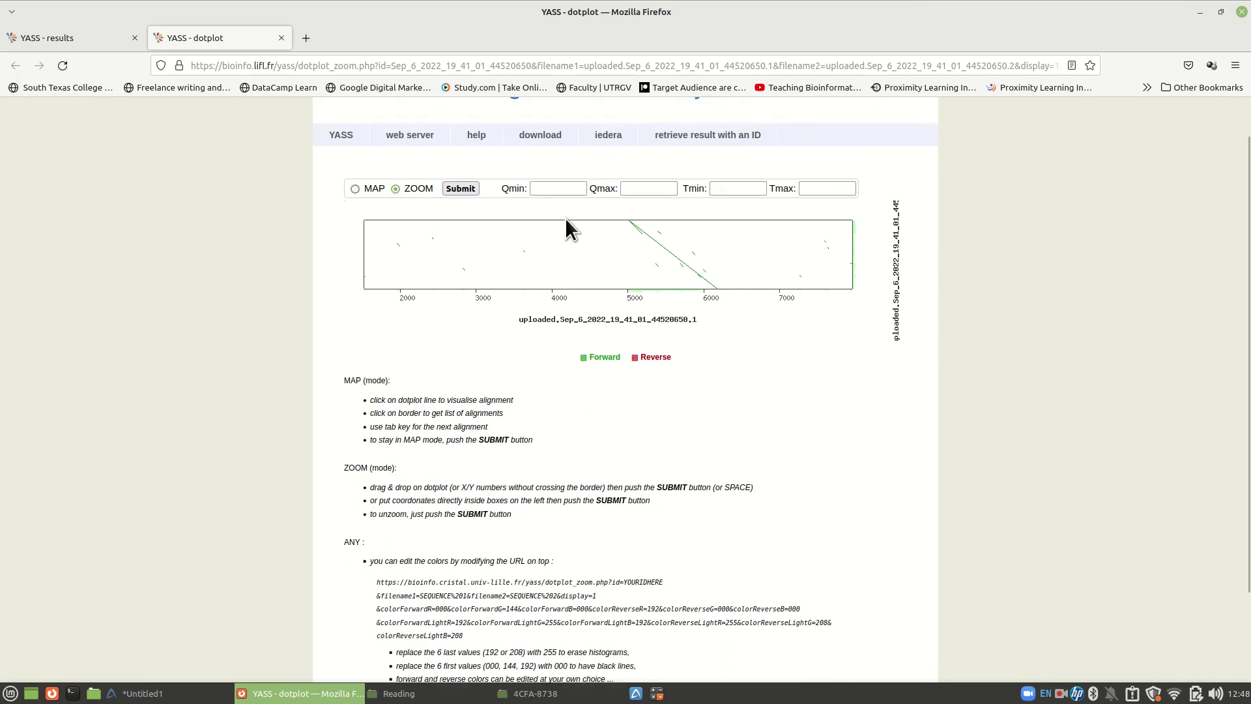
right_click(612, 299)
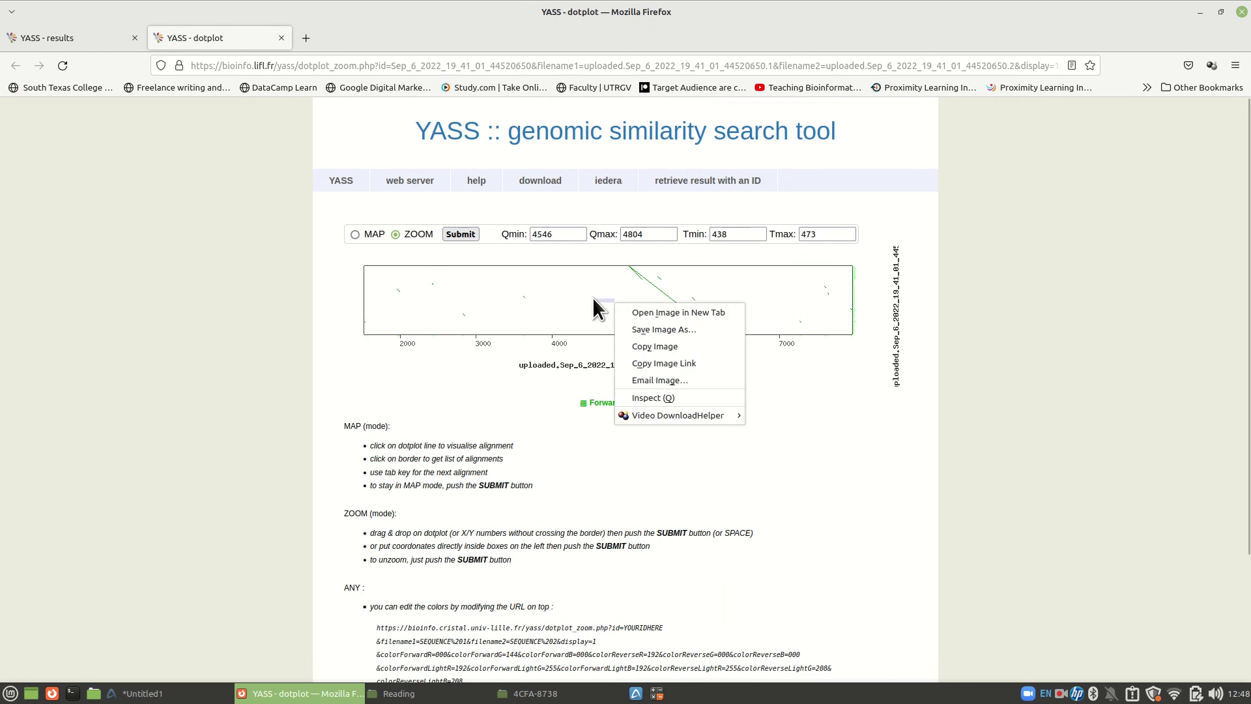
left_click(592, 297)
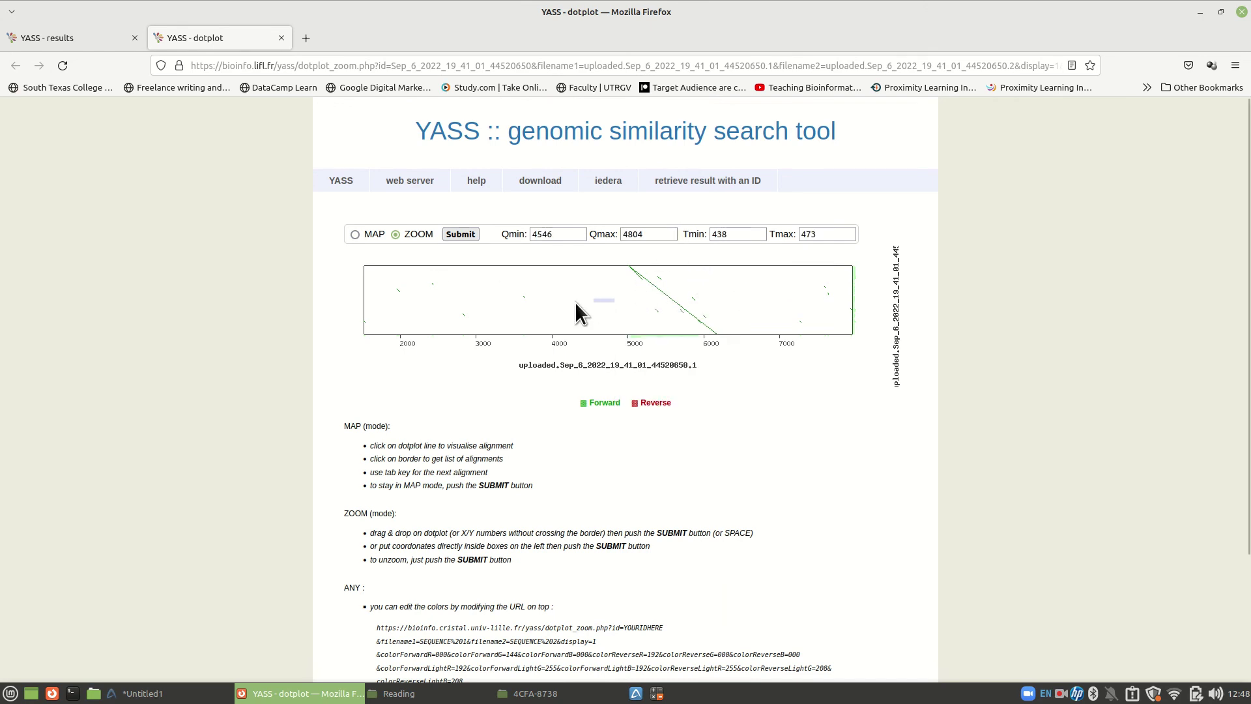
left_click_drag(657, 282, 701, 314)
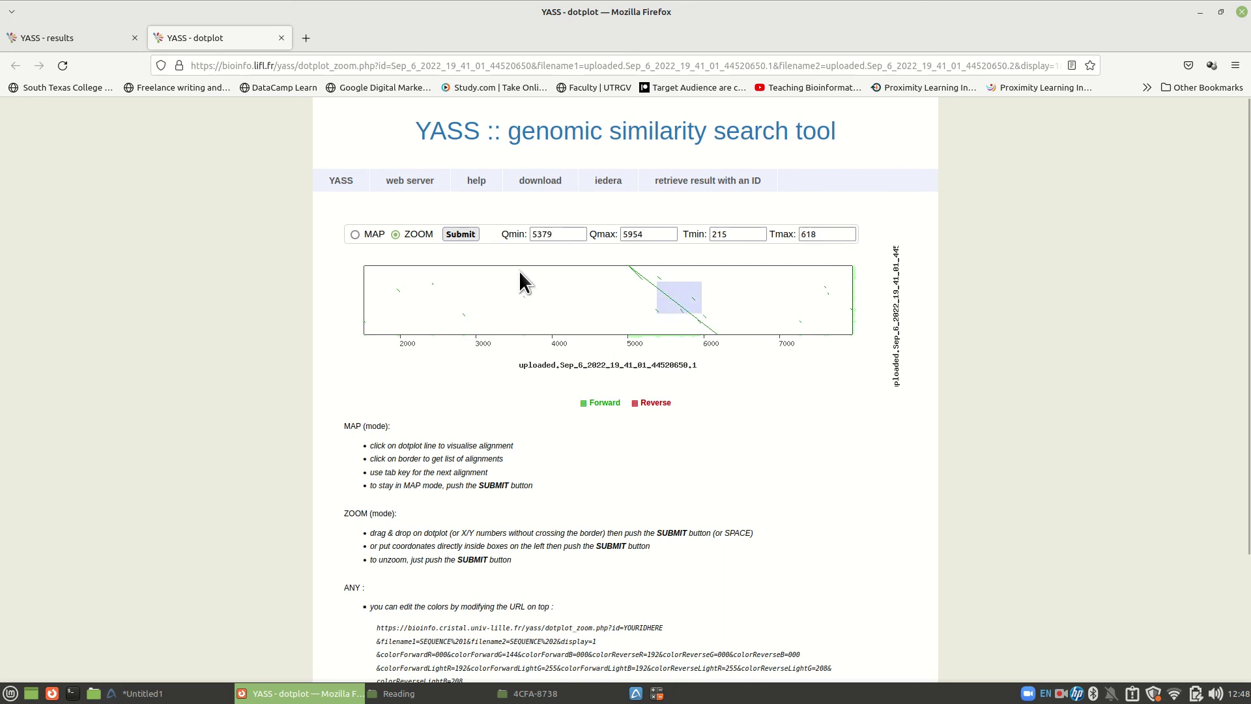
left_click(464, 236)
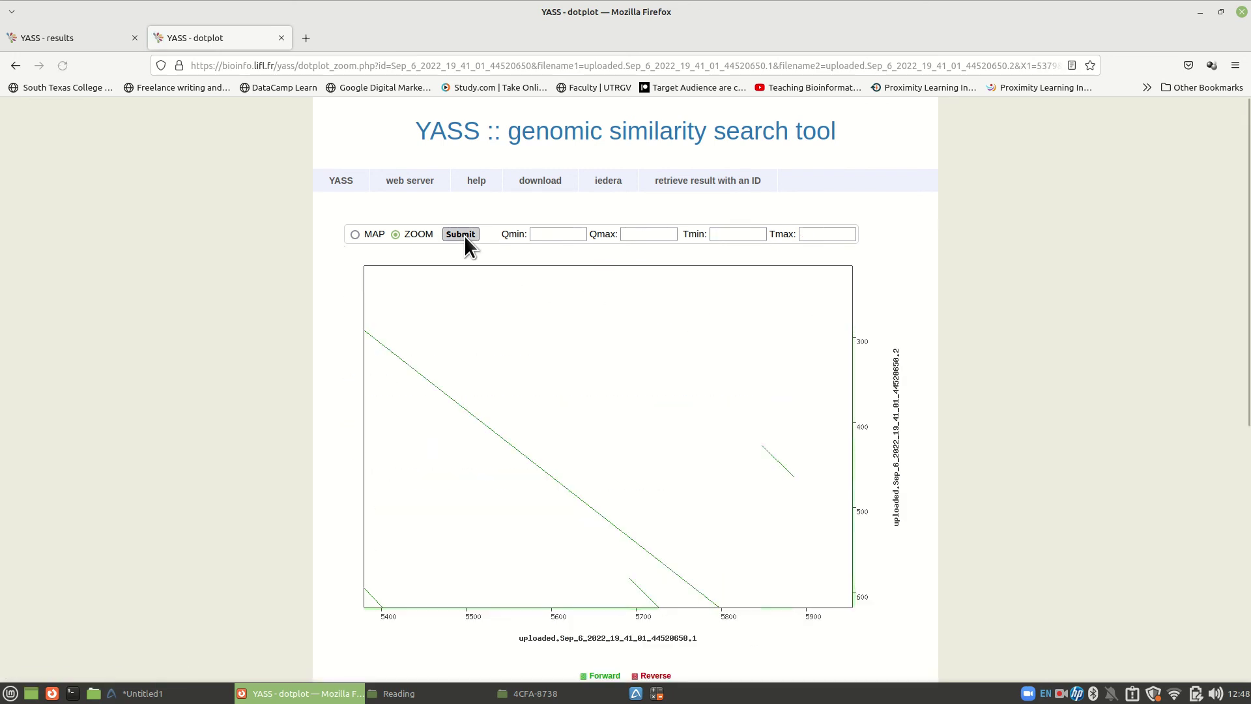
left_click(11, 66)
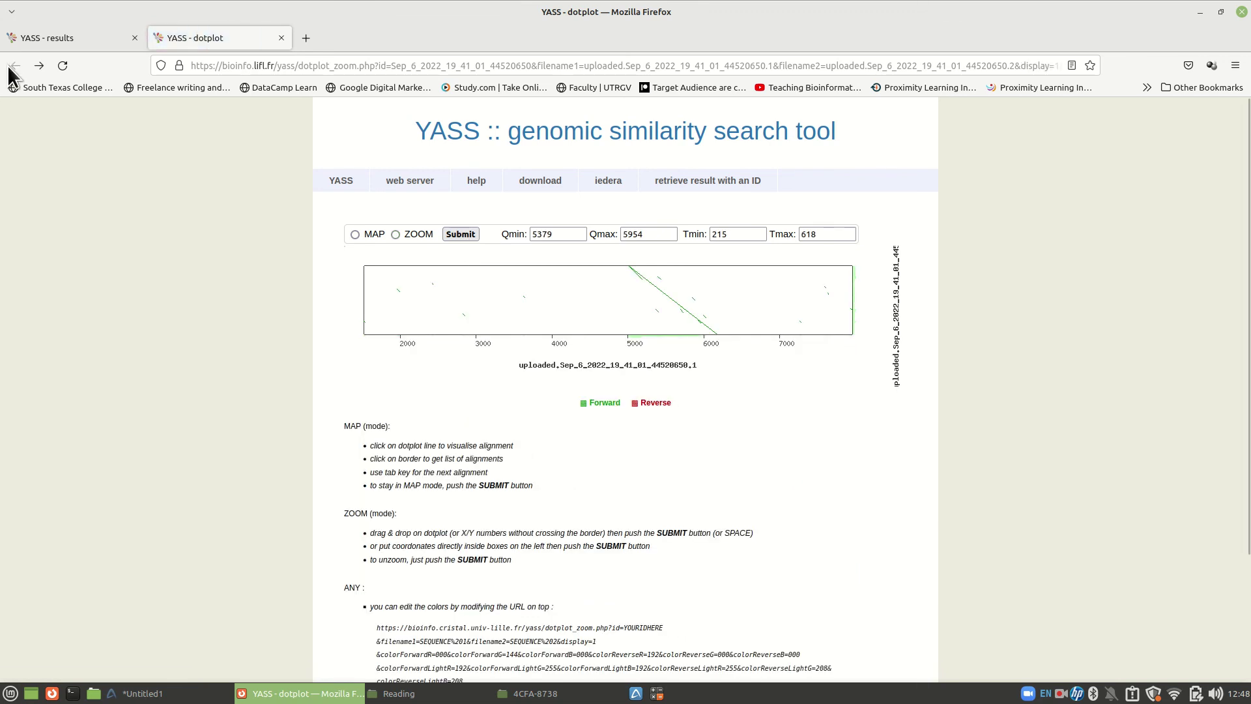
left_click(281, 37)
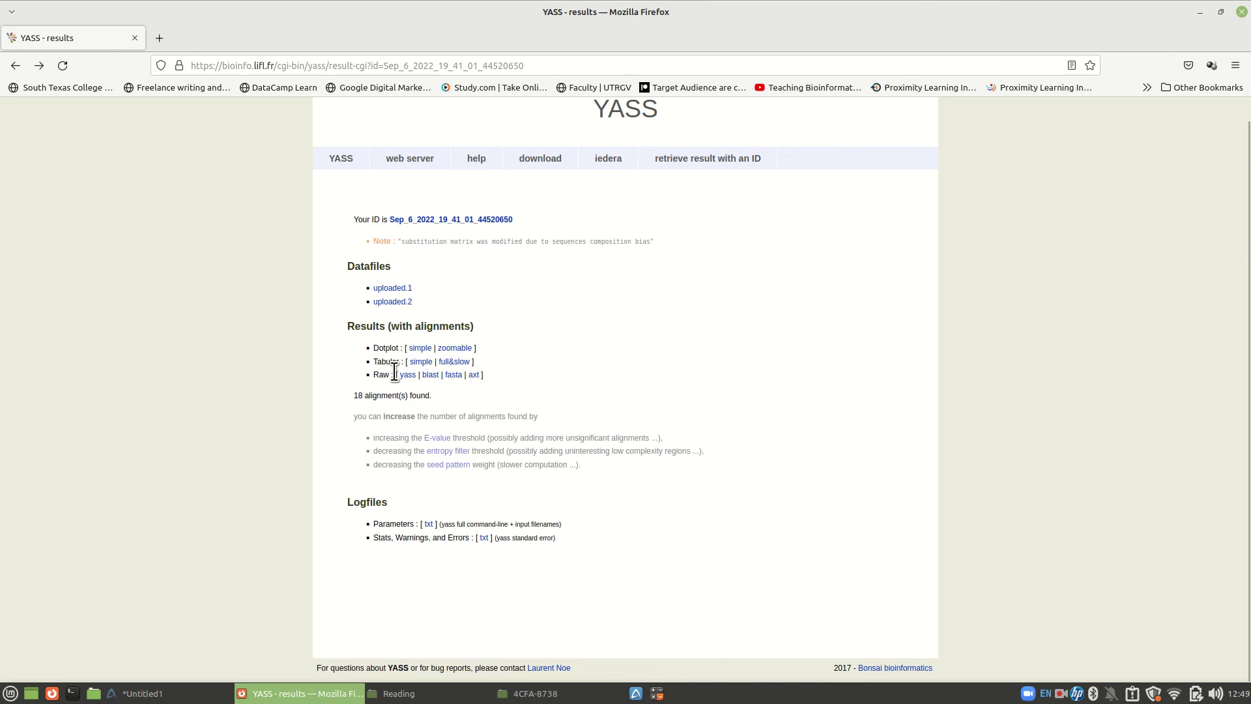
- Reopen the raw blast-format results and read through the first alignment from its statistics to its end
scroll(395, 371, "up", 1)
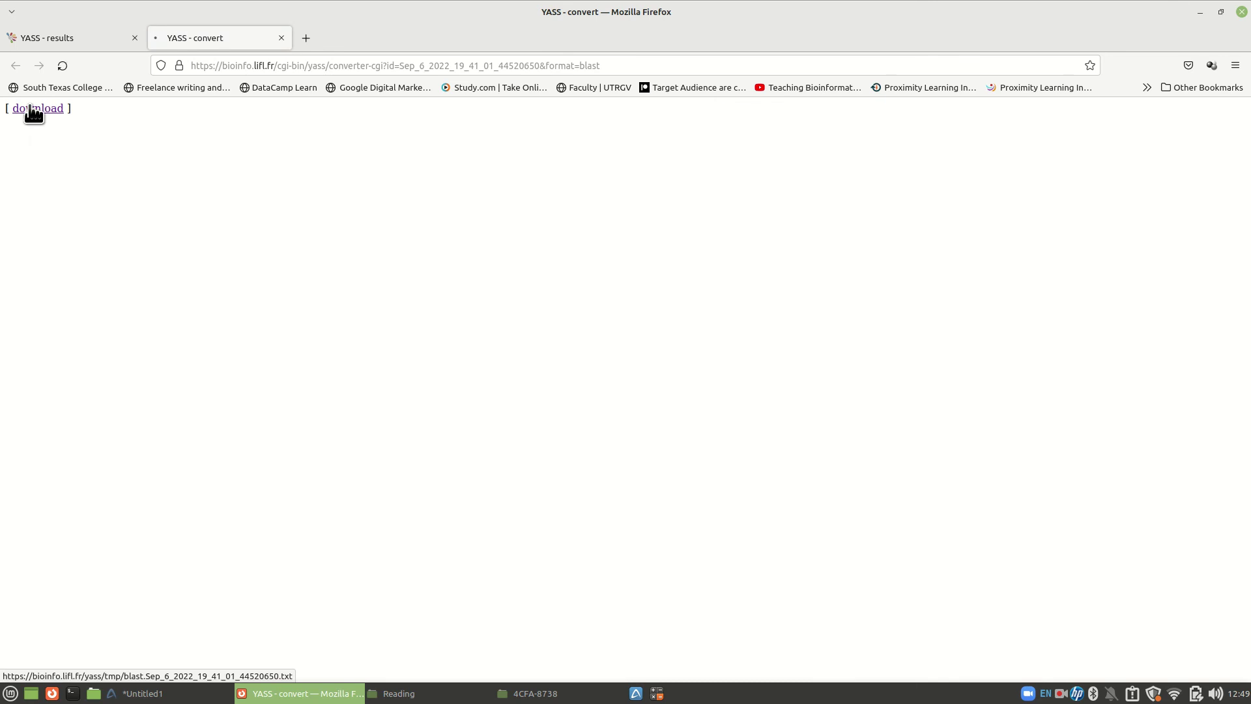
left_click(34, 109)
scroll(168, 281, "down", 12)
scroll(168, 282, "up", 10)
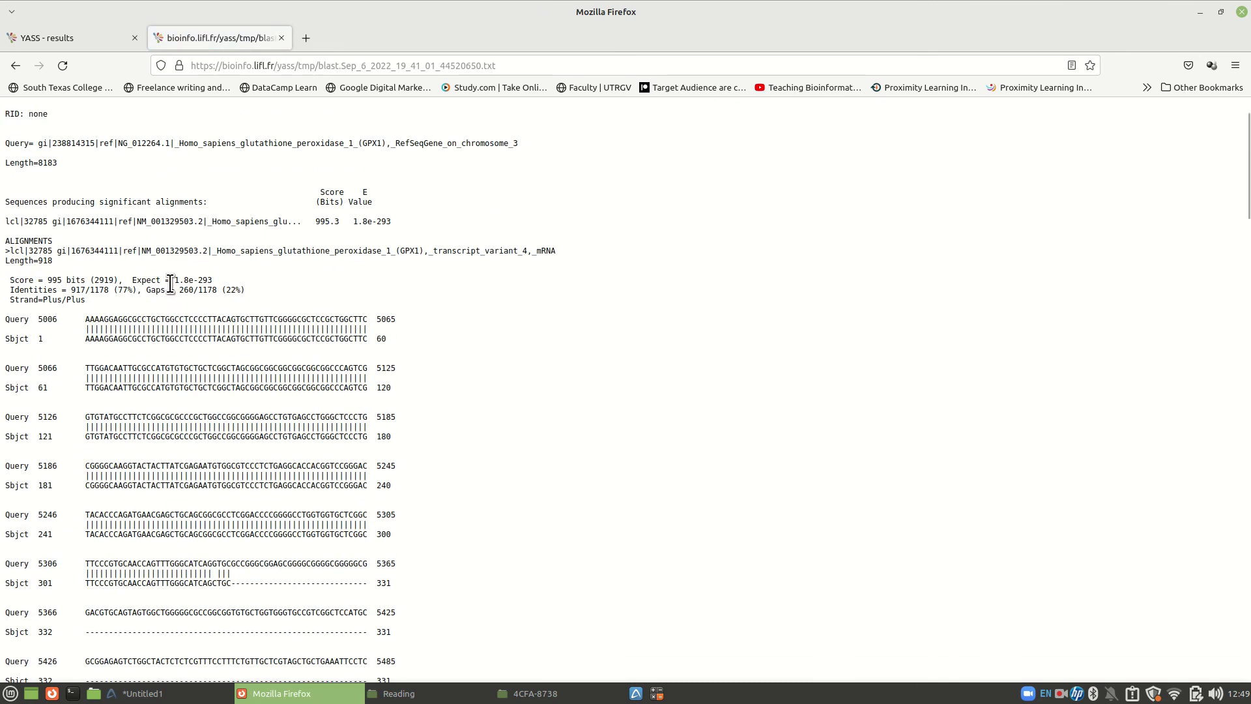
scroll(169, 283, "up", 2)
scroll(177, 494, "down", 6)
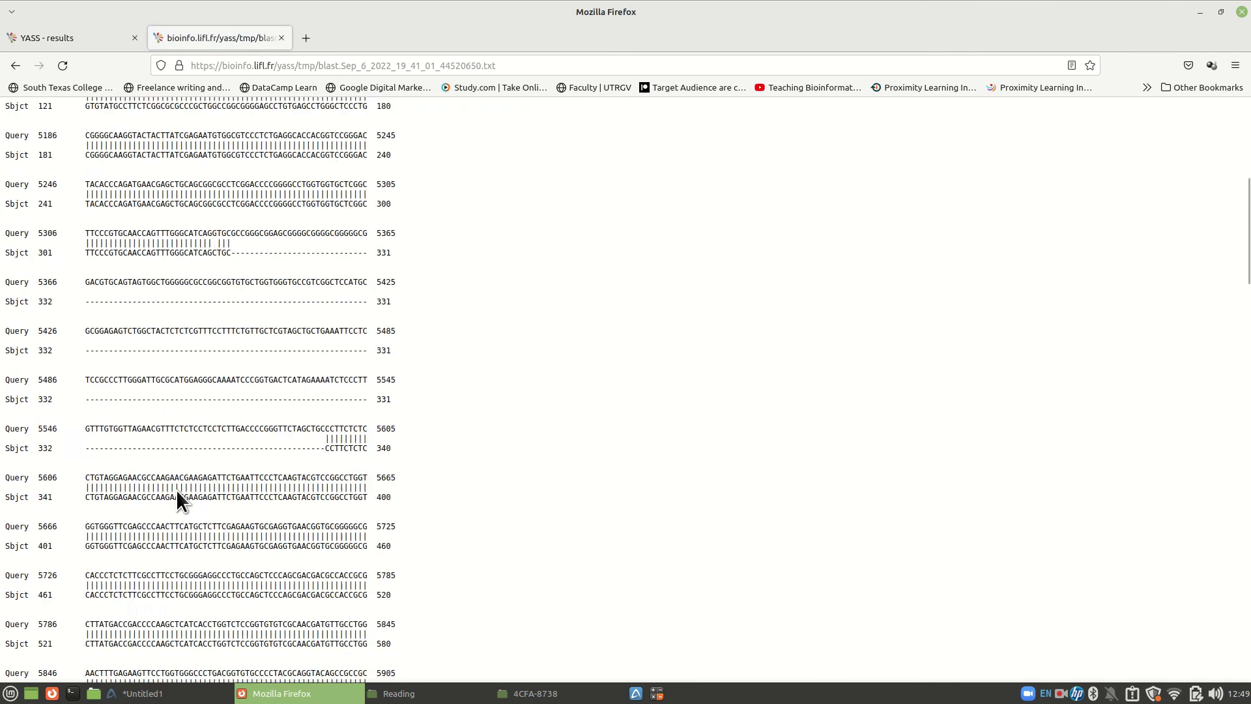
scroll(176, 490, "down", 7)
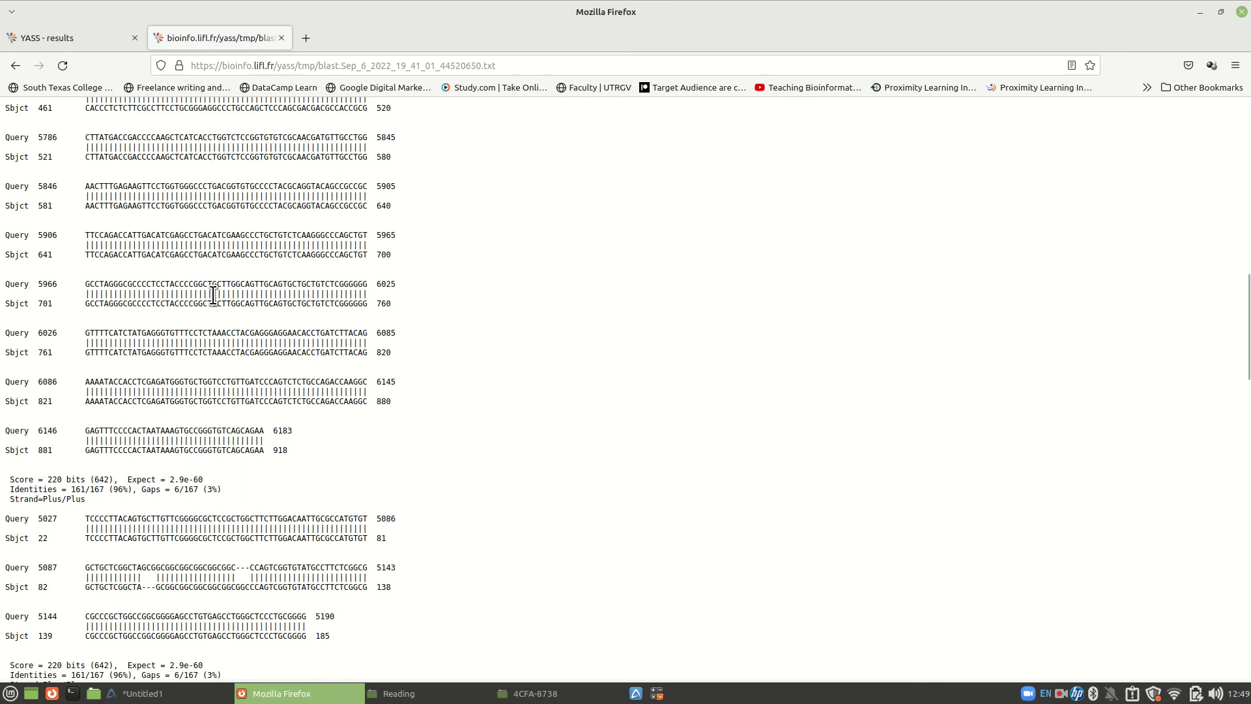
- Examine the gapped region around query 5366 to 5605 and the lower-scoring alignments, and close the blast-format results
scroll(212, 215, "up", 5)
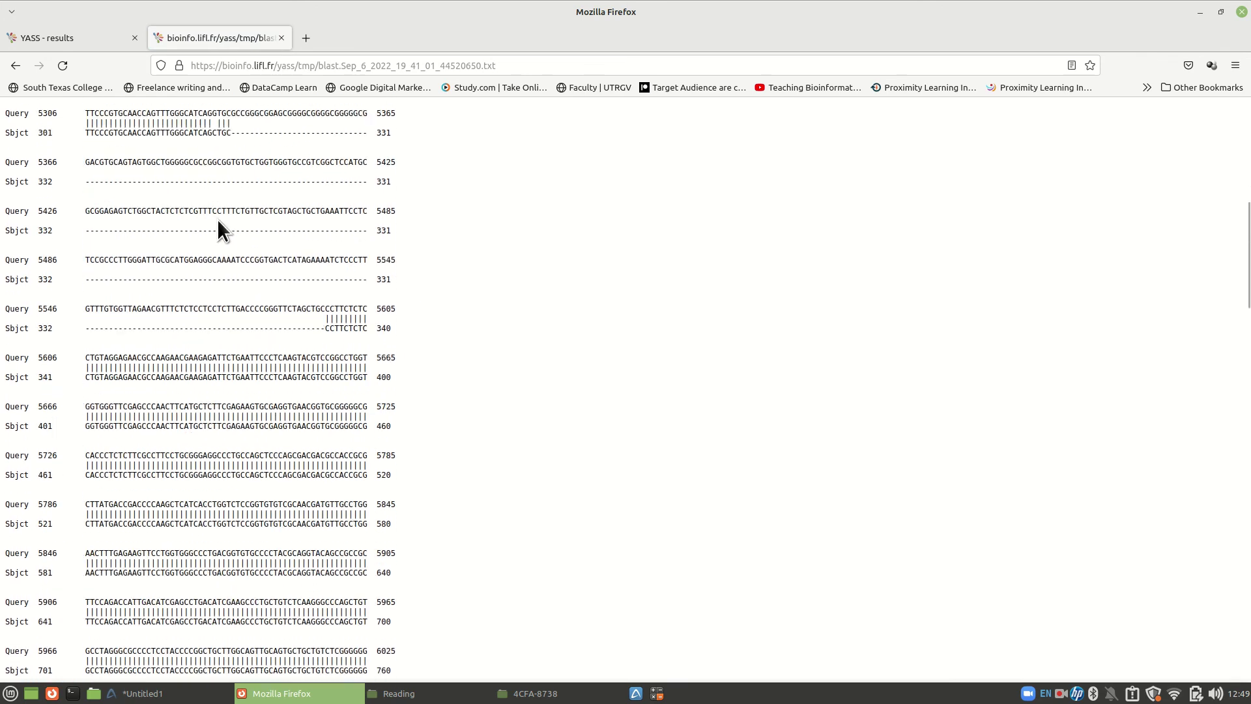
scroll(217, 221, "up", 1)
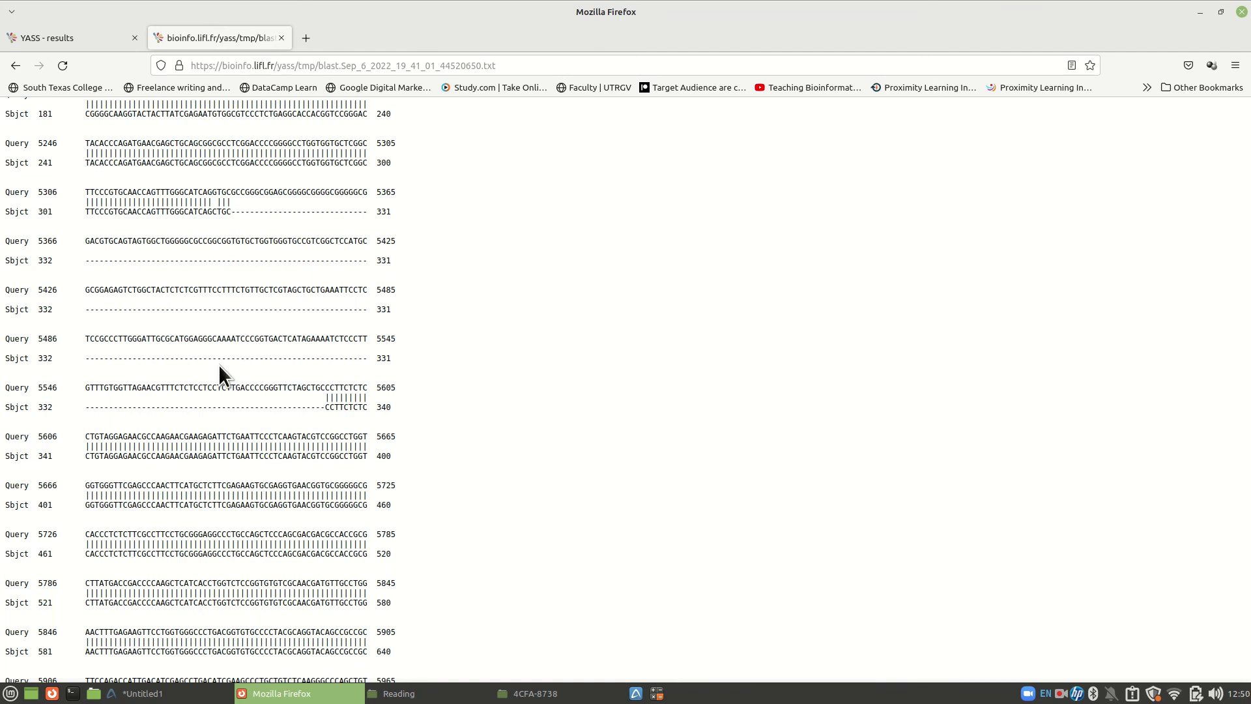
scroll(218, 365, "up", 6)
scroll(222, 366, "down", 20)
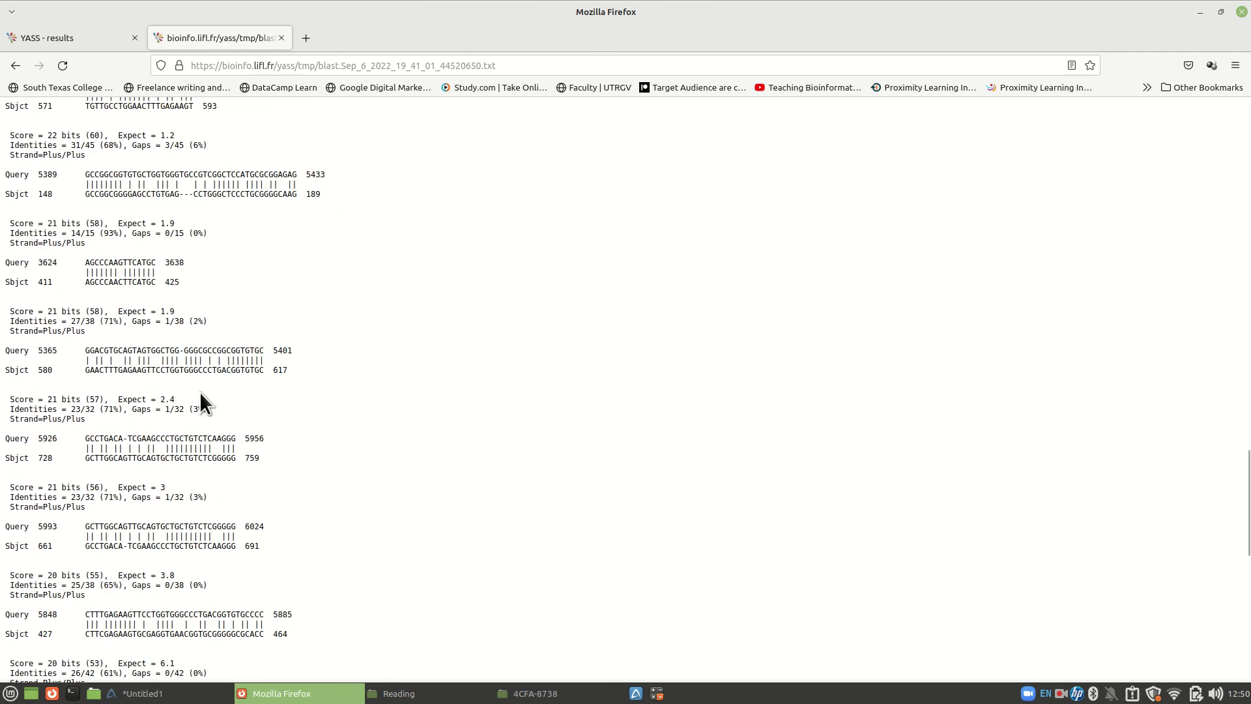
scroll(199, 392, "up", 20)
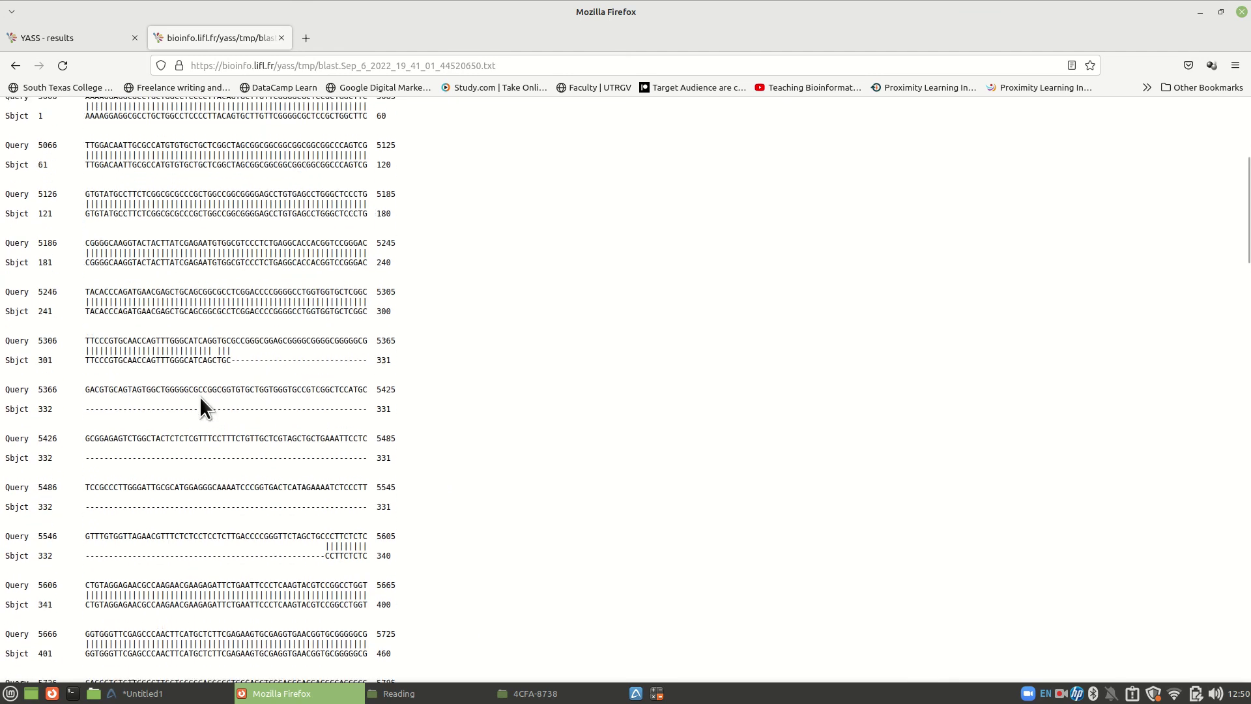
left_click(15, 67)
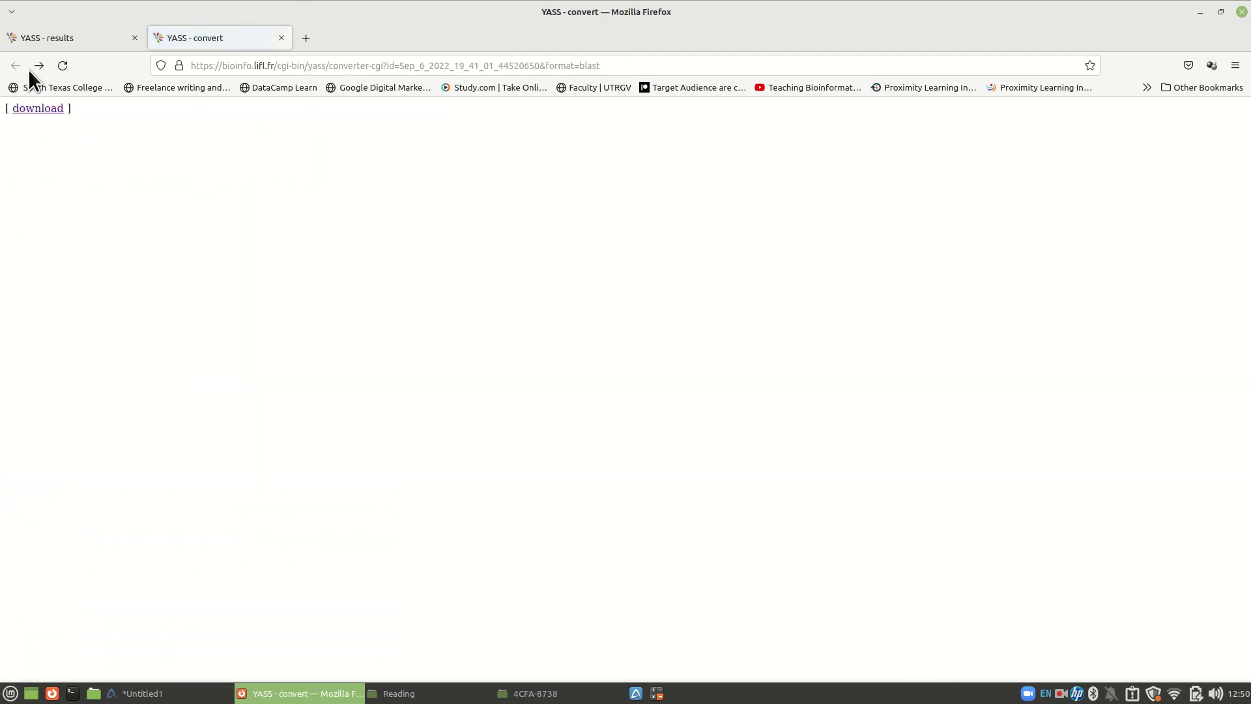
left_click(280, 34)
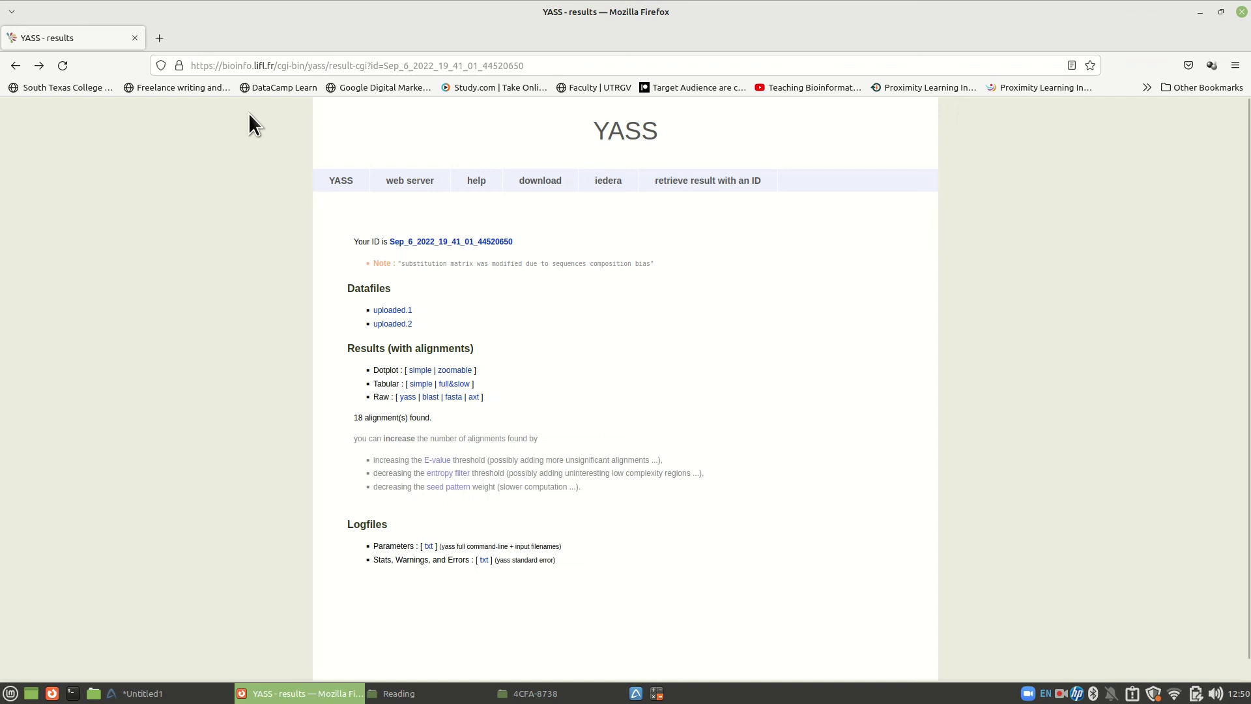
- Close the YASS results page and the browser
left_click(13, 68)
left_click(135, 38)
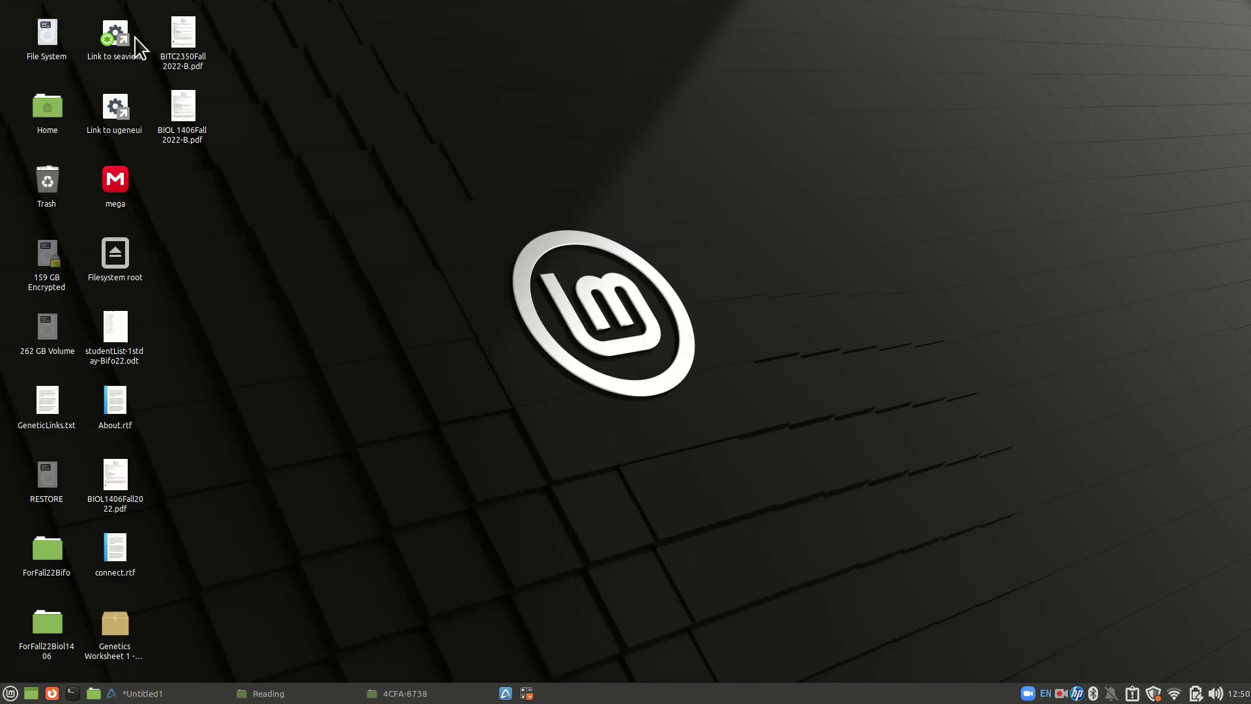
left_click(1061, 695)
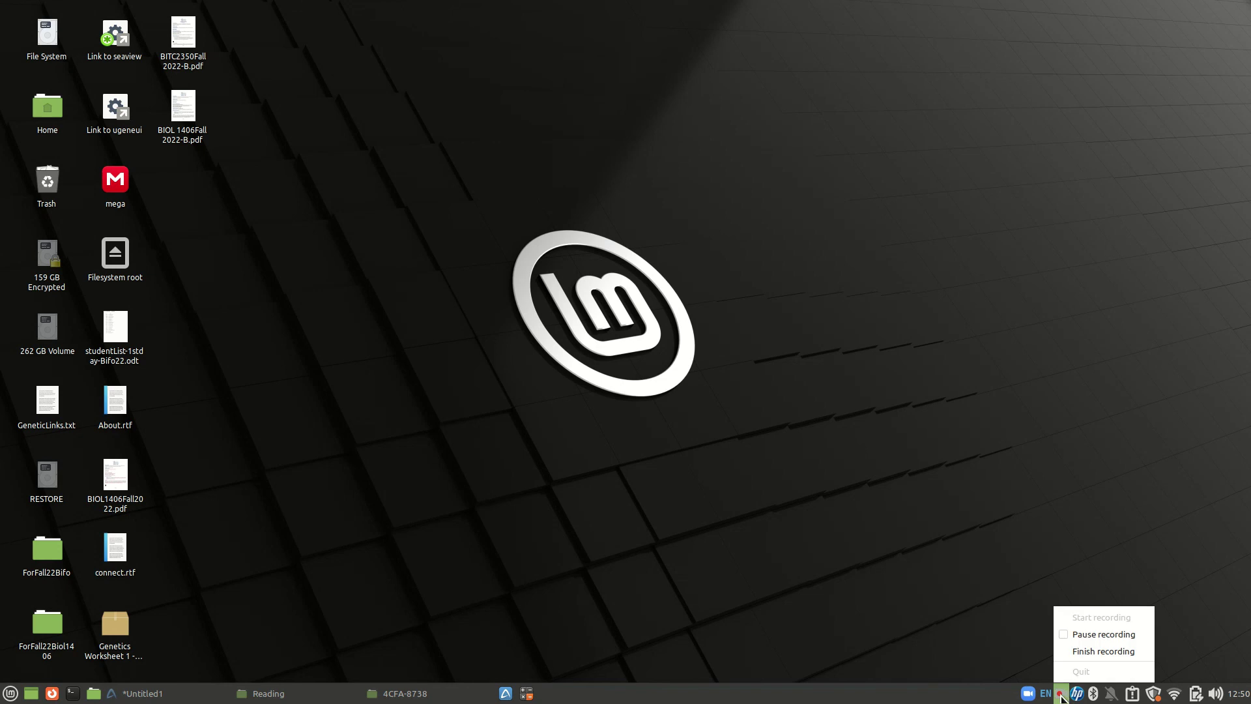